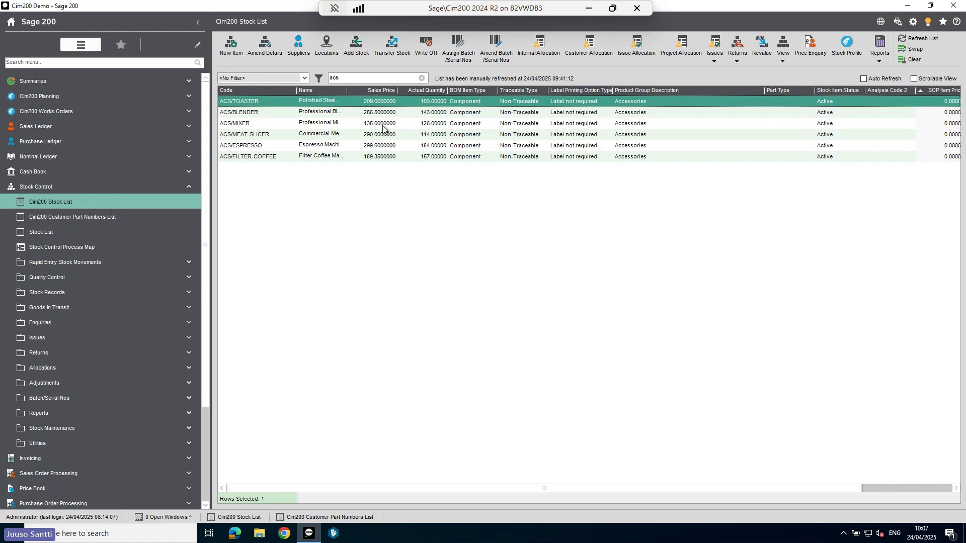
Step: Clear the stock list search and show the Cim200 columns available to add to the list
left_click(421, 79)
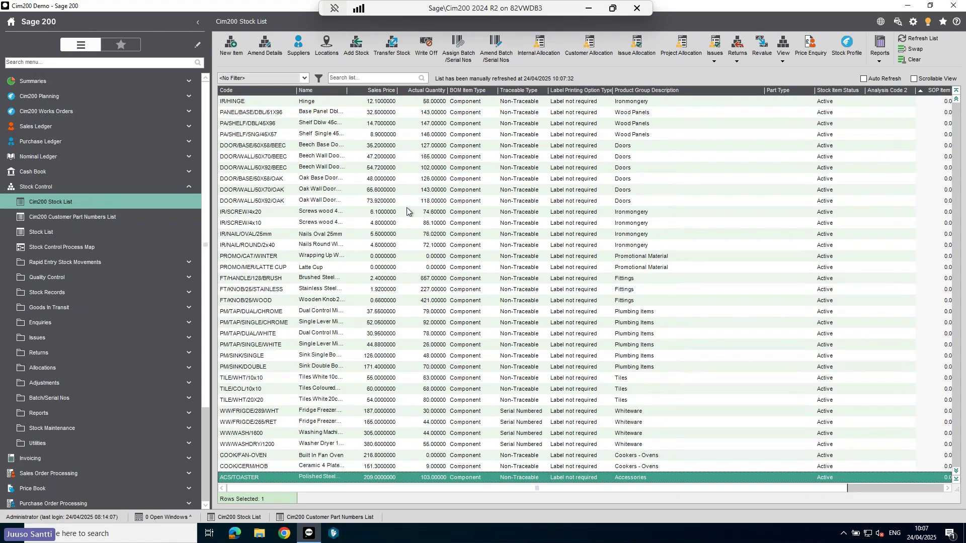
left_click(412, 135)
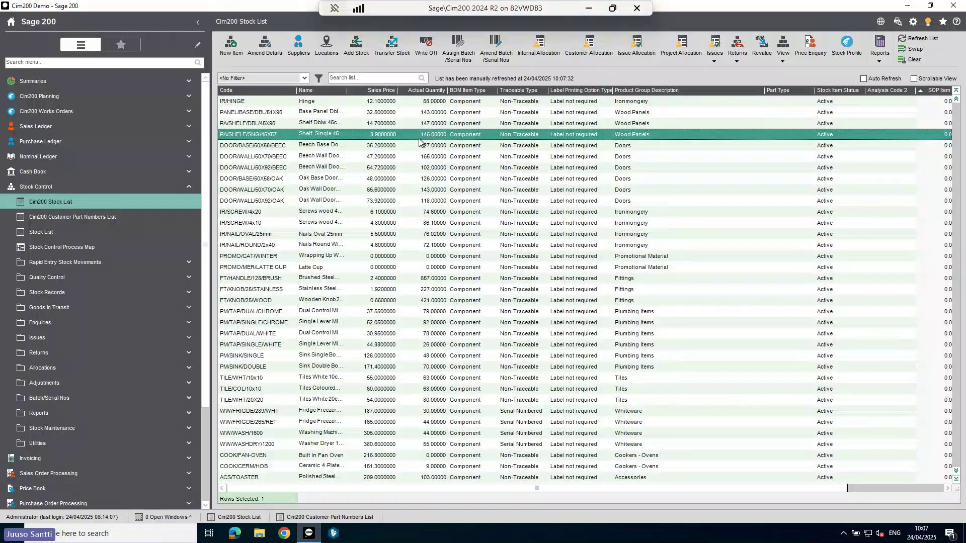
right_click(424, 136)
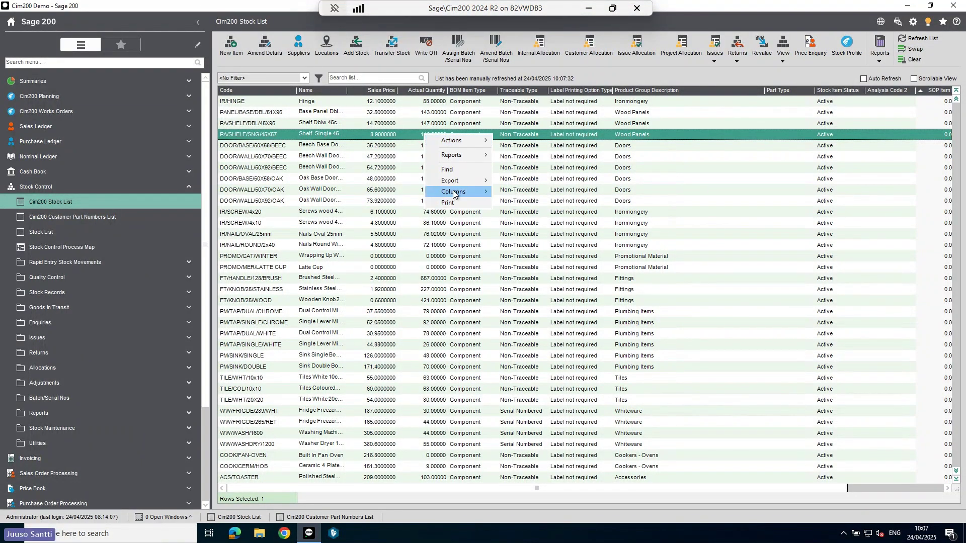
mouse_move(456, 192)
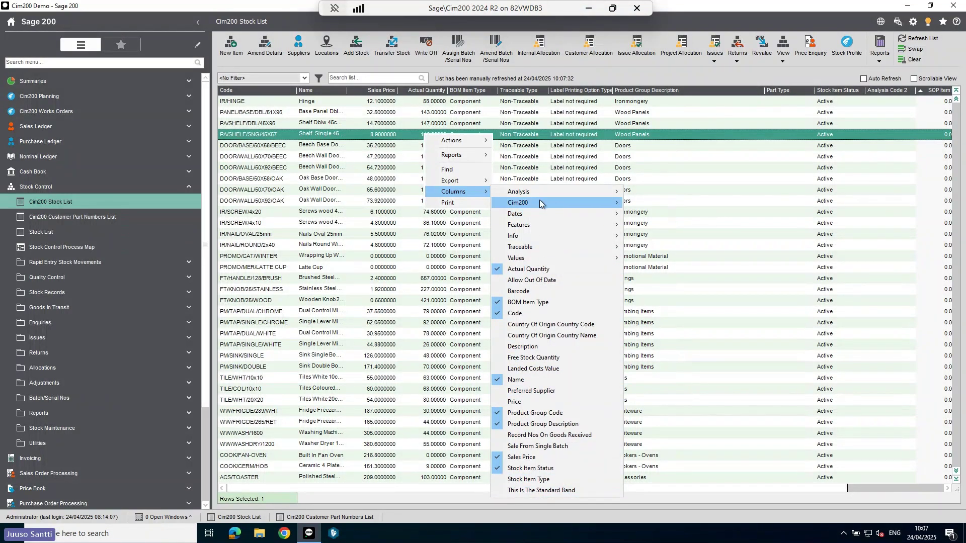
mouse_move(538, 201)
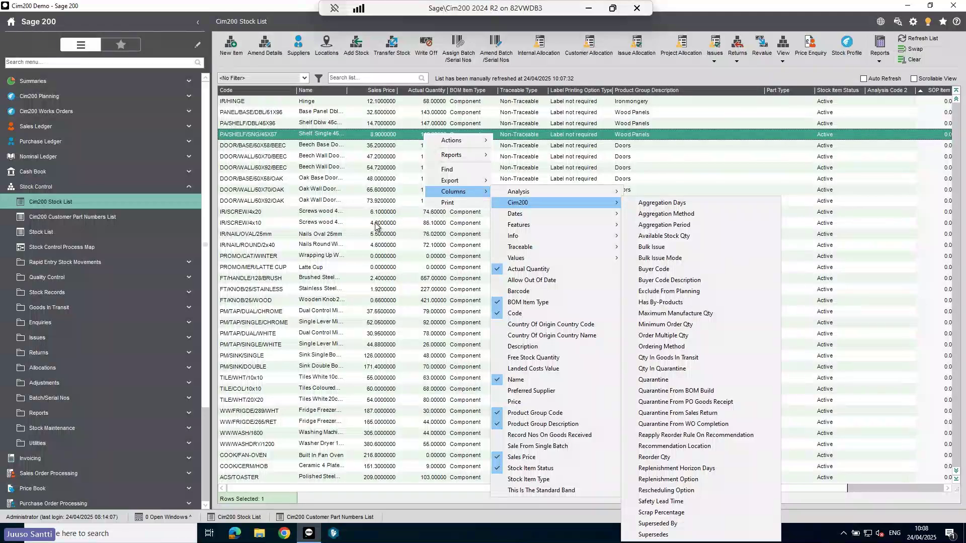
Step: Search the stock list for "acs" and open the stock profile of ACS/ESPRESSO, positioned so the whole window is visible
left_click(373, 78)
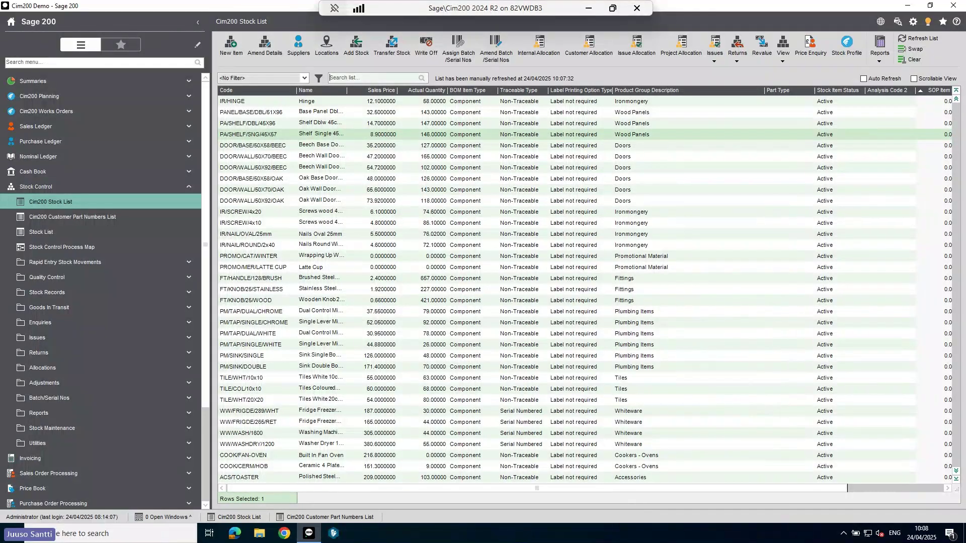
type("acs")
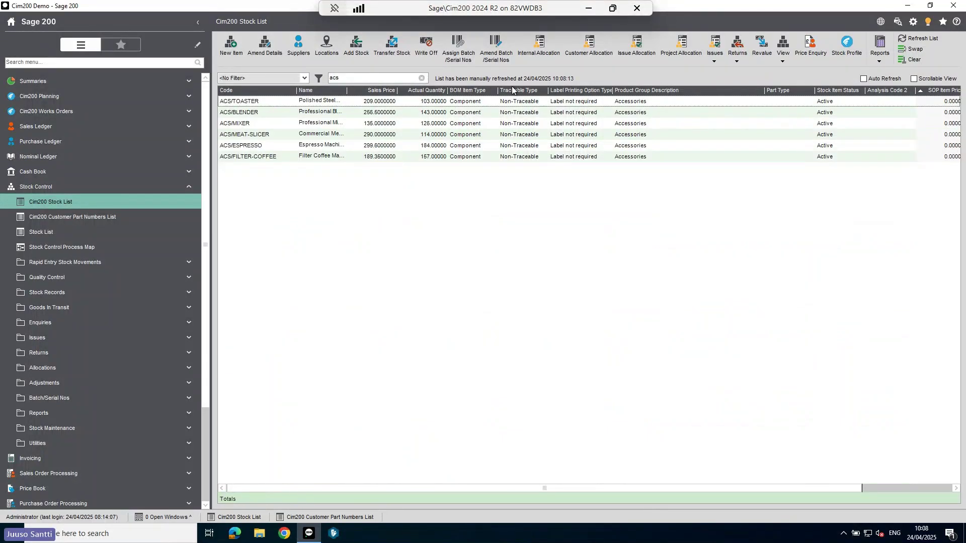
left_click(378, 146)
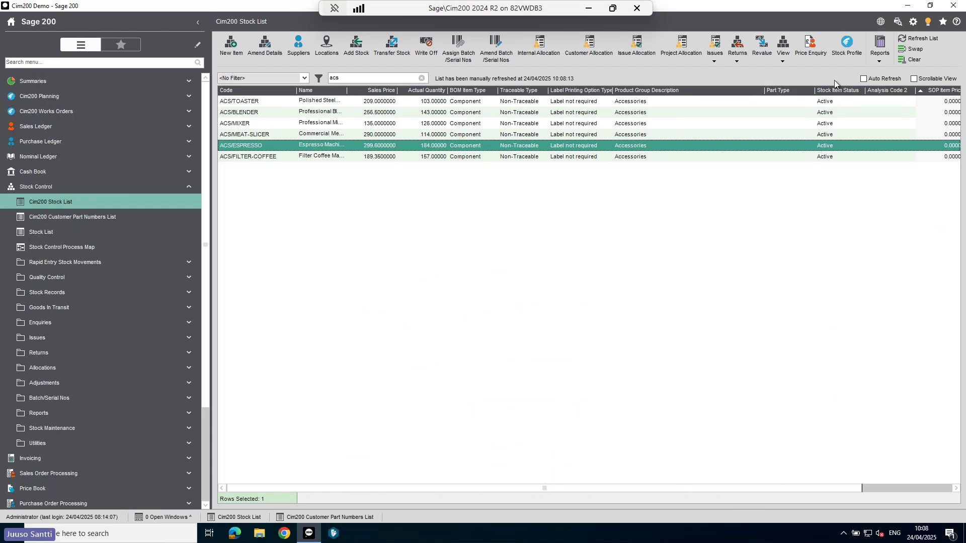
left_click(848, 49)
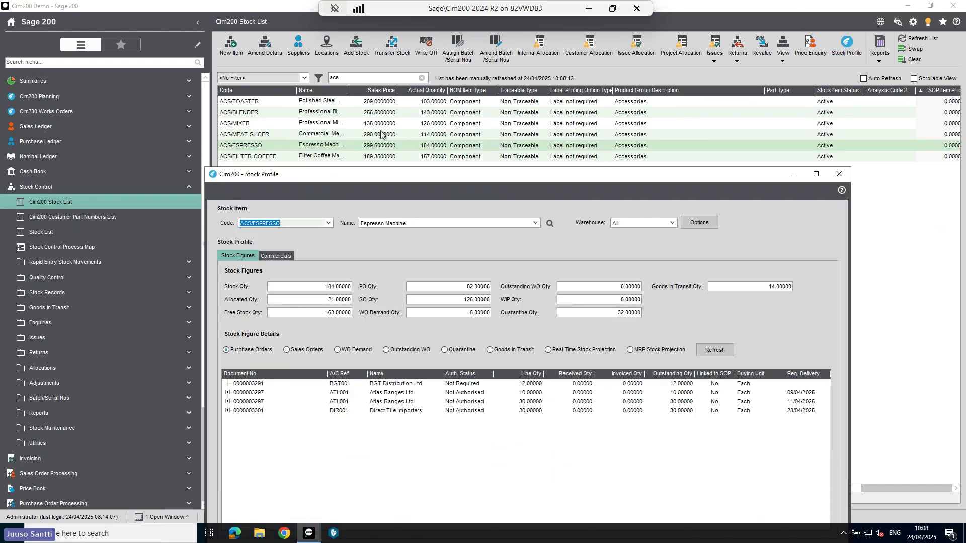
left_click_drag(425, 177, 403, 86)
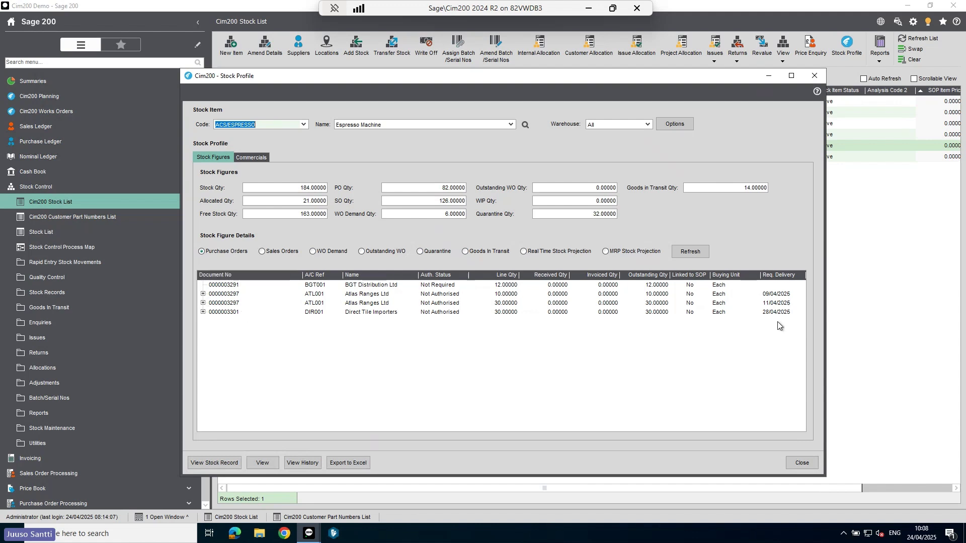
Step: Show the espresso machine's sales orders with their delivery dates and expand the Quality Counts Kitchens order into its scheduled lines
left_click(270, 252)
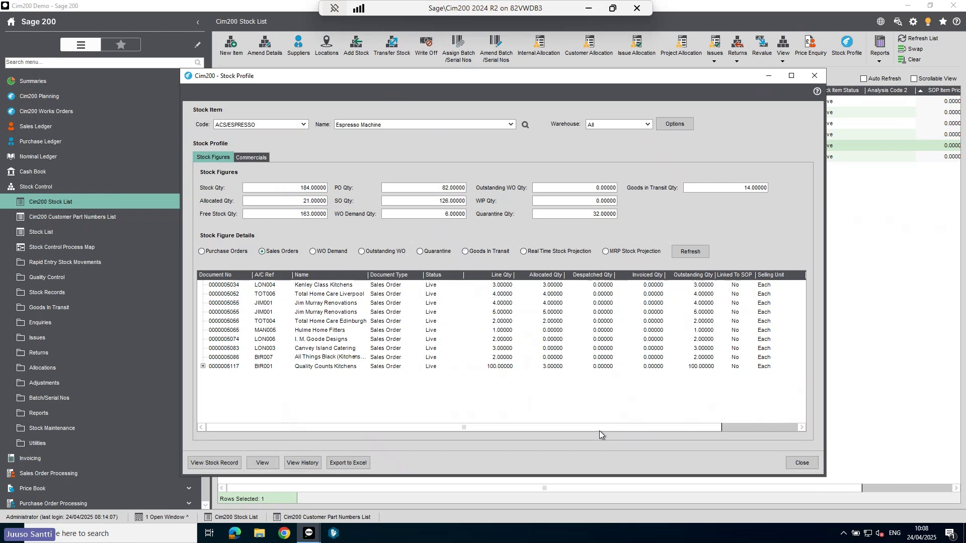
left_click_drag(588, 428, 668, 424)
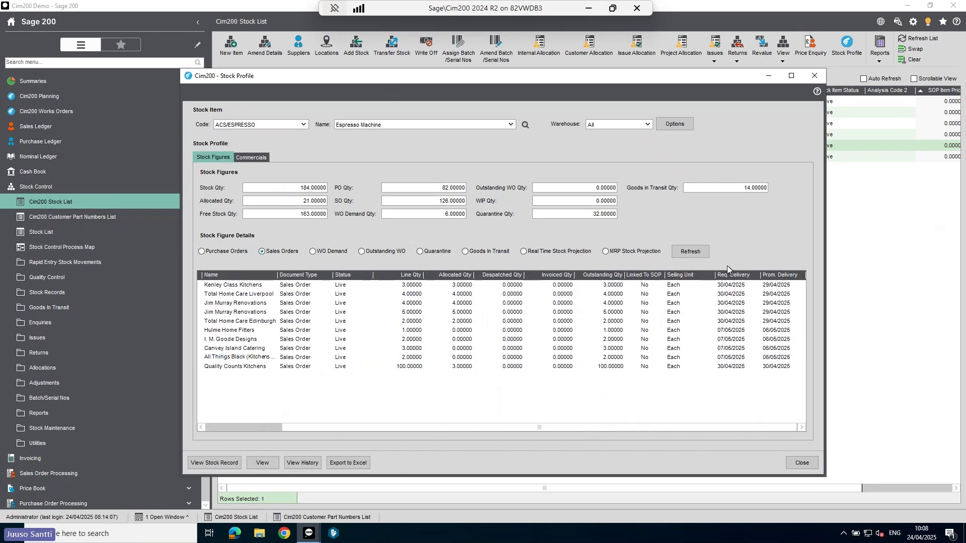
left_click_drag(691, 427, 607, 434)
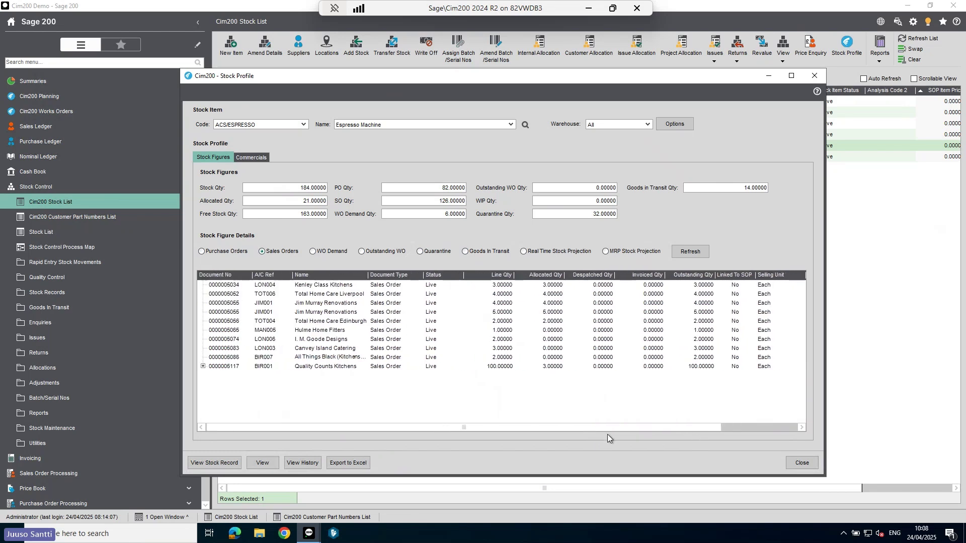
left_click(202, 366)
left_click(402, 376)
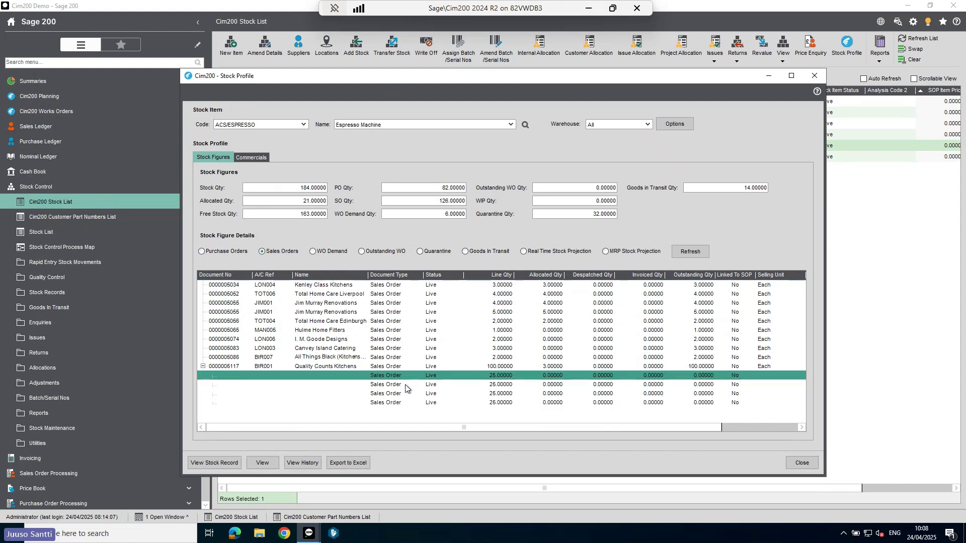
left_click(405, 384)
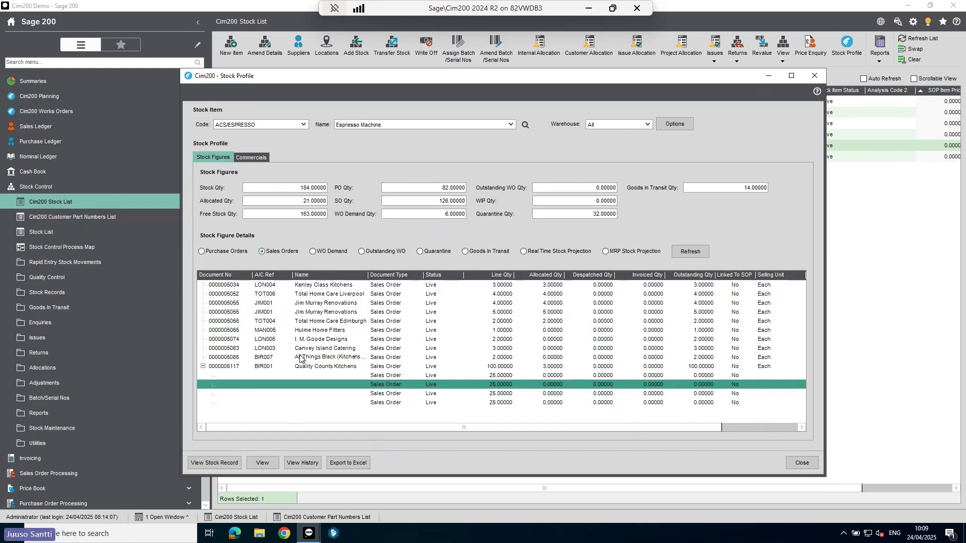
Step: View the Quality Counts Kitchens sales order and its Espresso Machine line details, and return to the stock profile
left_click(308, 367)
left_click(262, 461)
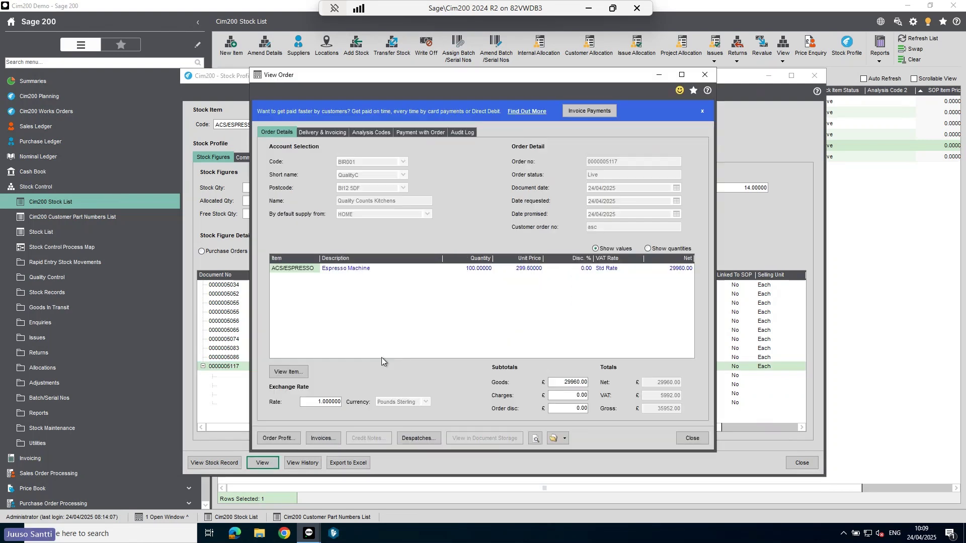
left_click(361, 272)
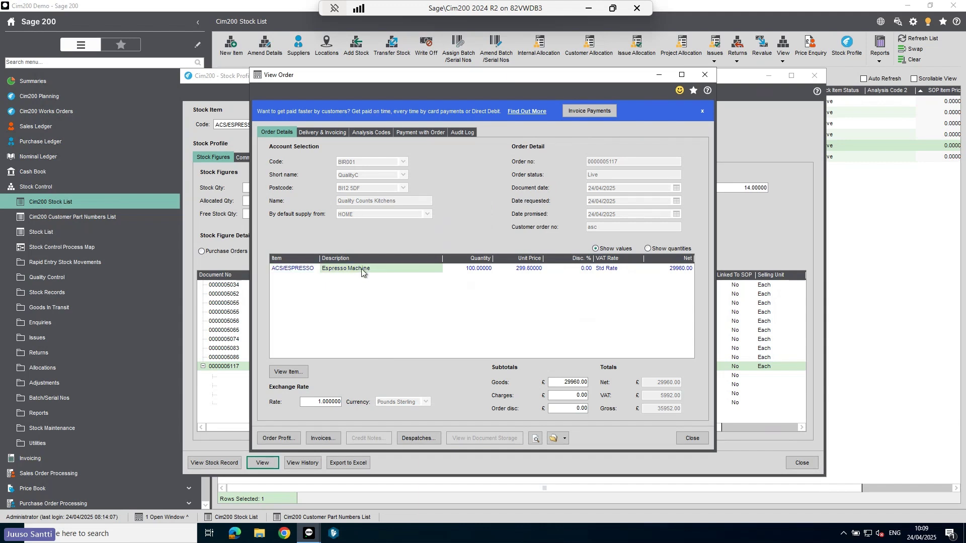
double_click(361, 270)
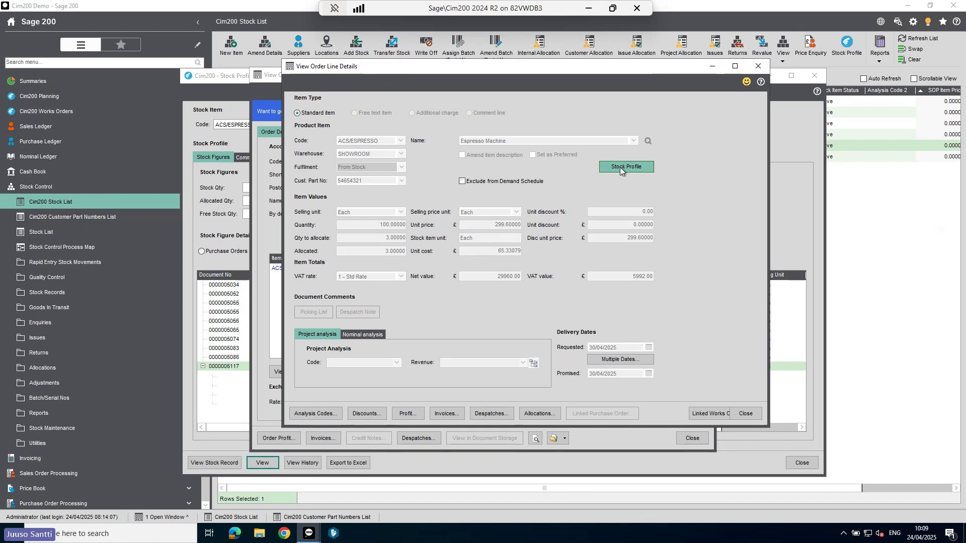
left_click(747, 414)
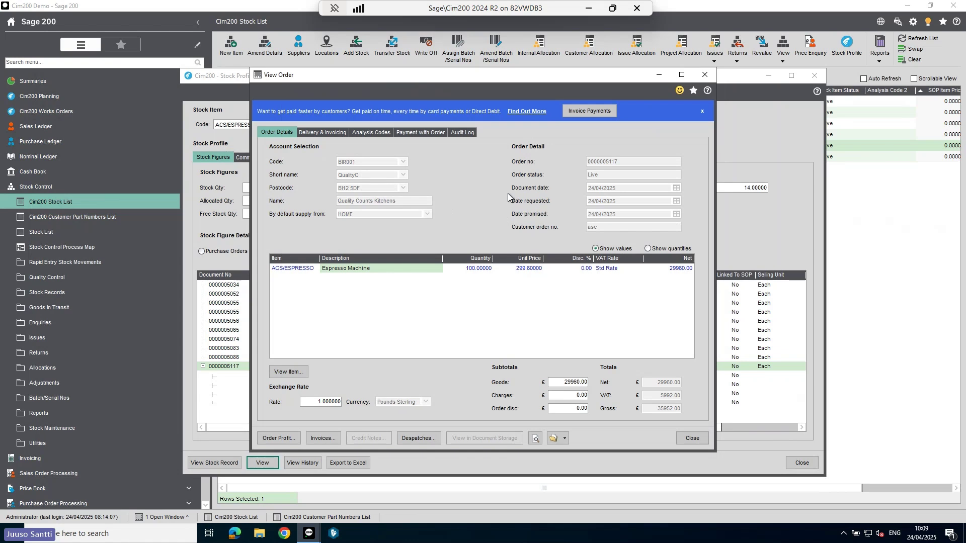
left_click(695, 438)
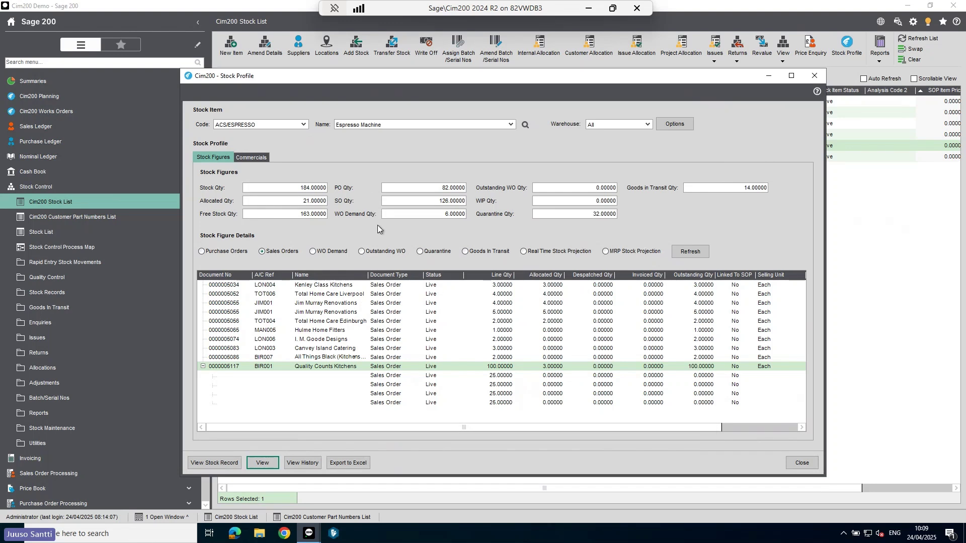
Step: Review the espresso machine's WO Demand, Quarantine and Goods In Transit figure details in turn
left_click(328, 252)
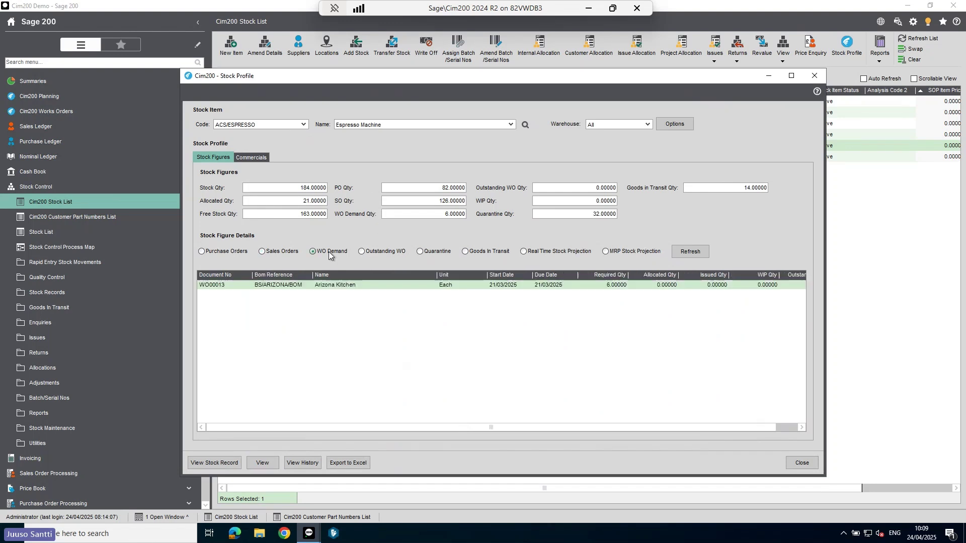
left_click(426, 252)
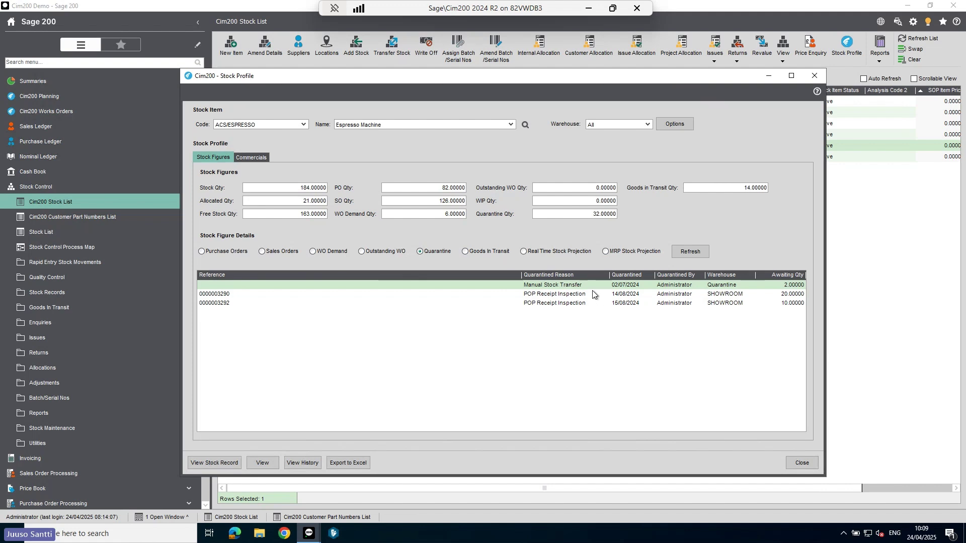
left_click(475, 252)
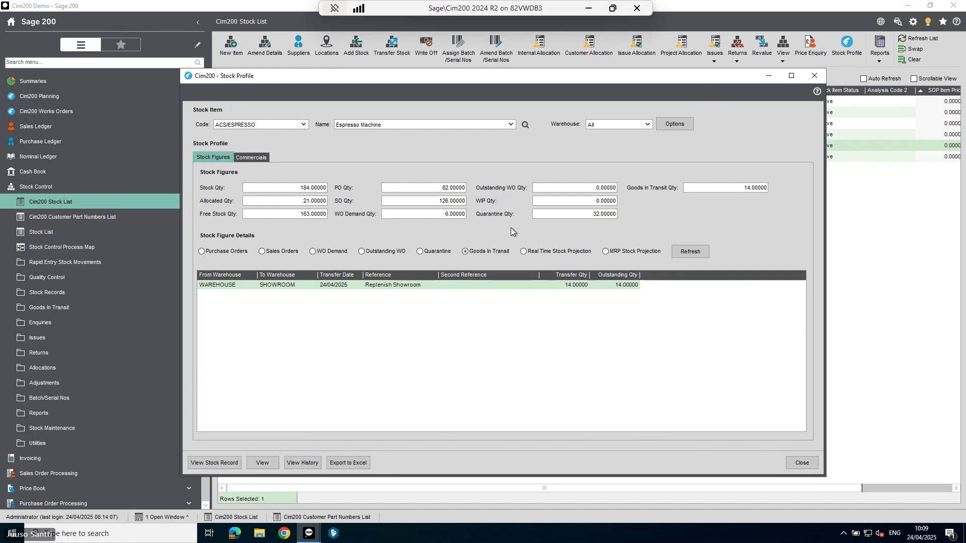
Step: Show the Real Time Stock Projection and restrict it to the warehouse named WAREHOUSE
left_click(523, 251)
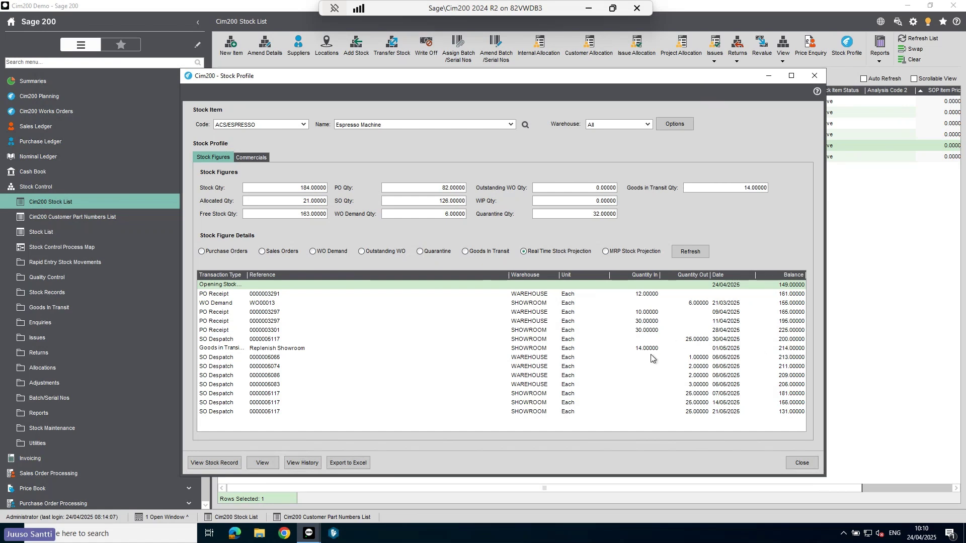
left_click(648, 125)
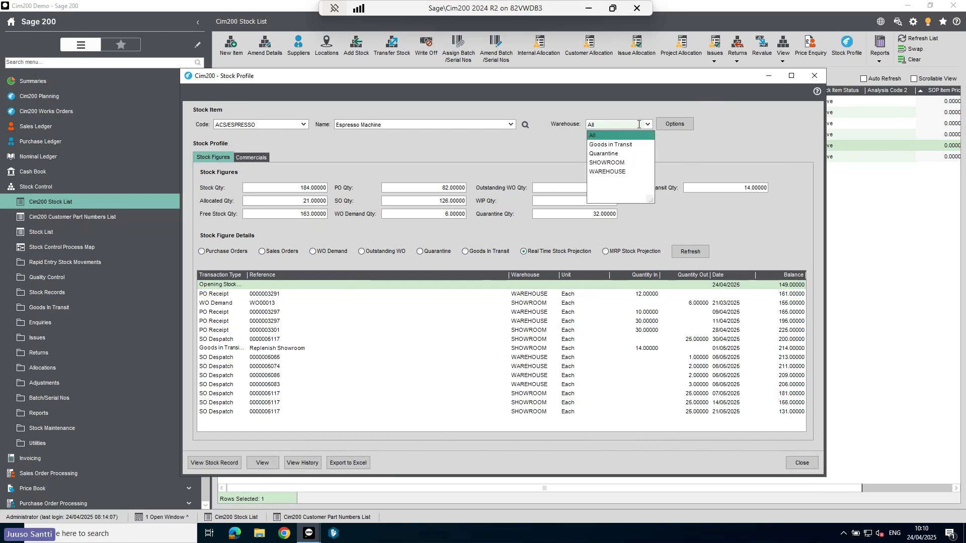
left_click(621, 171)
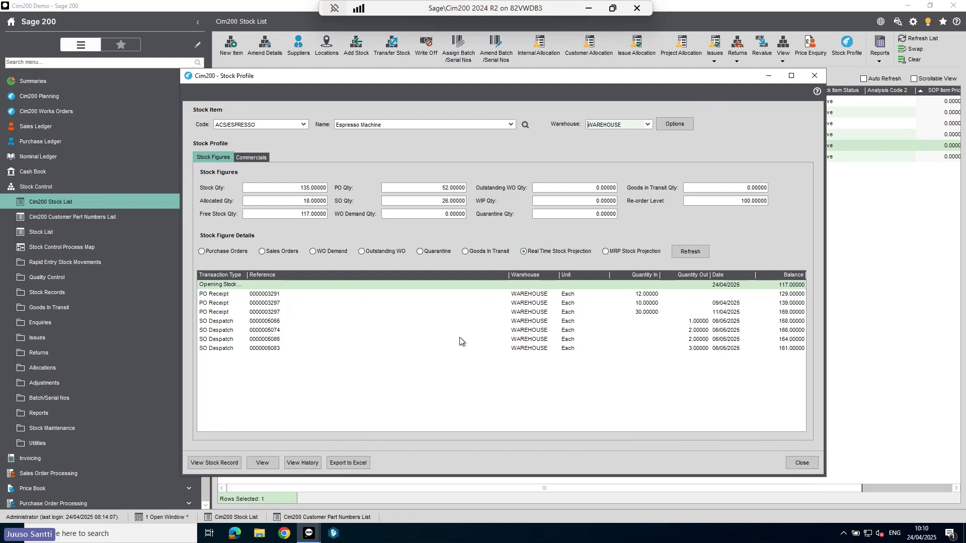
Step: Switch the warehouse to SHOWROOM, check the last projected sales order despatch, and show the MRP Stock Projection
left_click(648, 125)
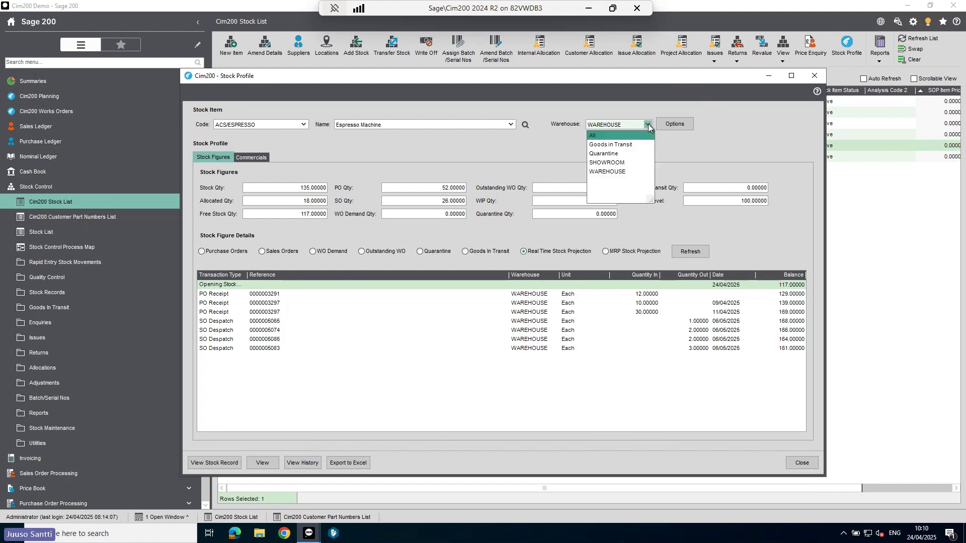
left_click(612, 162)
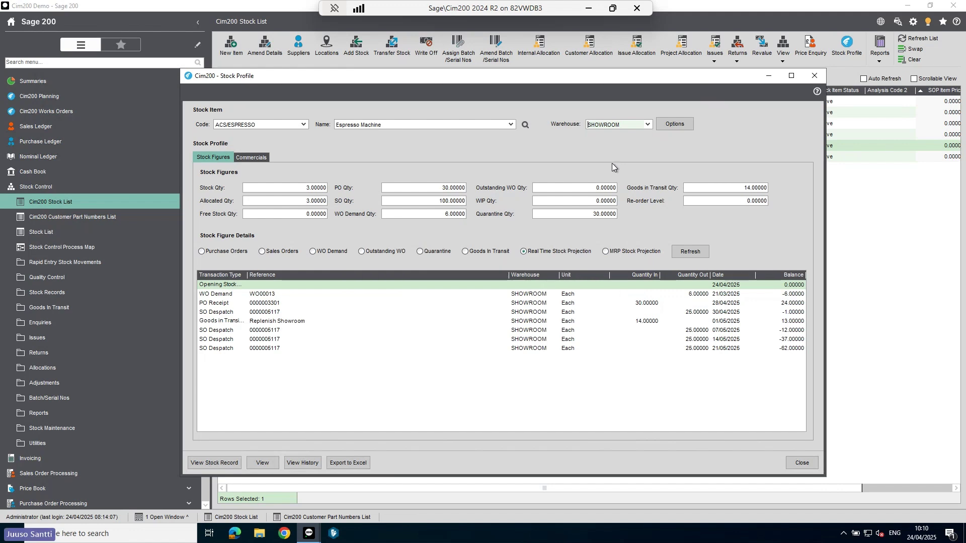
left_click(777, 349)
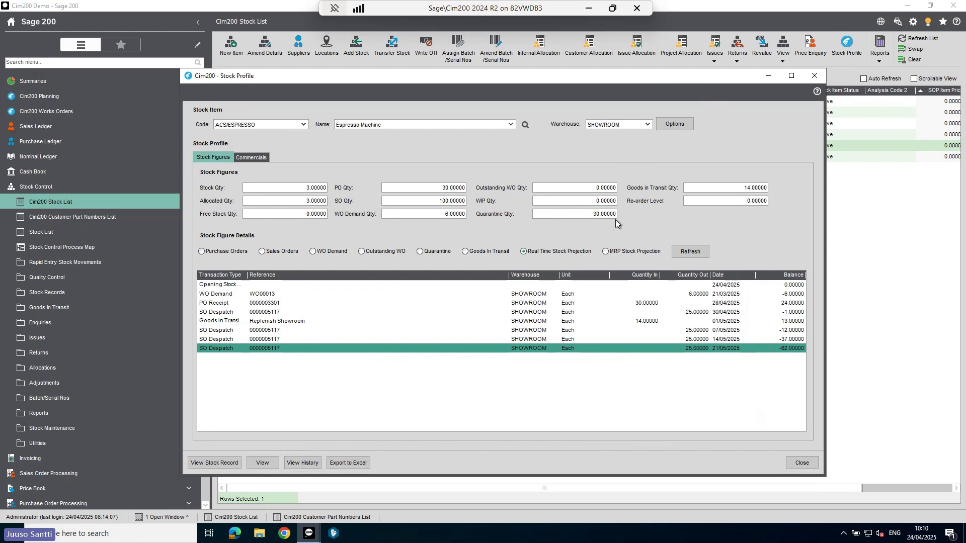
left_click(605, 252)
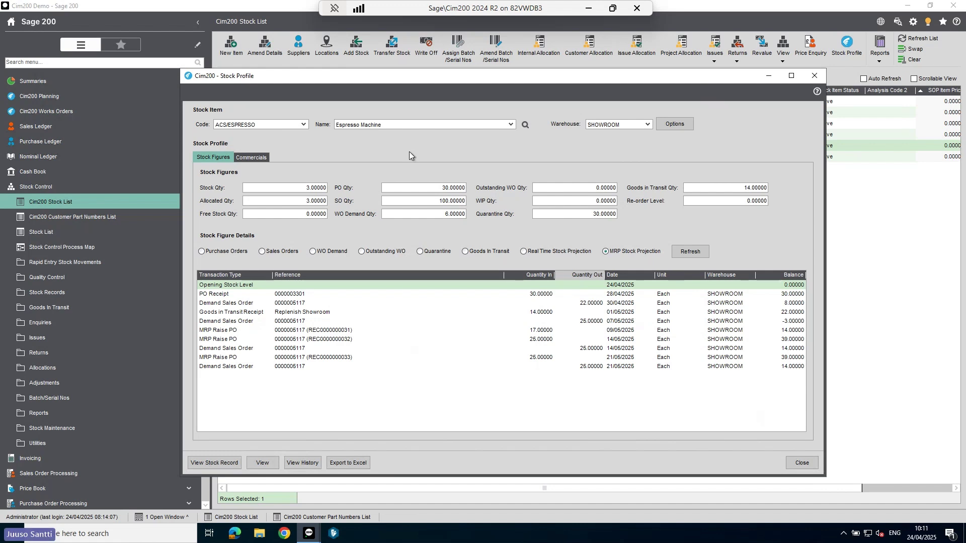
Step: View the espresso machine's commercial figures and cost price history for 01/2022 - 12/2022, checking the Sold Quantity row
left_click(251, 159)
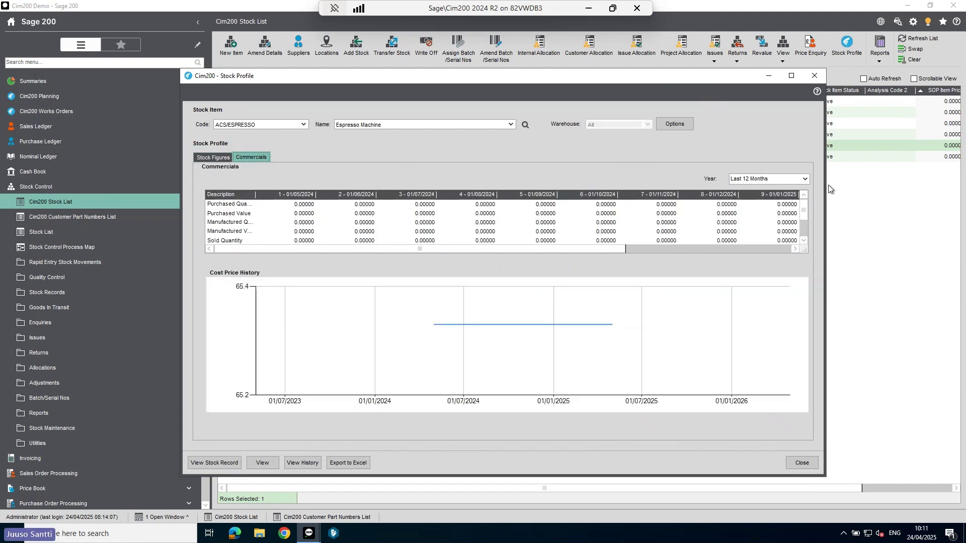
left_click(805, 179)
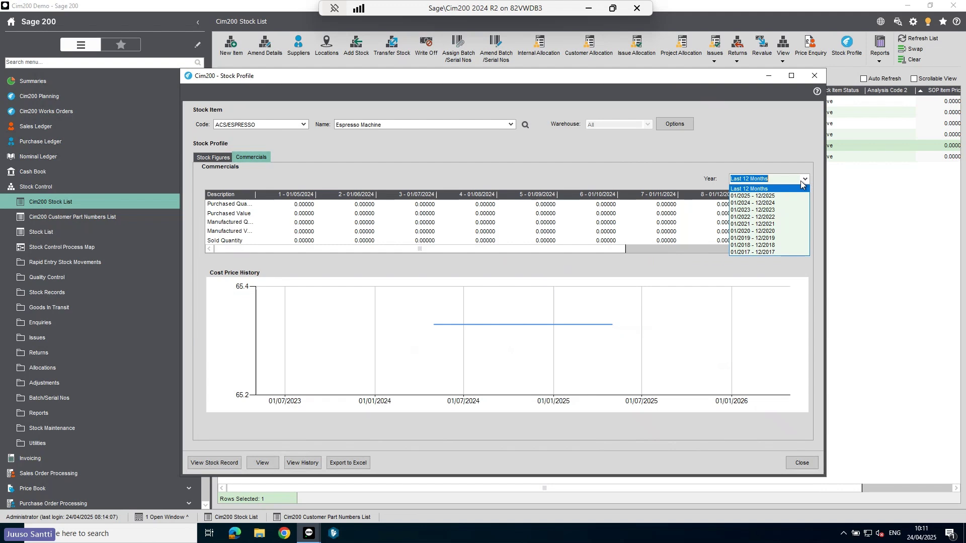
left_click(774, 217)
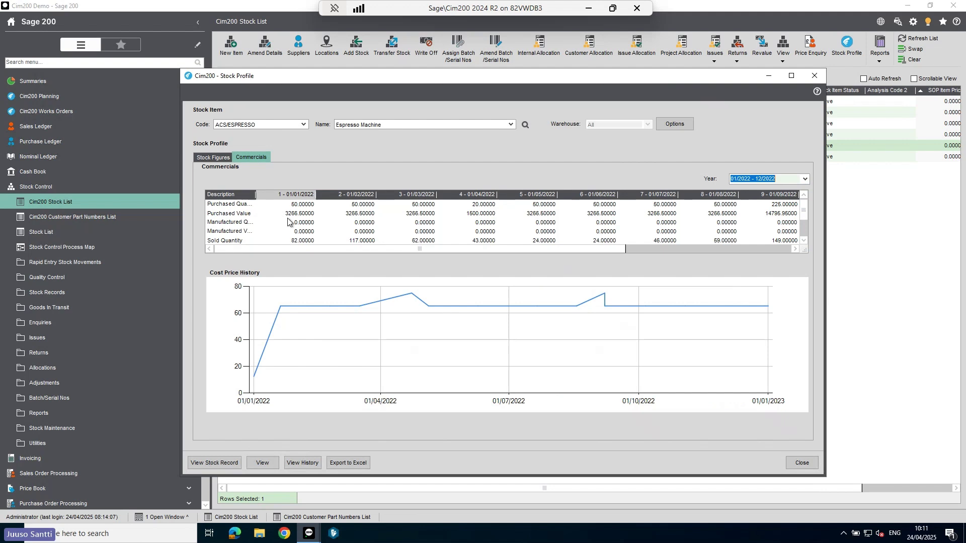
scroll(292, 242, "down", 2)
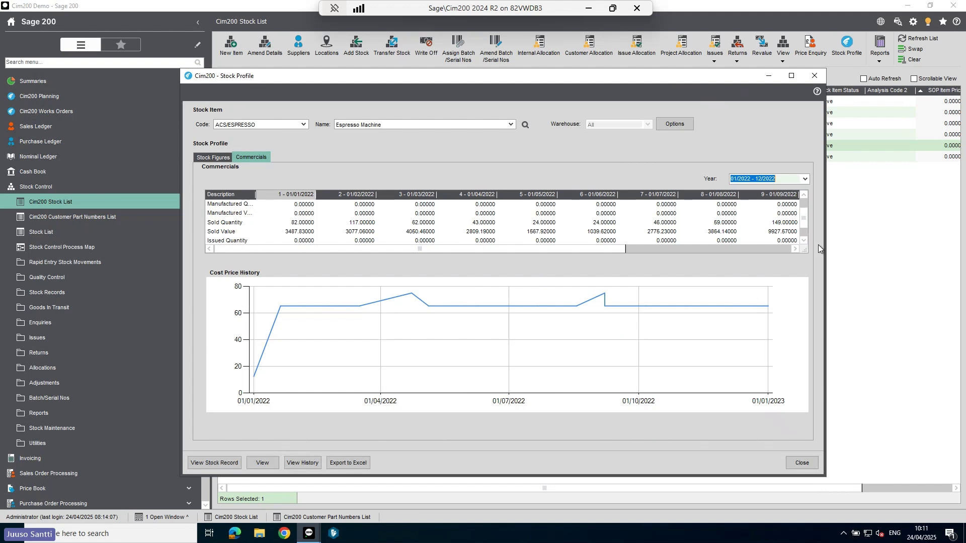
left_click(804, 179)
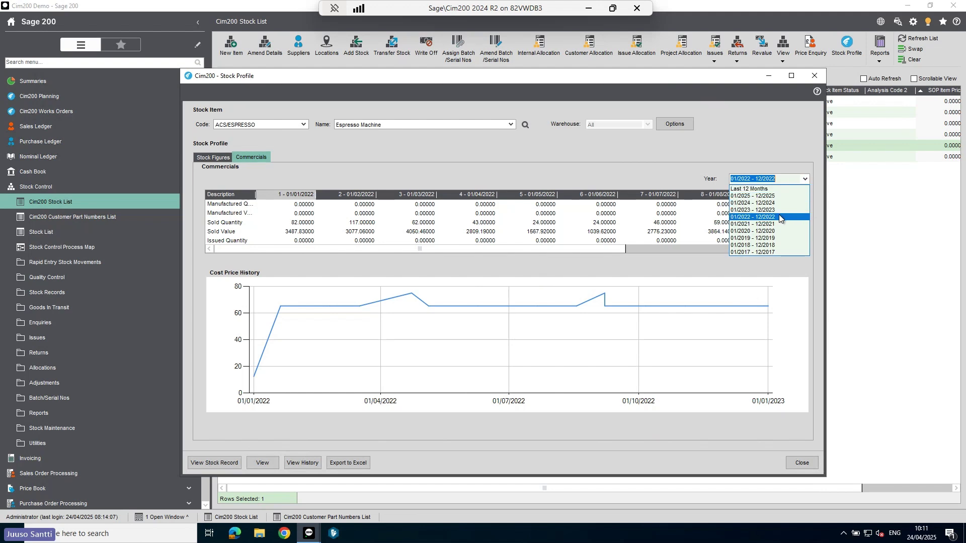
left_click(648, 165)
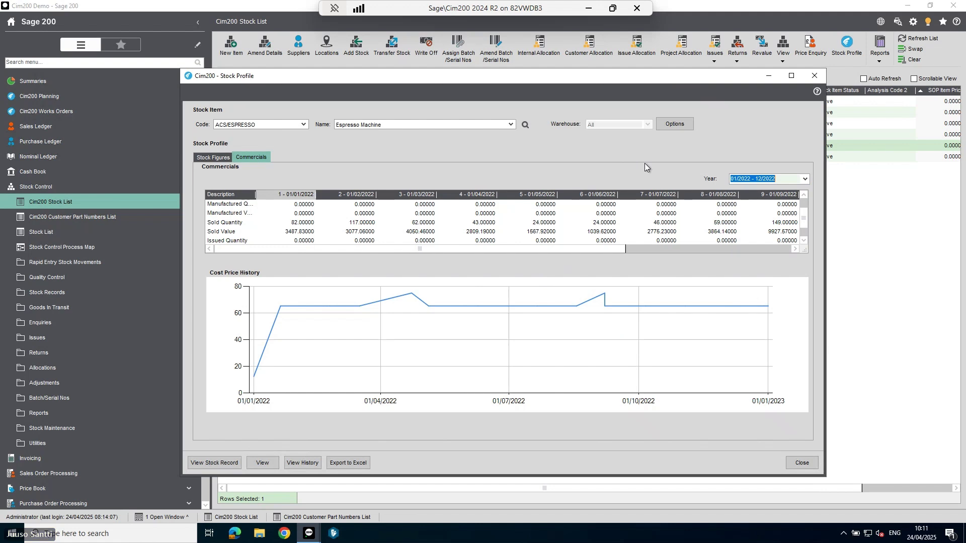
left_click(438, 223)
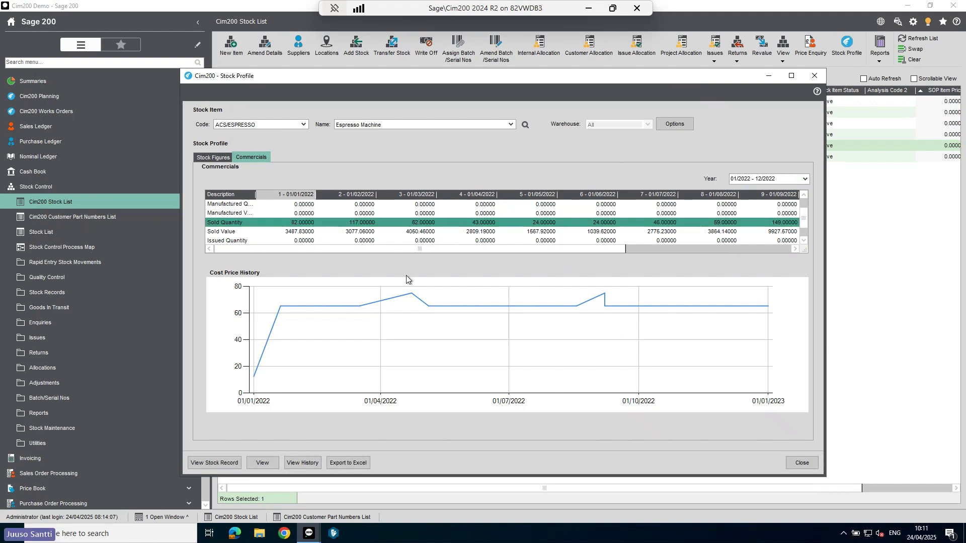
Step: Review the Espresso Machine's stock item history, checking the August 2024 purchase order movements, and return to the stock profile
left_click(295, 463)
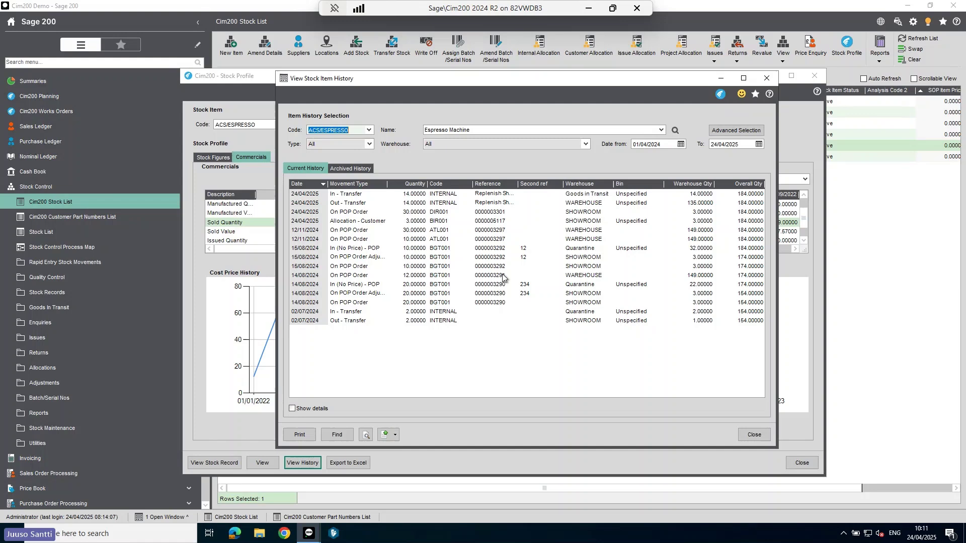
left_click(342, 284)
left_click(309, 276)
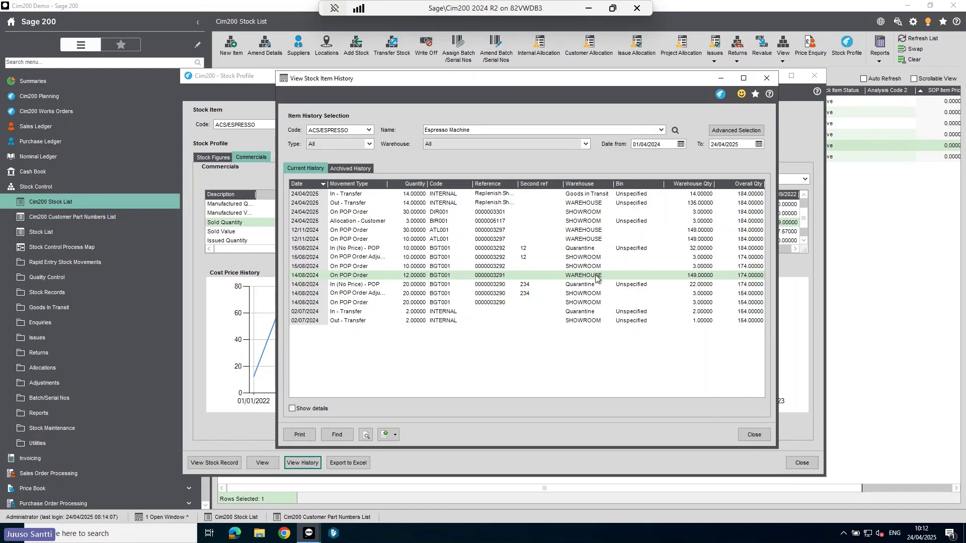
left_click(668, 287)
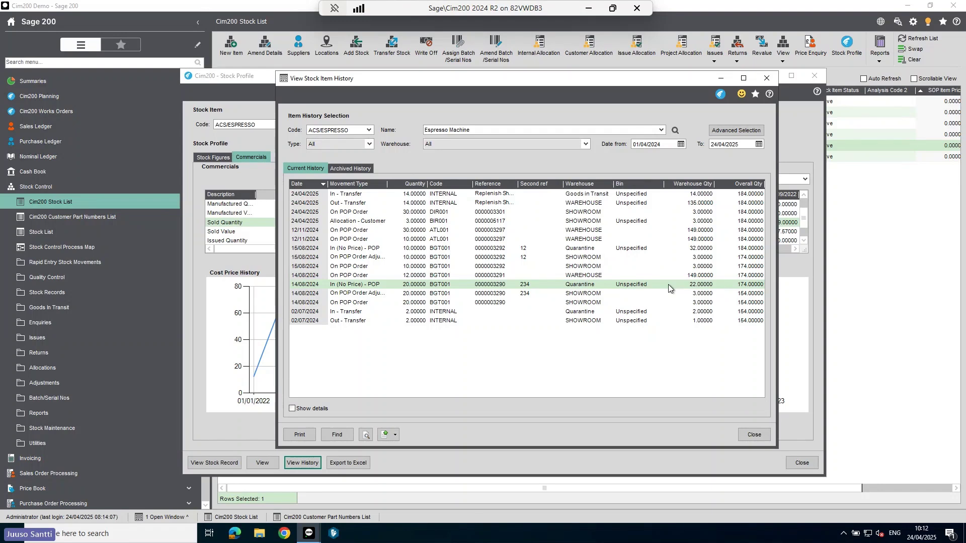
left_click(667, 240)
left_click(668, 249)
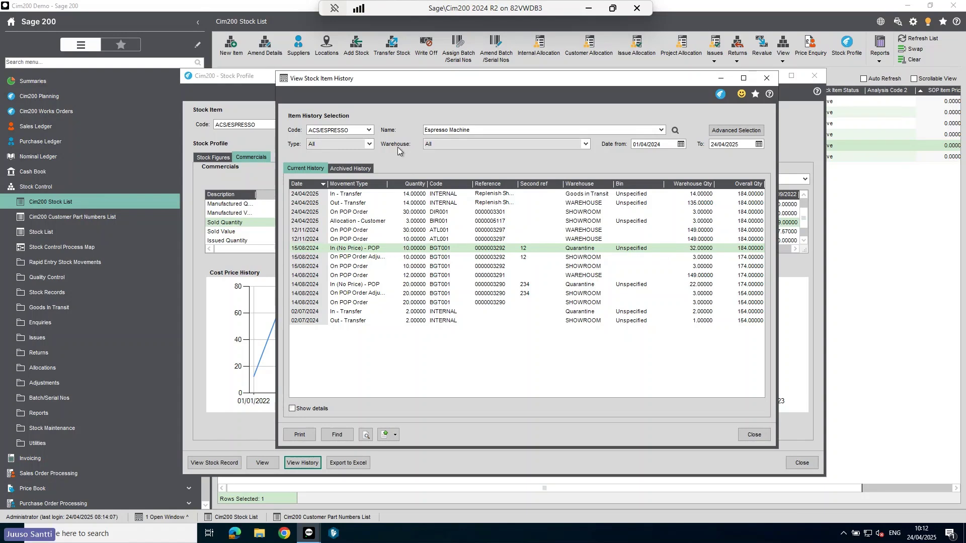
left_click(754, 435)
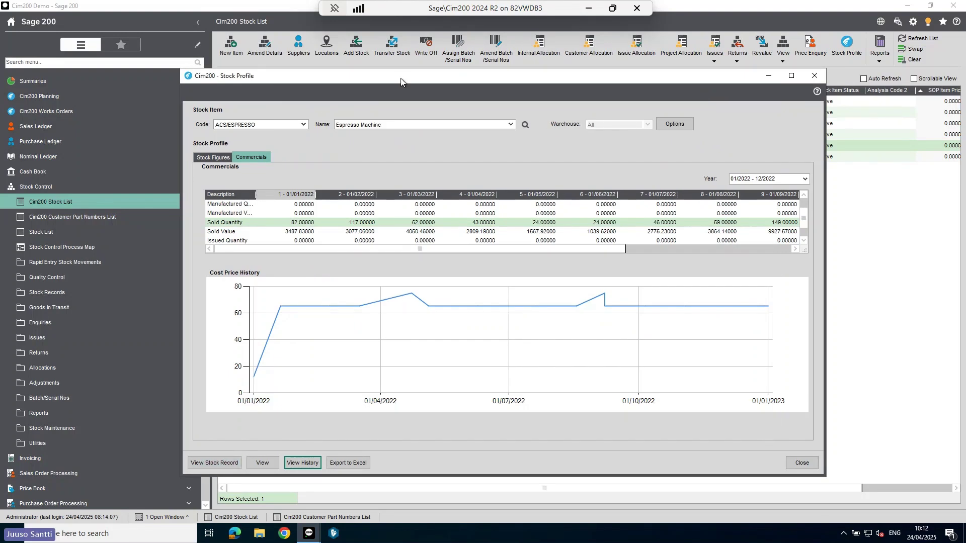
Step: Switch the stock profile back to its stock figures and open the ACS/ESPRESSO item's details for amendment from the stock list
left_click_drag(407, 81, 559, 178)
left_click(362, 255)
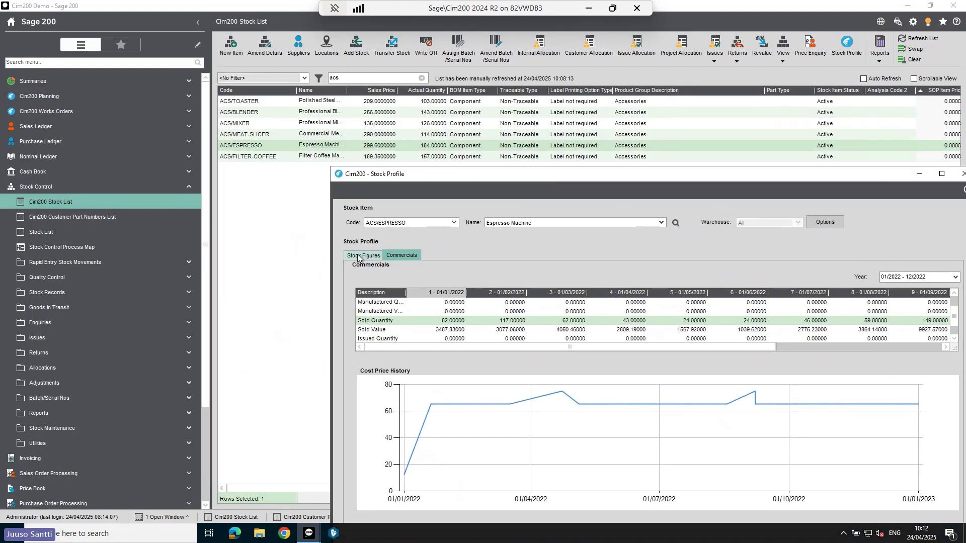
left_click(301, 146)
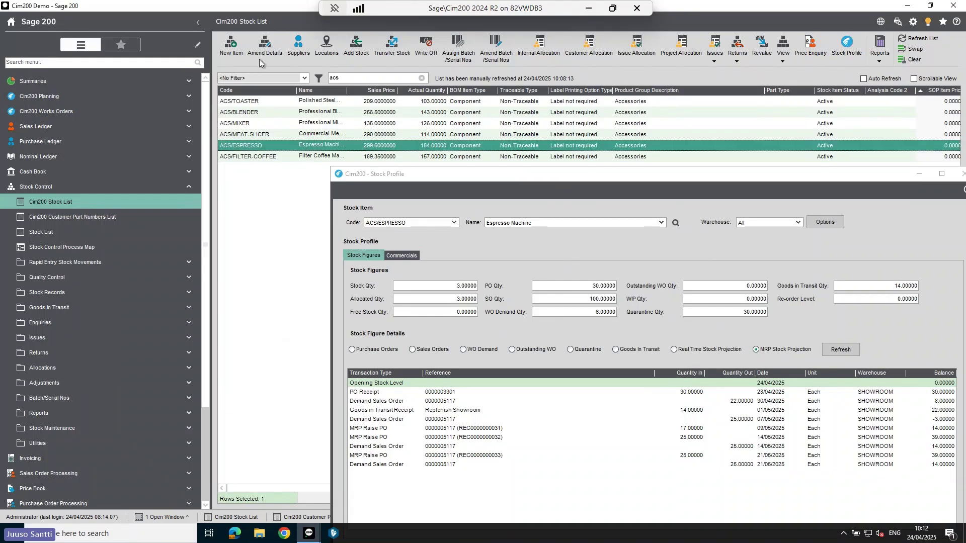
left_click(264, 49)
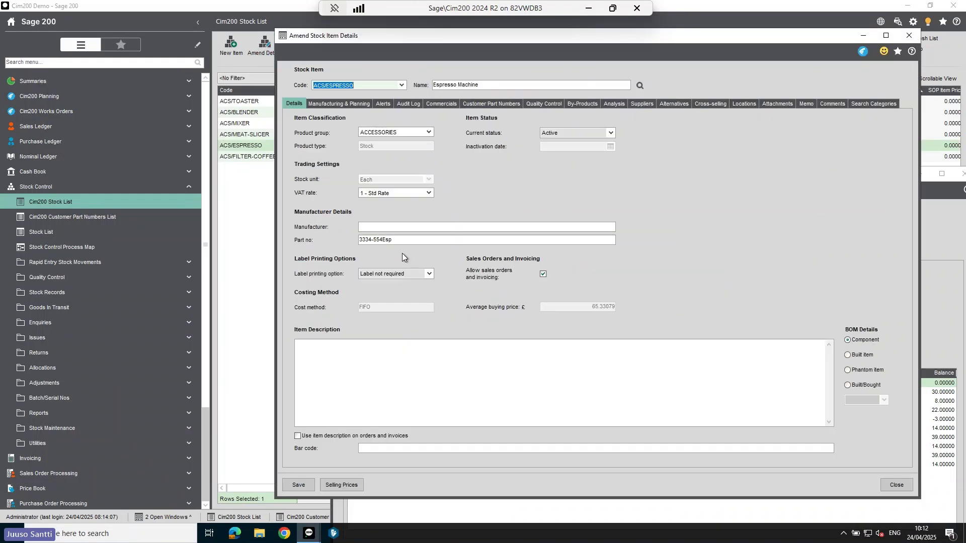
left_click_drag(497, 41, 418, 42)
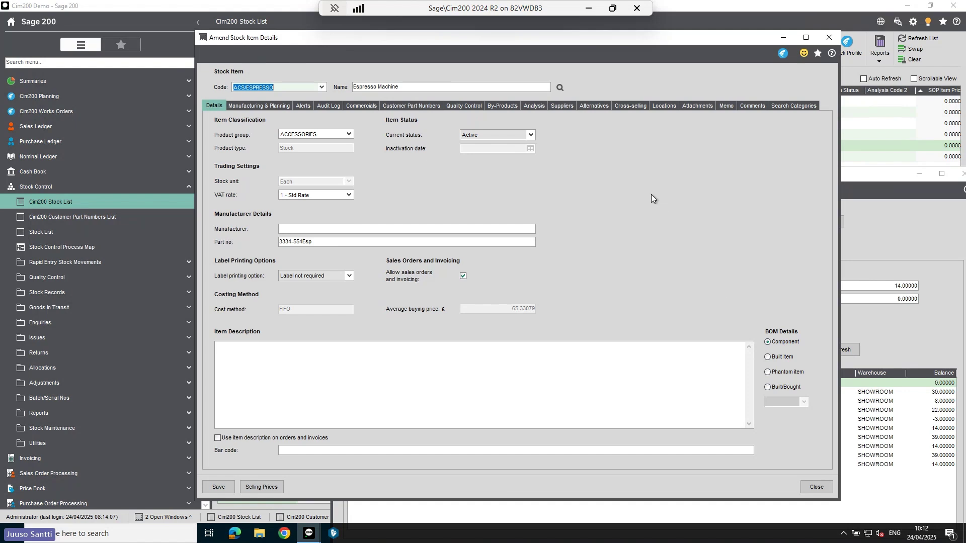
Step: Review the item's manufacturing and planning settings, including the available replenishment options, leaving the selection as it is
left_click(244, 104)
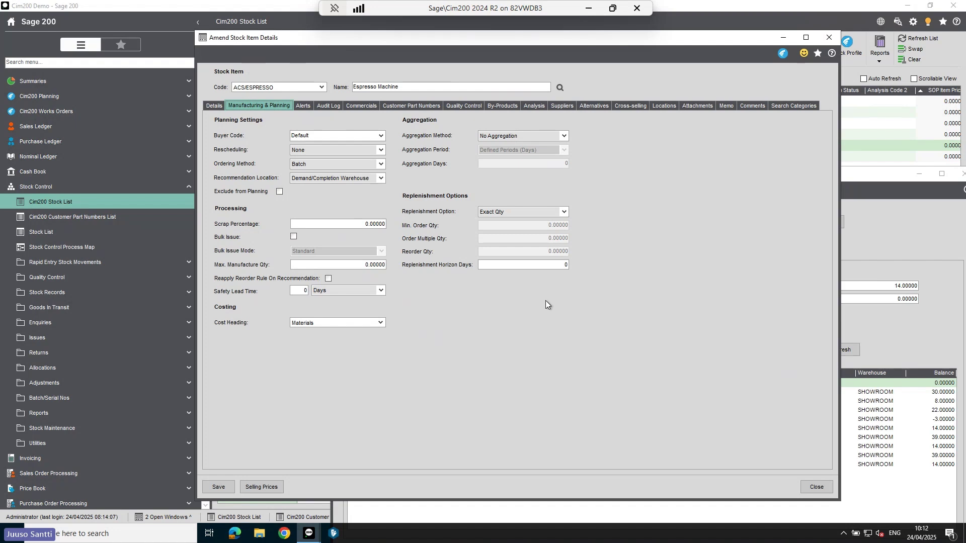
left_click(563, 212)
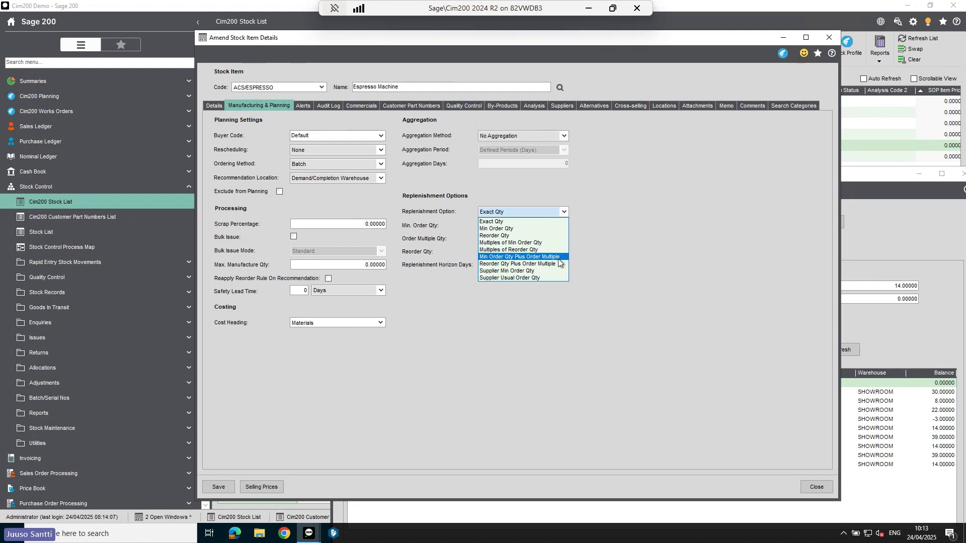
left_click(620, 239)
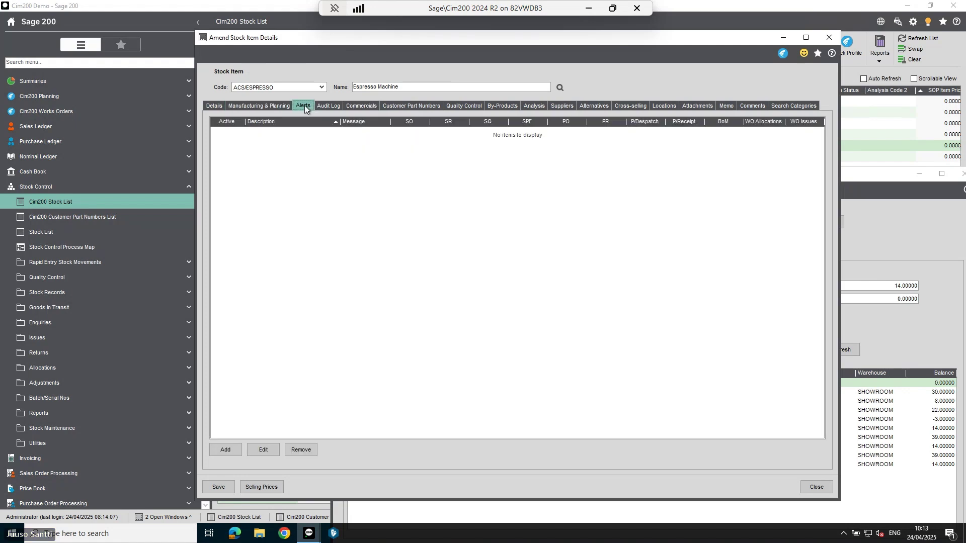
Step: Add a new stock alert to the ACS/ESPRESSO item with the description "PO Alert"
left_click(304, 106)
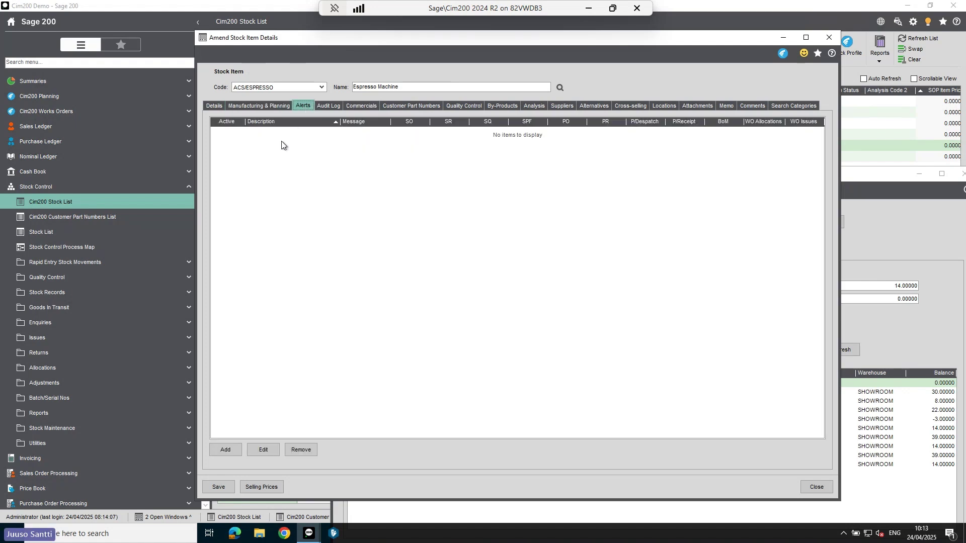
left_click(224, 450)
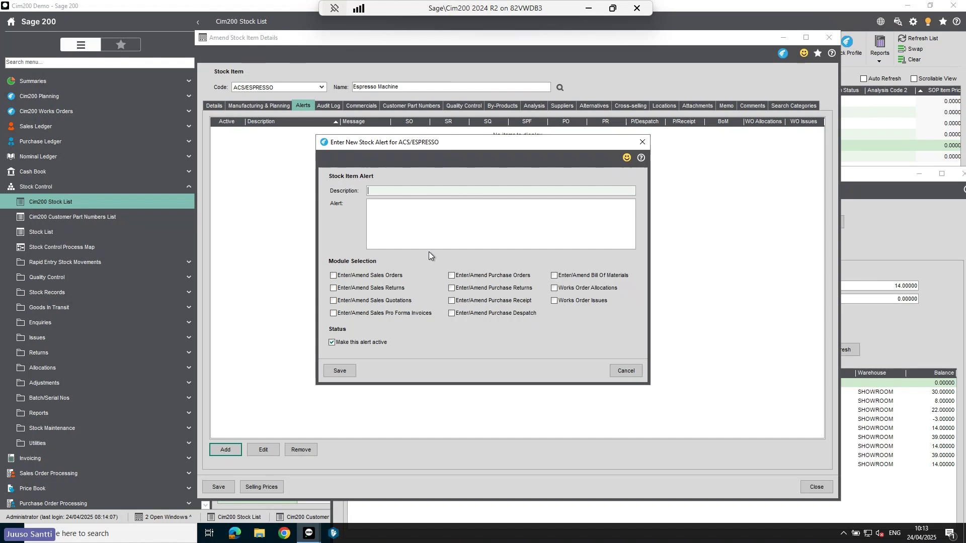
type("Ale")
key("BackSpace")
key("BackSpace")
key("BackSpace")
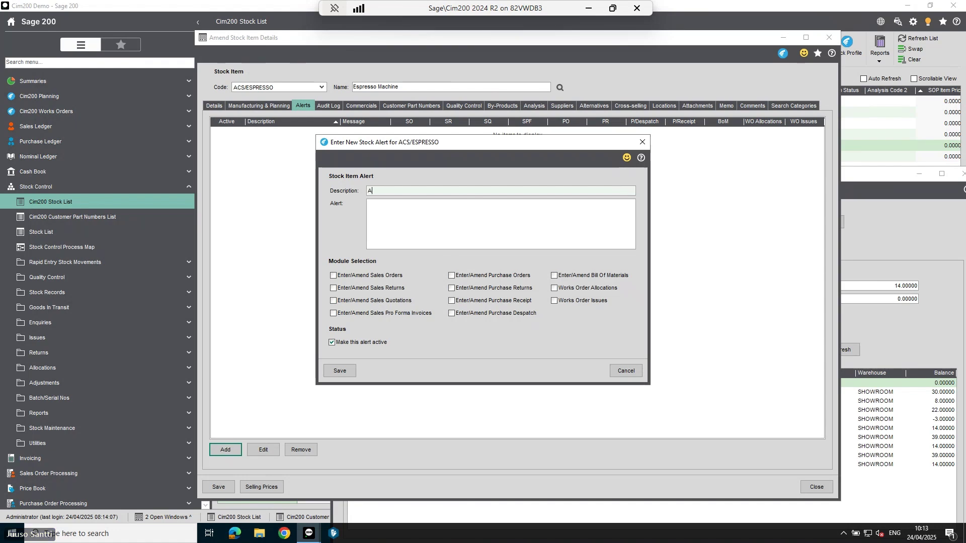
type("PO Alert")
key("Tab")
Step: Set the alert message to "Always call to confirm order", apply it to Enter/Amend Purchase Orders, and save the alert
type("Always ca")
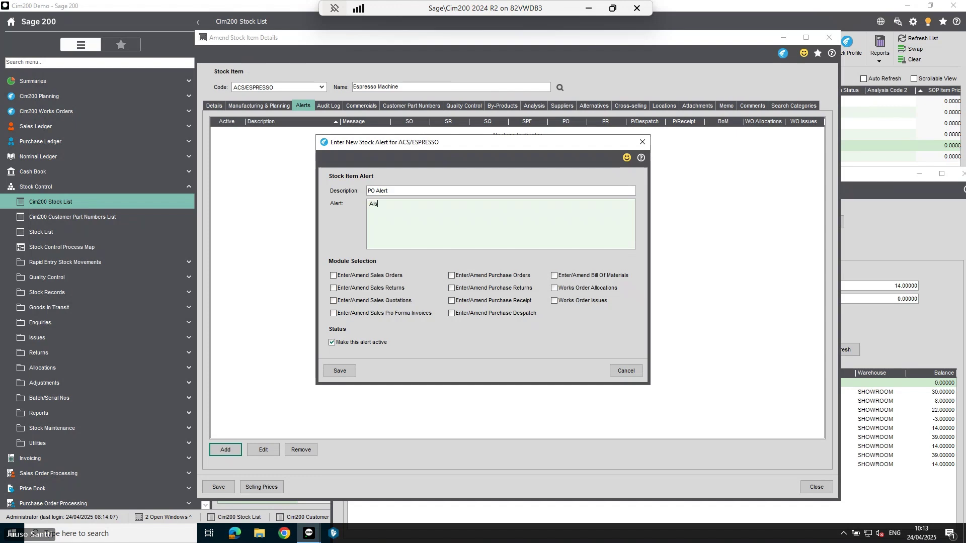
type("ll to confirm")
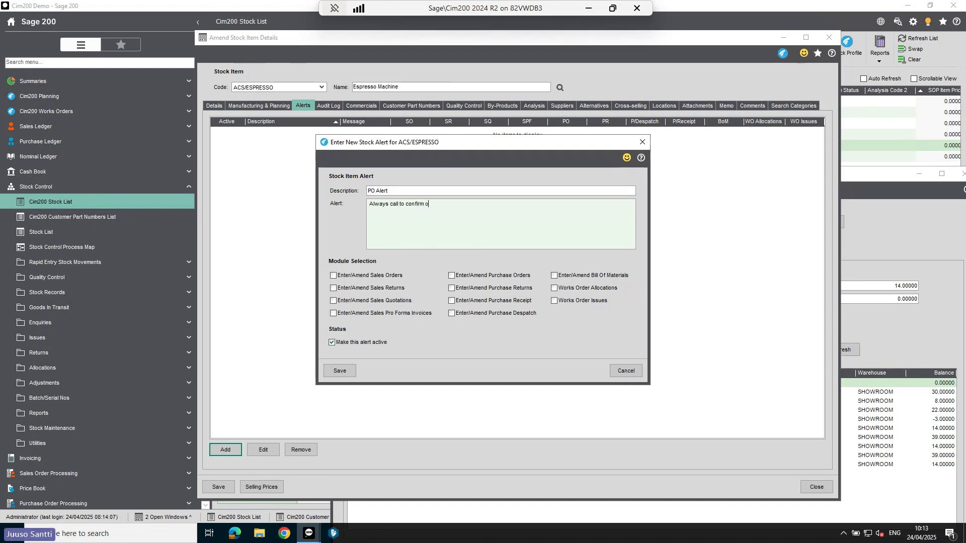
type(" order")
left_click(452, 276)
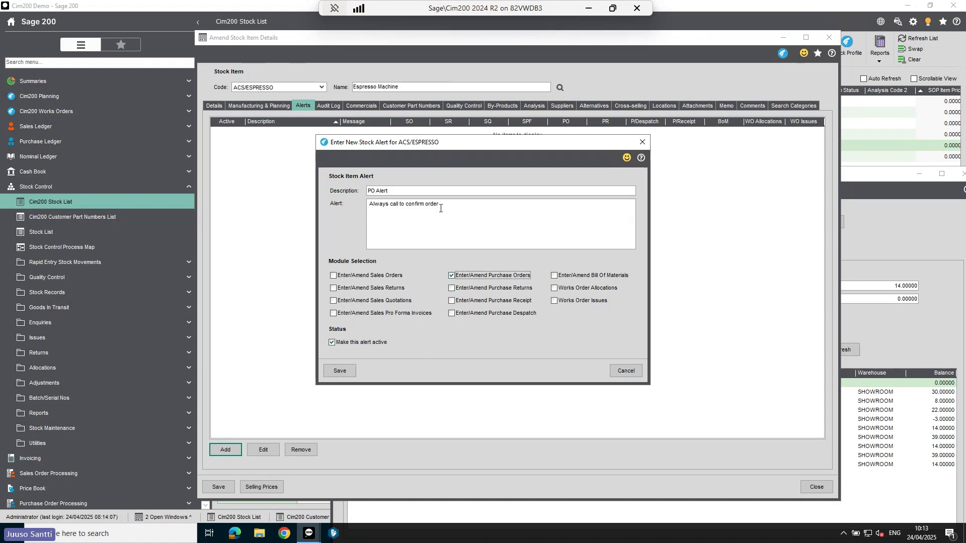
left_click_drag(441, 210, 369, 205)
left_click(388, 205)
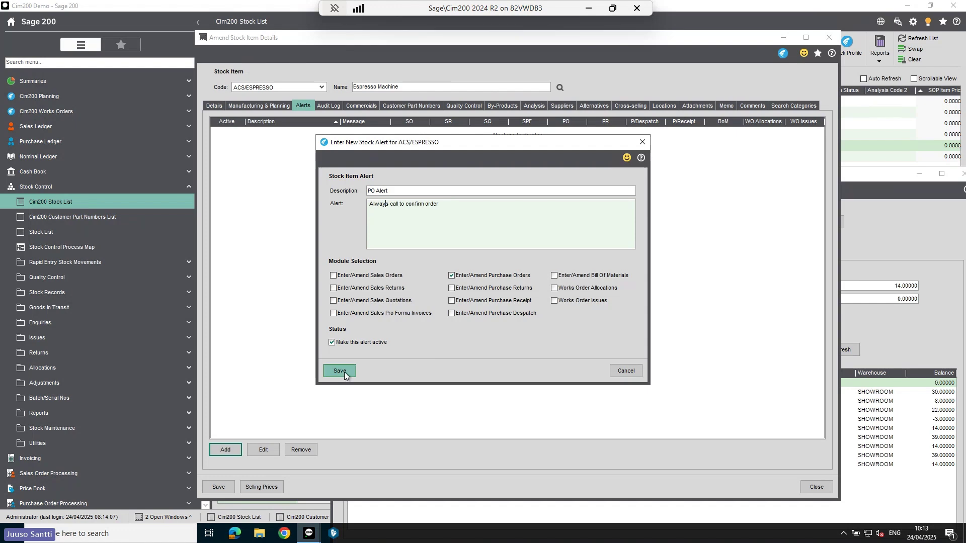
left_click(340, 371)
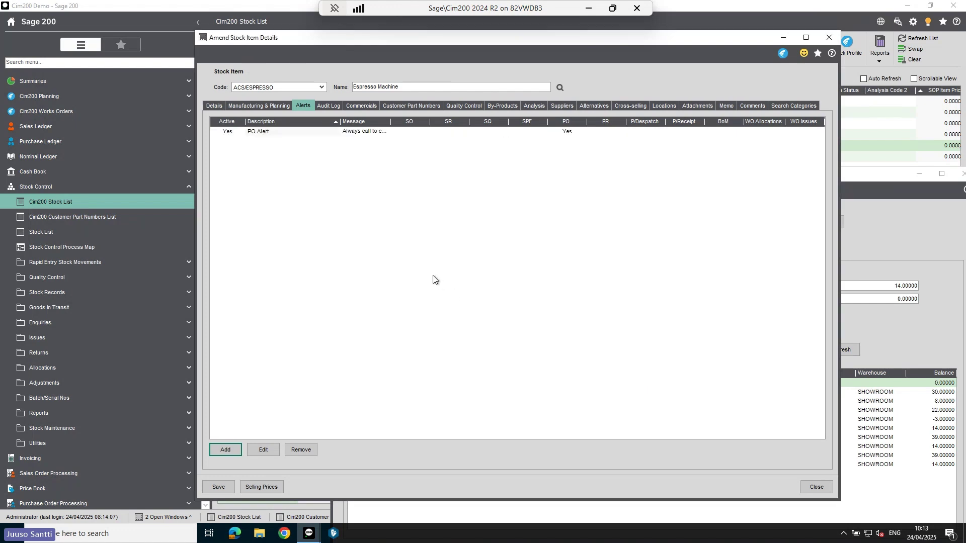
Step: Examine the item's audit log, checking the new alert, warehouse hierarchy, aggregation method, receipt rejection and partial inspection changes
left_click(332, 106)
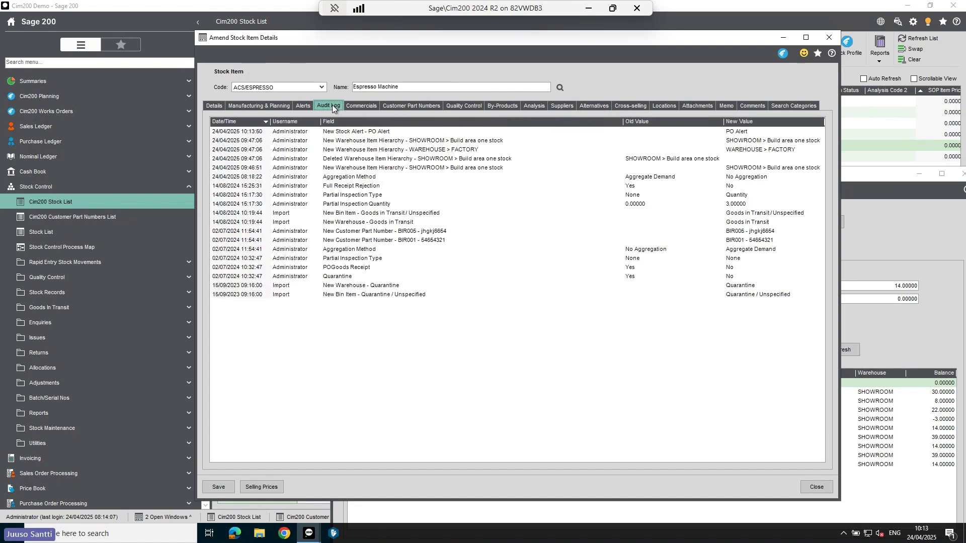
left_click(404, 132)
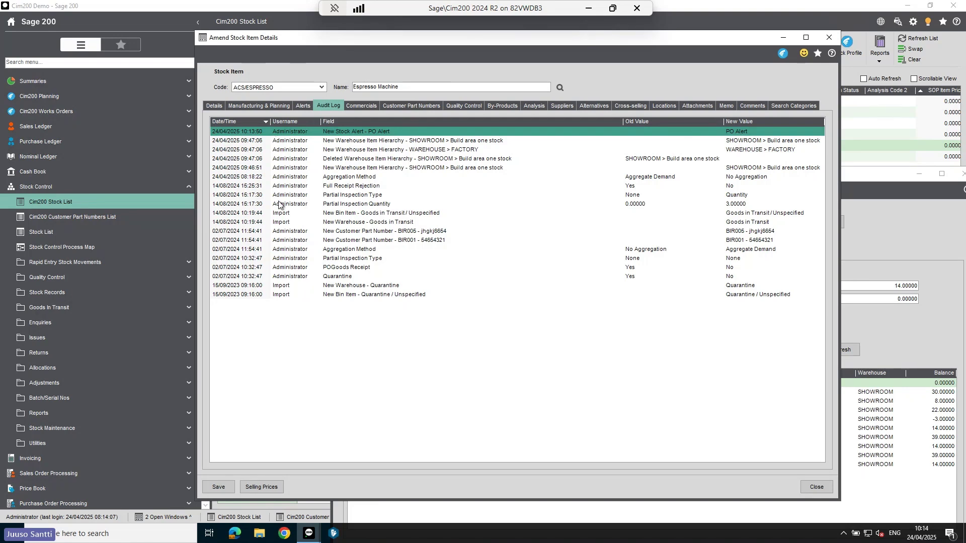
left_click(360, 150)
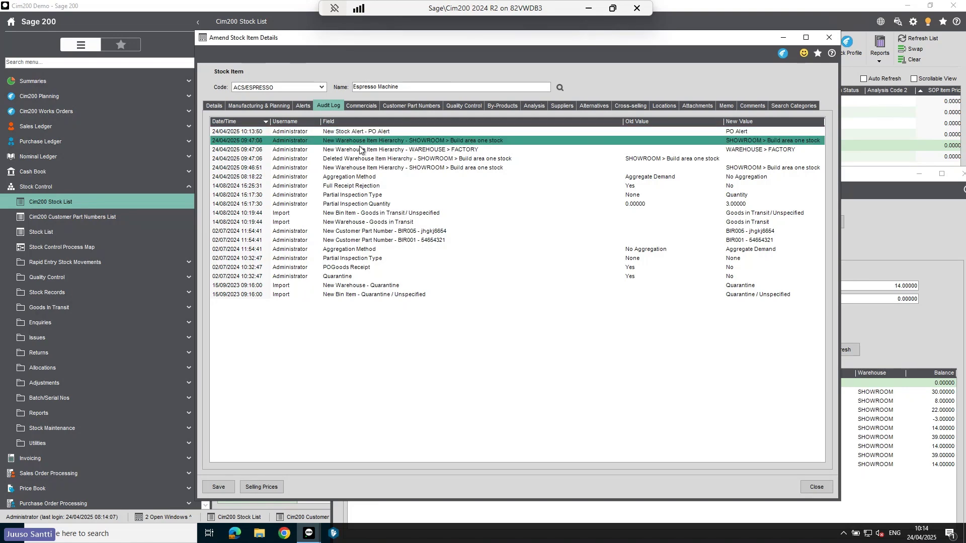
left_click(362, 168)
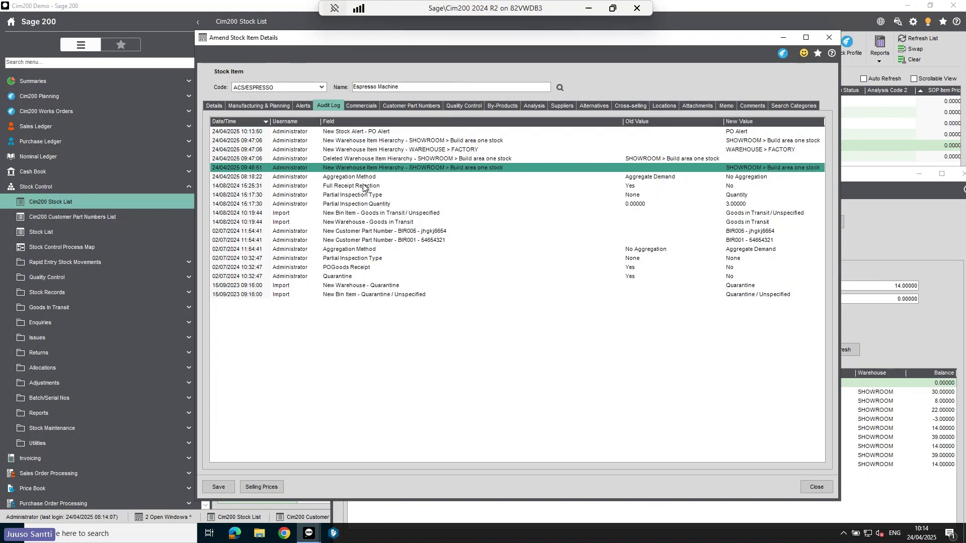
left_click(364, 186)
left_click(363, 177)
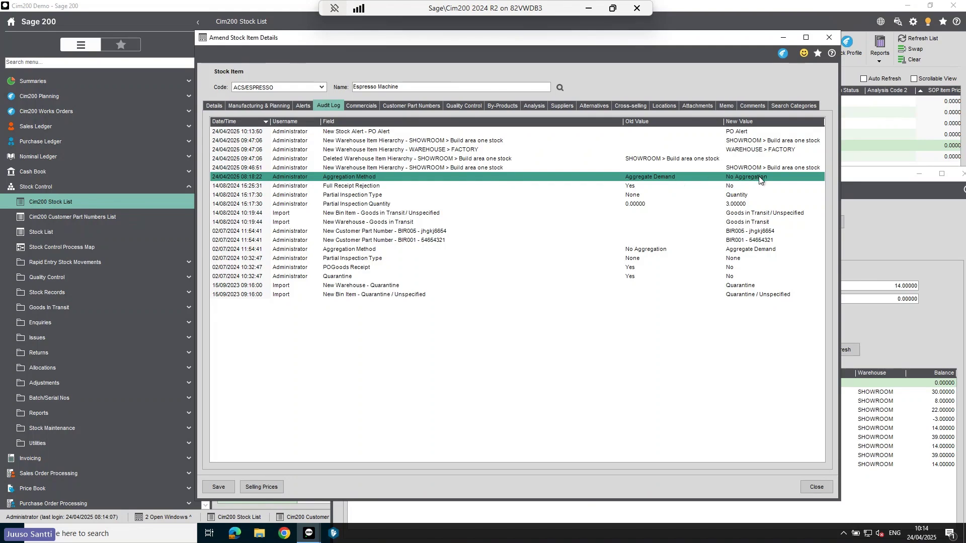
left_click(738, 188)
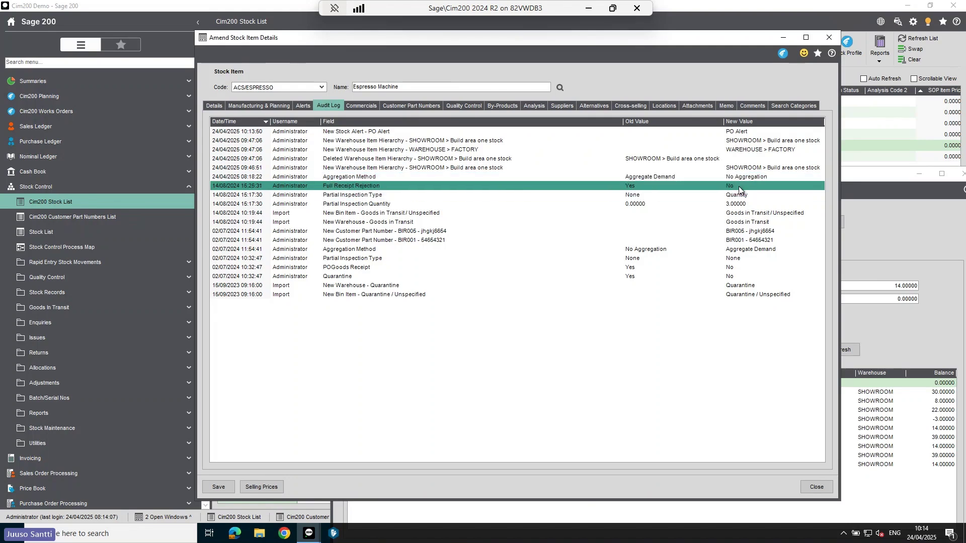
left_click(741, 197)
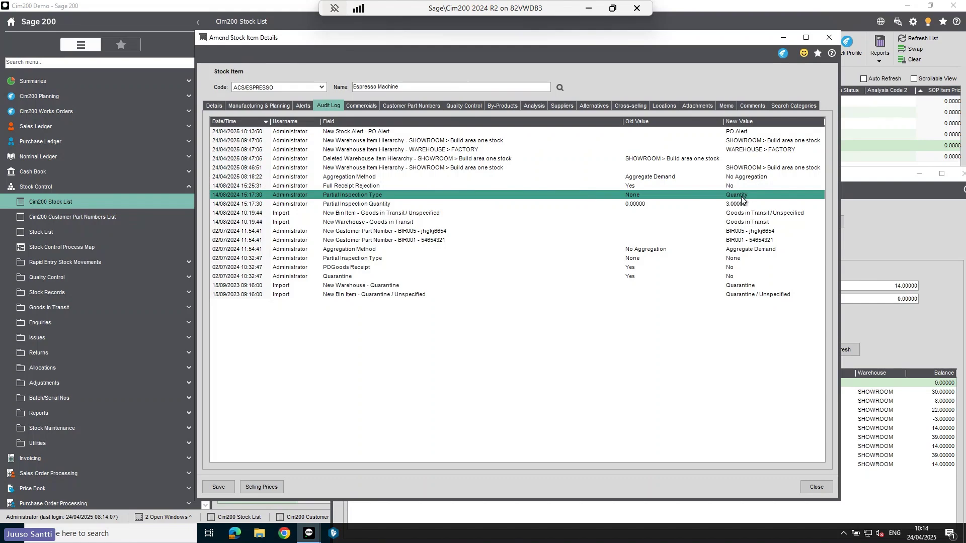
left_click(743, 204)
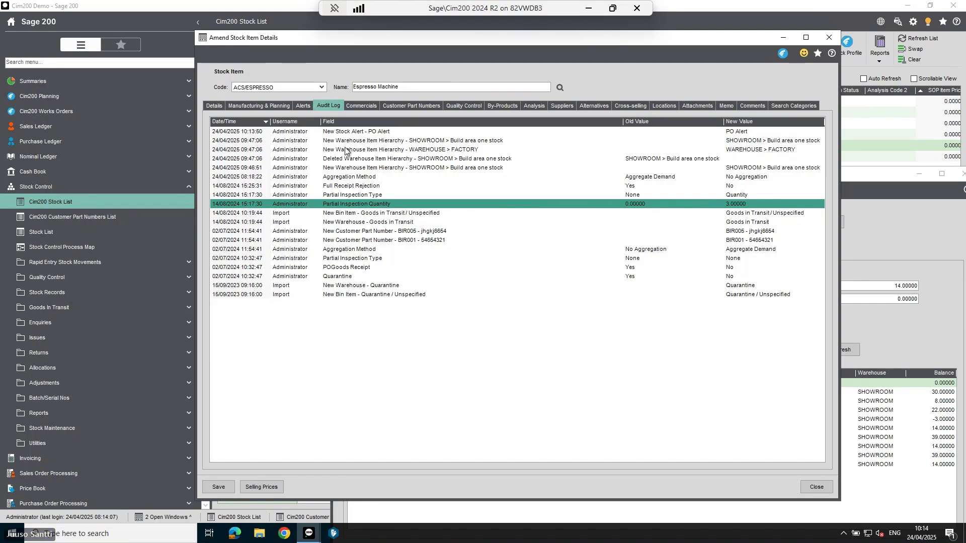
Step: Review the item's commercial figures and cost price history, along with its customer part numbers
left_click(360, 105)
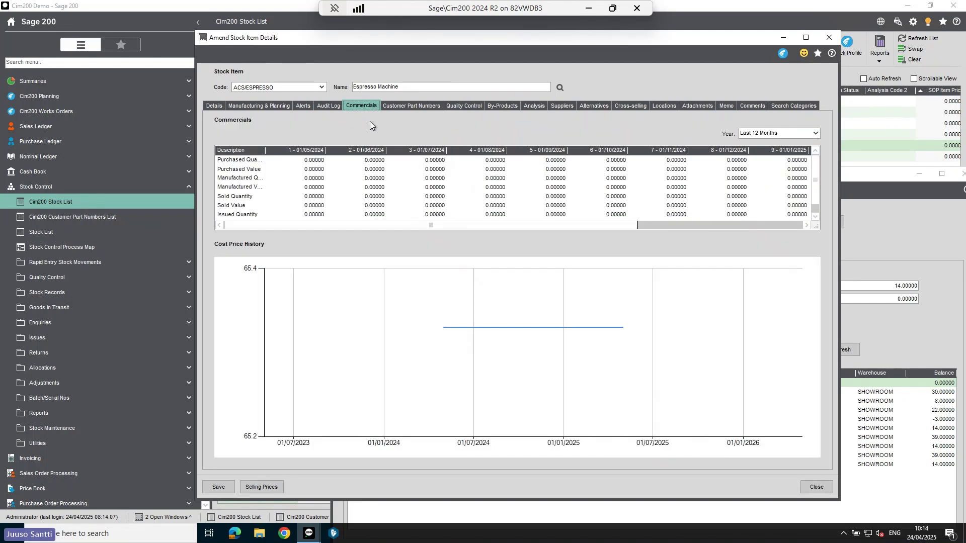
left_click(406, 105)
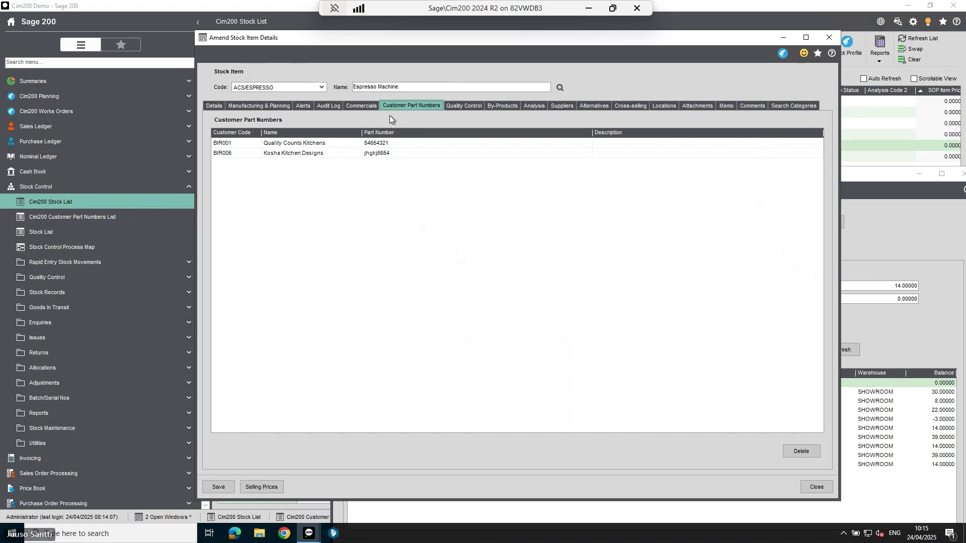
Step: Enable quarantine in the item's quality control settings, trying the Percentage and Quantity partial inspection types before setting the type back to None
left_click(466, 104)
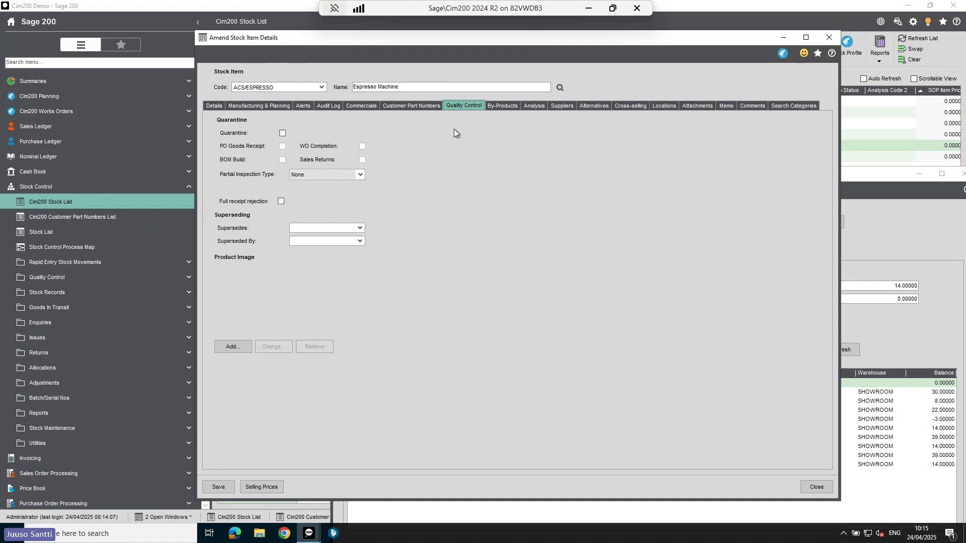
left_click(282, 134)
left_click(360, 175)
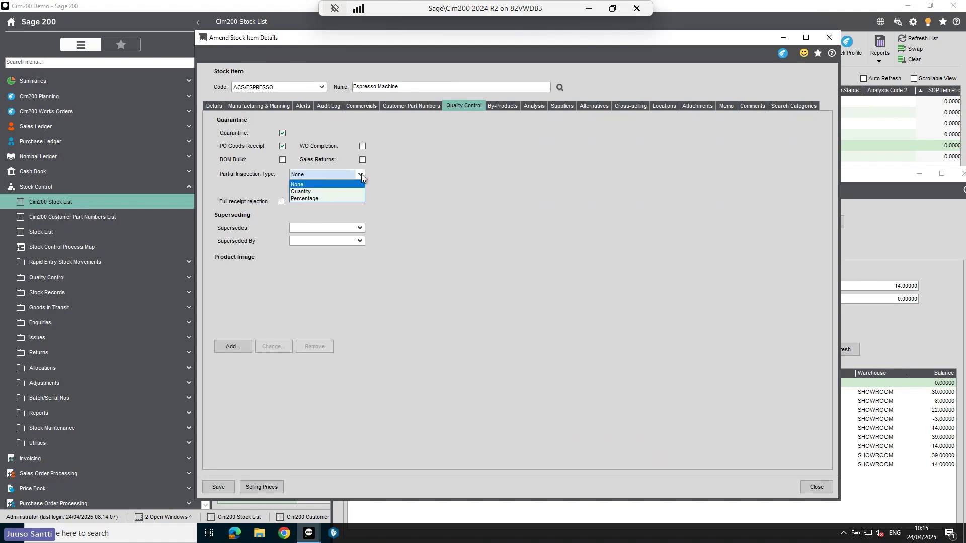
left_click(332, 198)
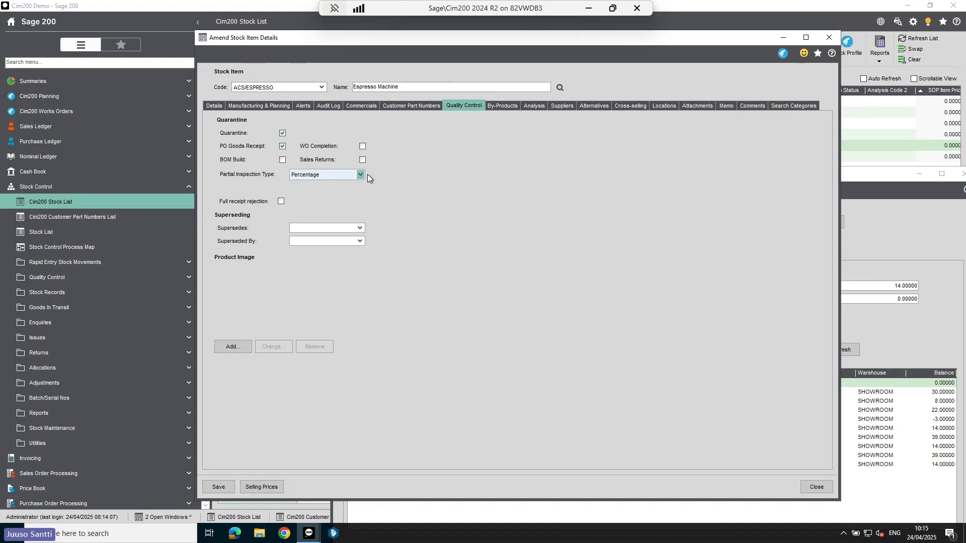
left_click(358, 174)
left_click(327, 191)
left_click(357, 173)
left_click(324, 184)
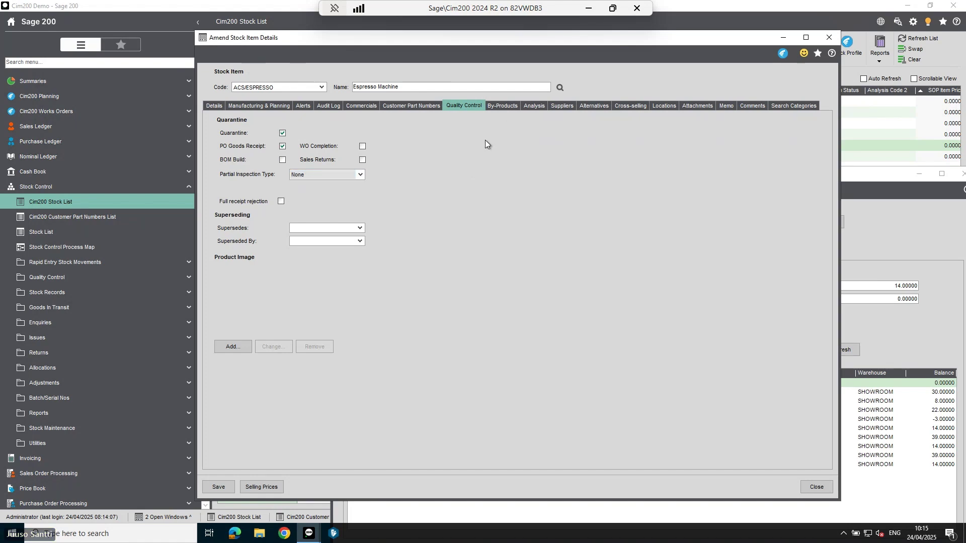
left_click(503, 106)
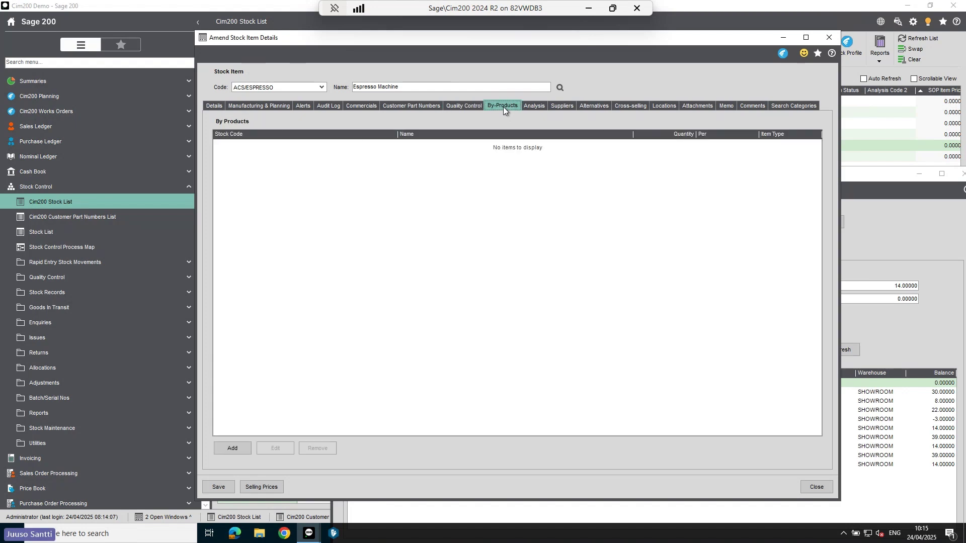
left_click(232, 448)
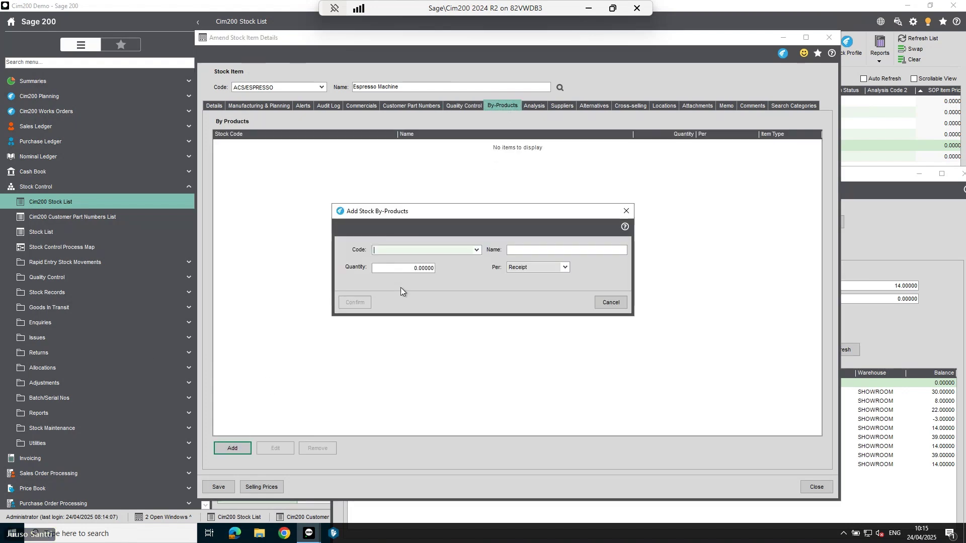
type("a")
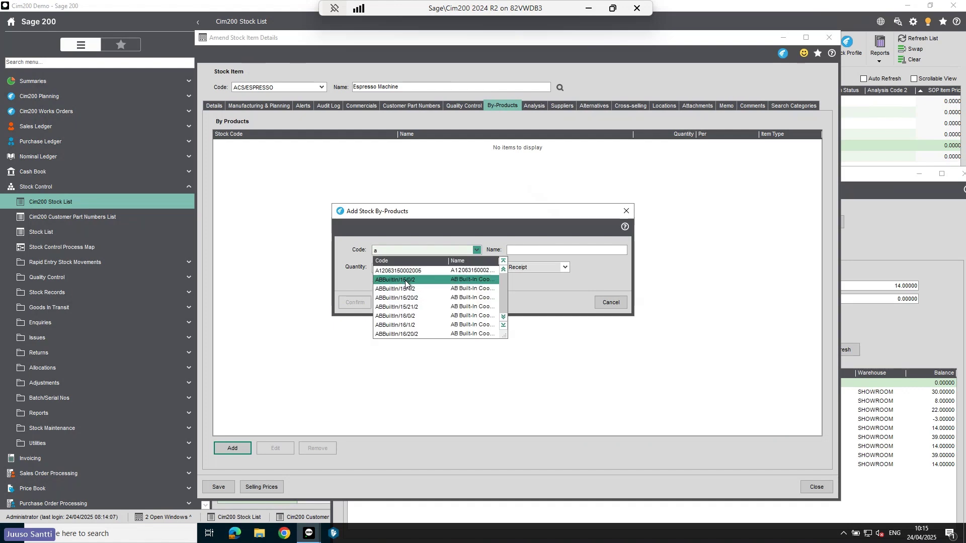
left_click(405, 271)
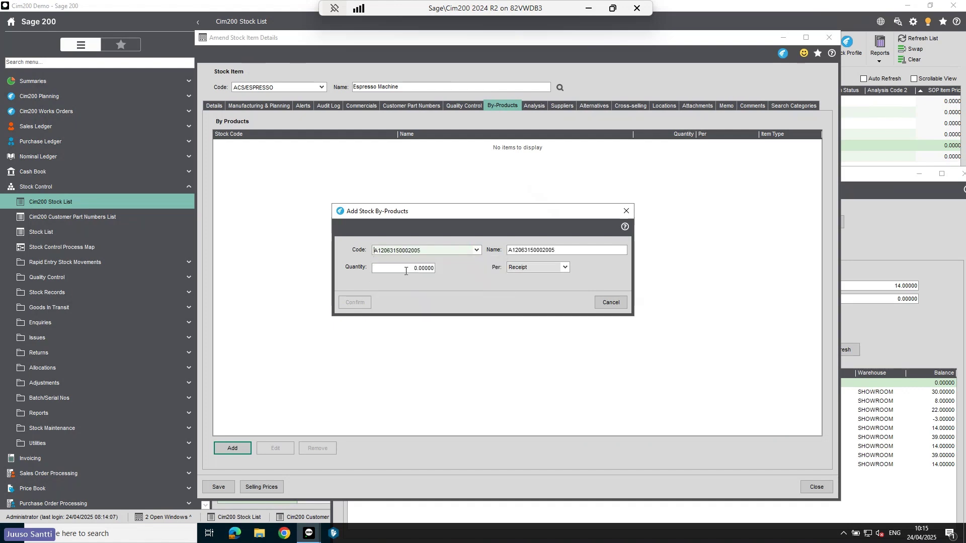
left_click(405, 270)
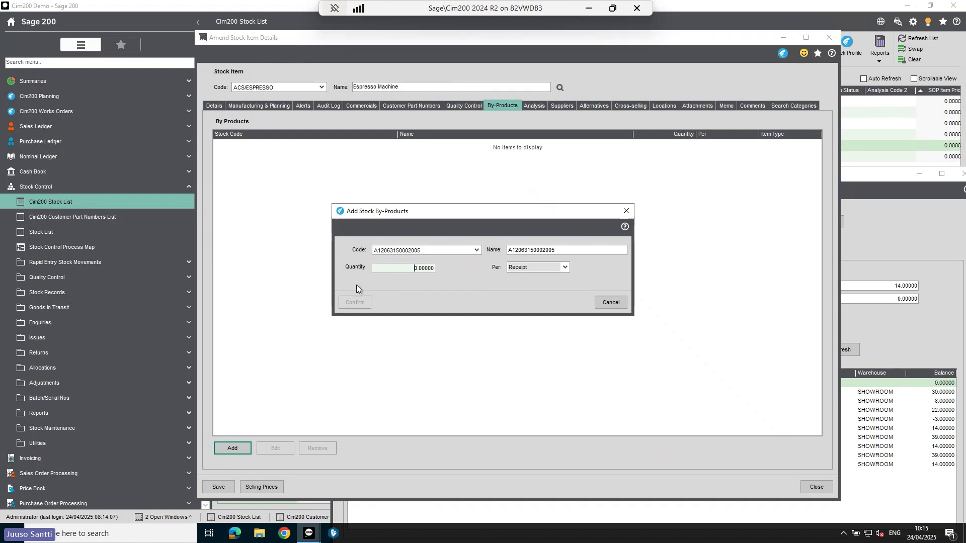
type("1")
left_click(528, 267)
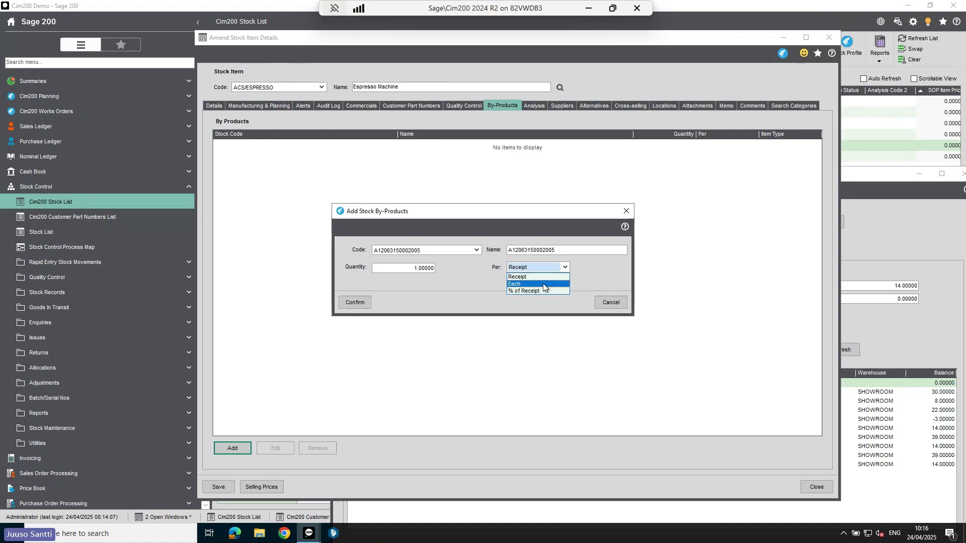
left_click(478, 288)
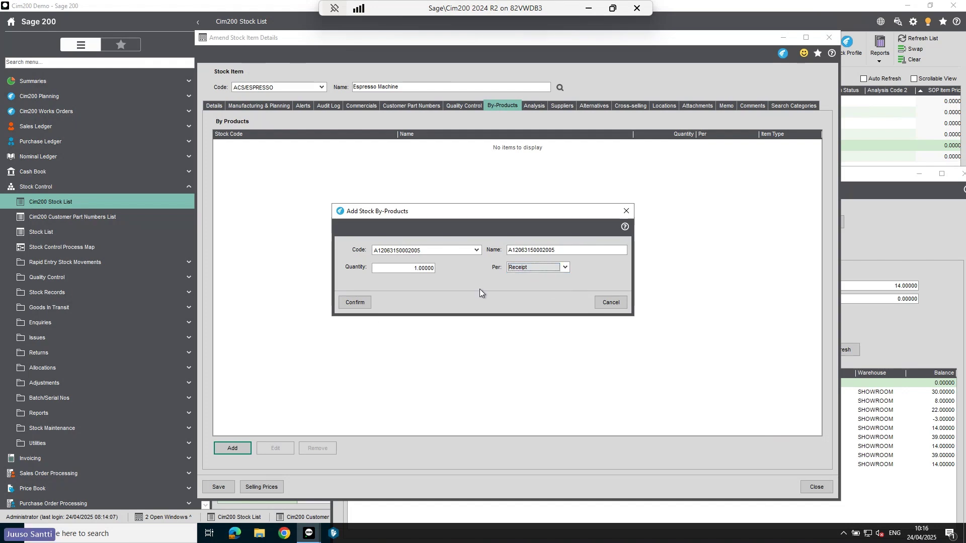
left_click(356, 302)
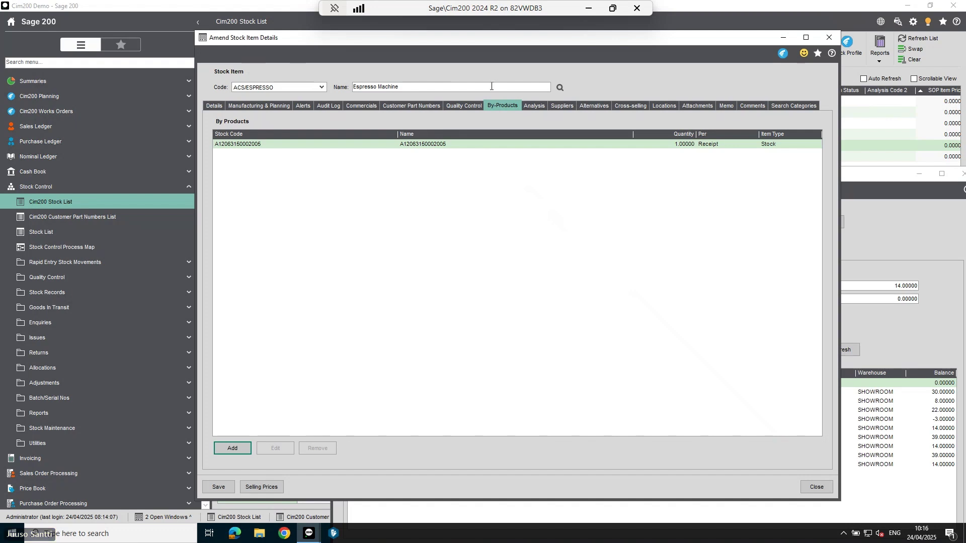
Step: Examine the item's suppliers and the supply details of Kopane Manufacturing, including its KgCO2e value and price breaks, without changing anything
left_click(566, 103)
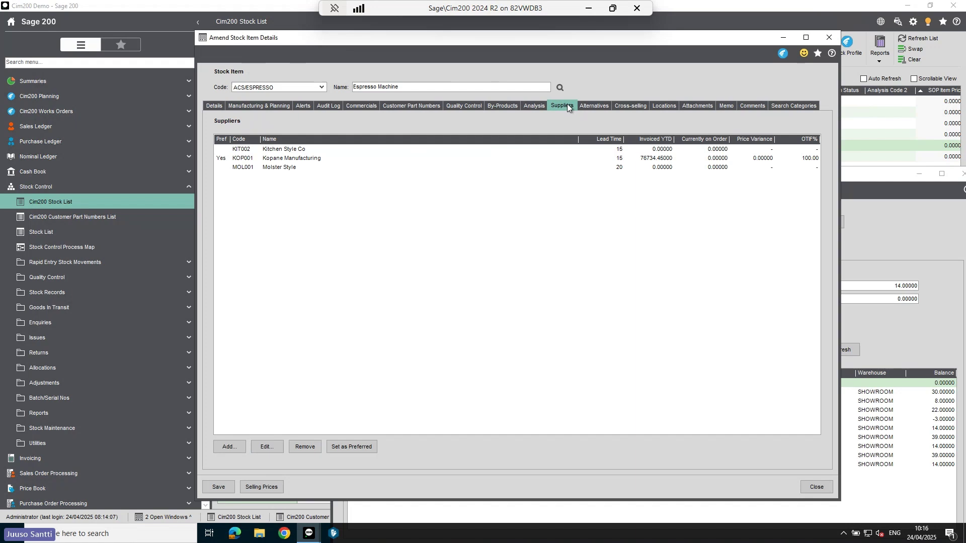
left_click(503, 158)
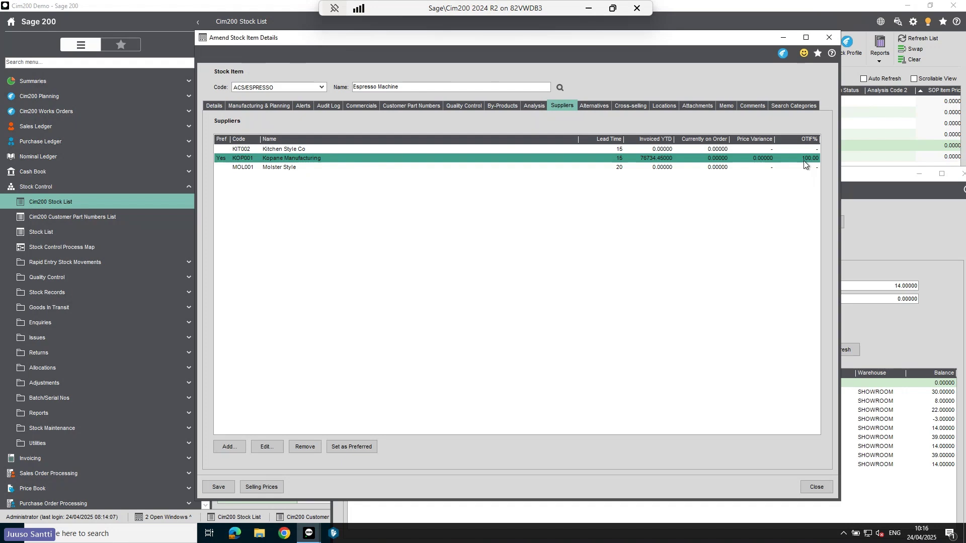
double_click(403, 158)
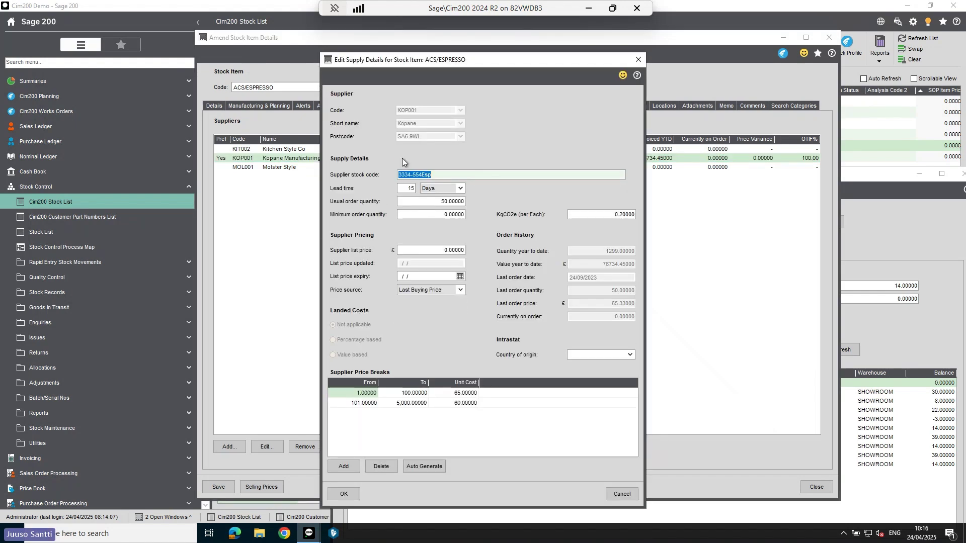
left_click(593, 214)
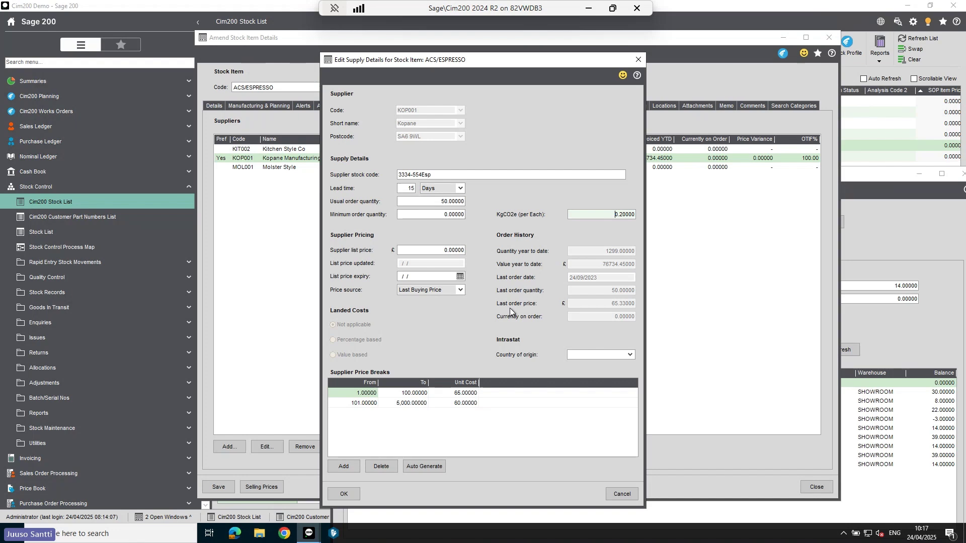
left_click(623, 495)
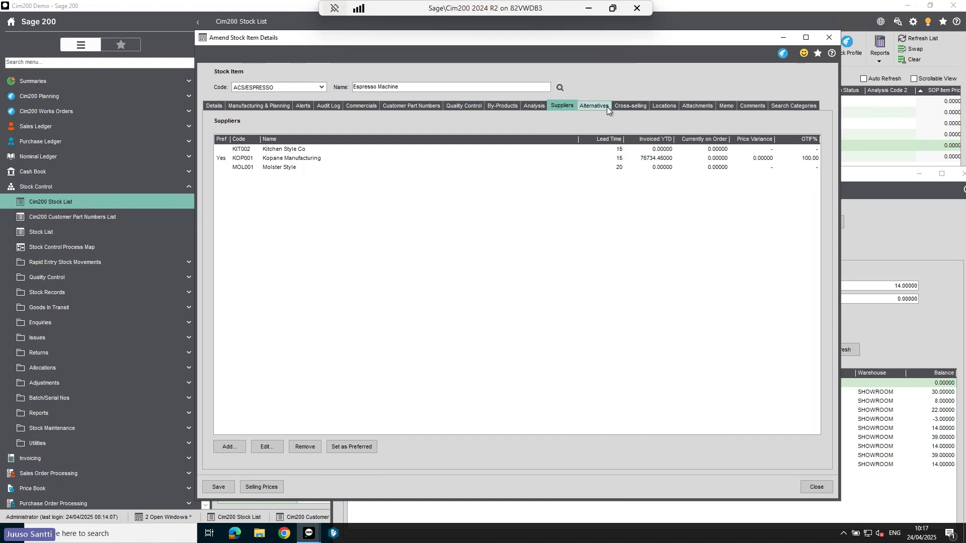
Step: Review the item's locations, checking the warehouse hierarchy and the bins at Goods in Transit and Quarantine
left_click(664, 105)
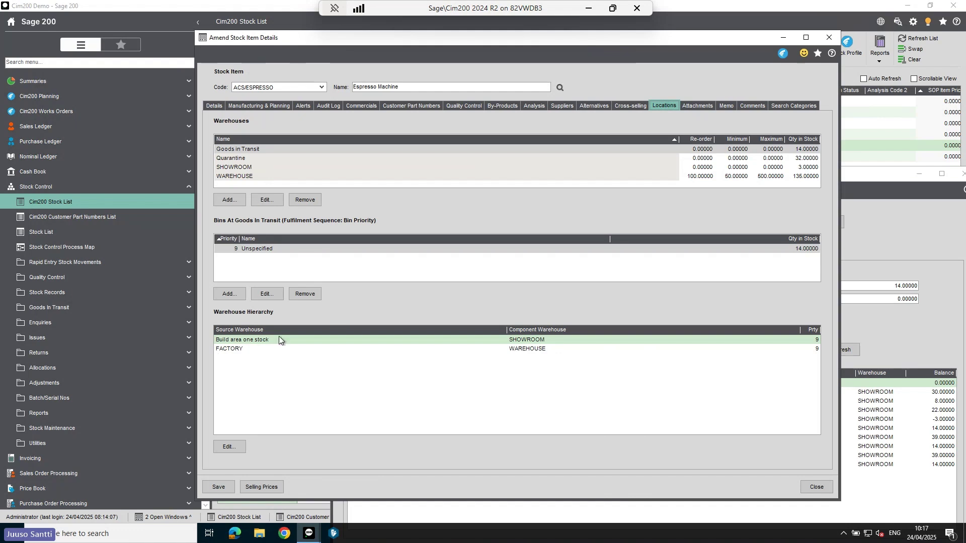
left_click(228, 350)
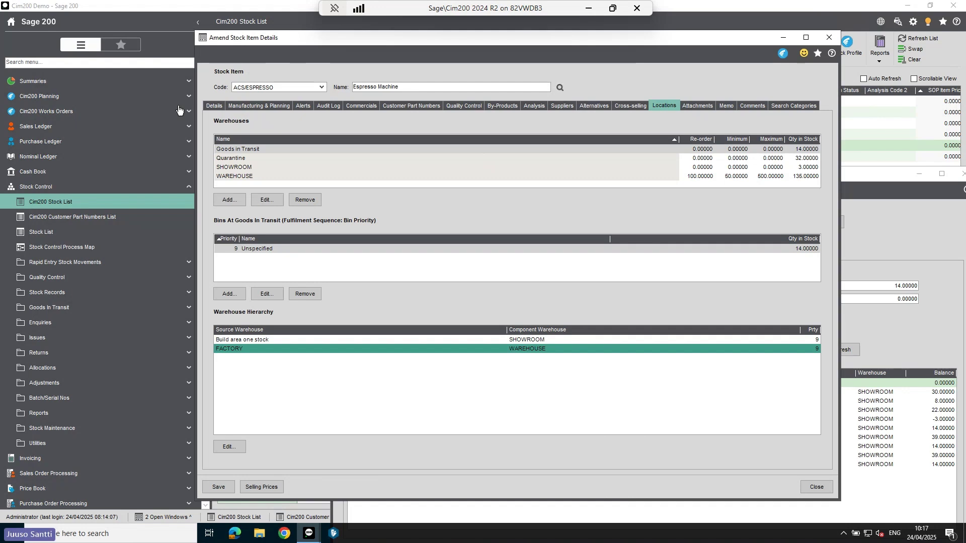
left_click(268, 149)
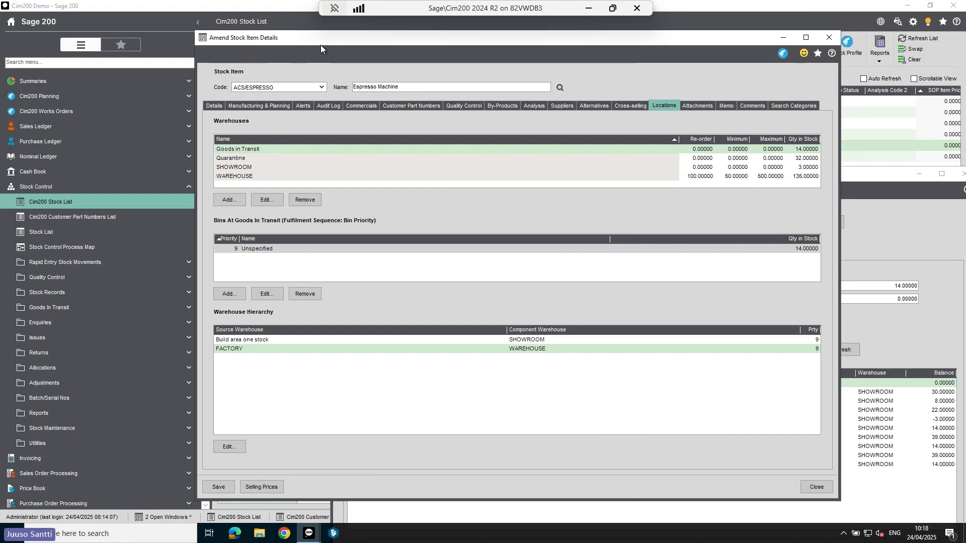
left_click(273, 158)
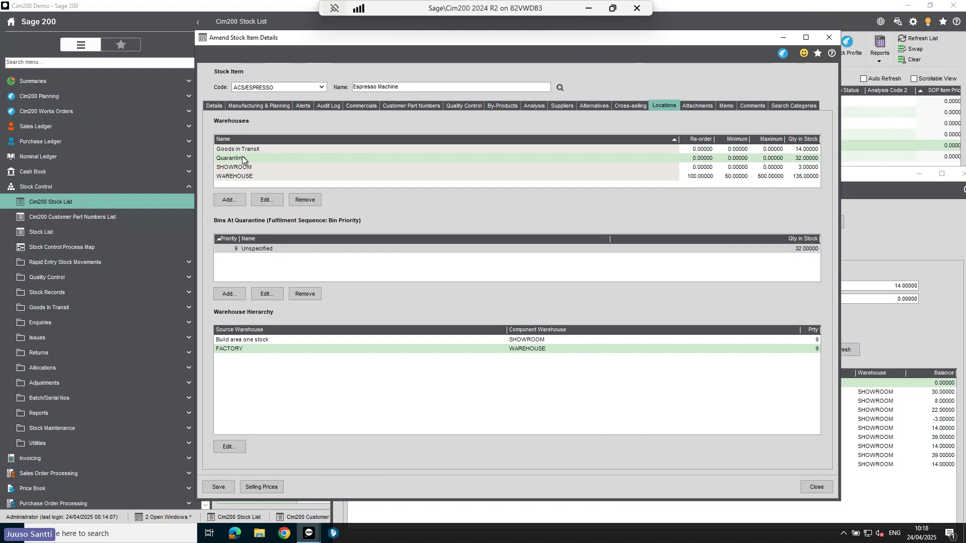
left_click(272, 149)
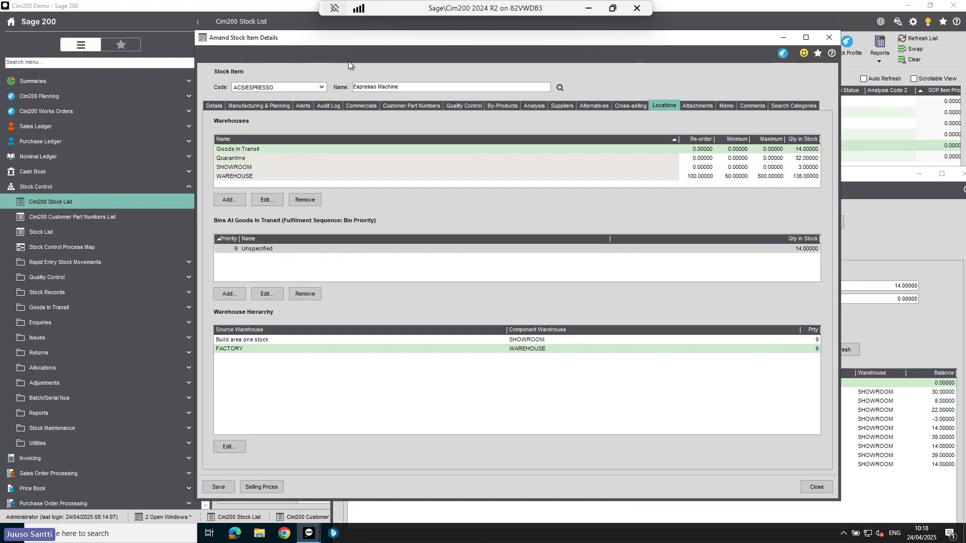
Step: Open a rapid entry stock transfer and set its default date to 29/04/2025
left_click_drag(367, 44, 516, 47)
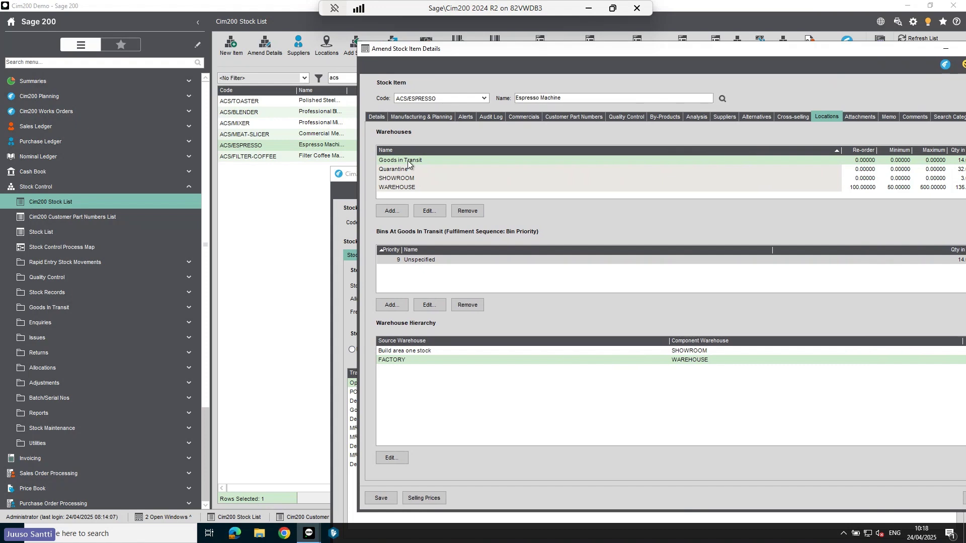
left_click(126, 266)
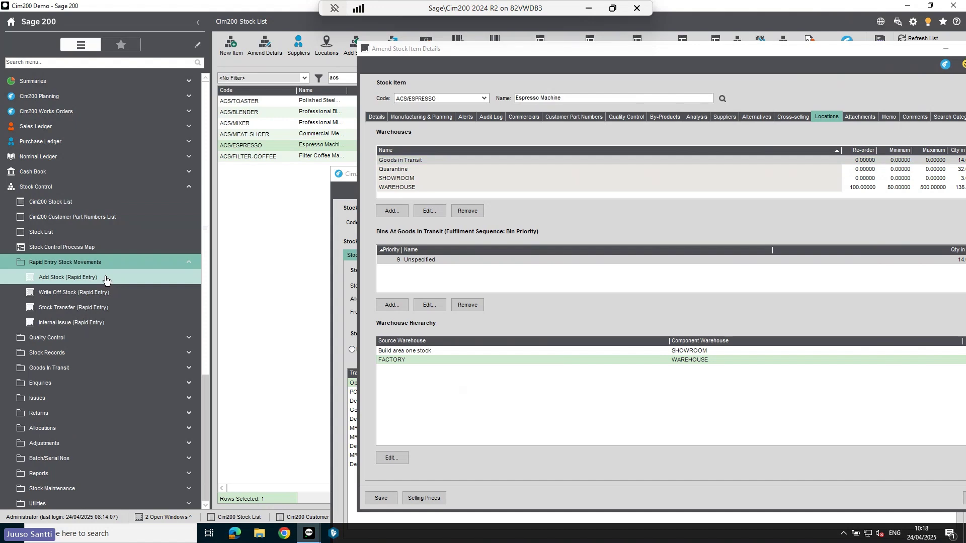
left_click(87, 308)
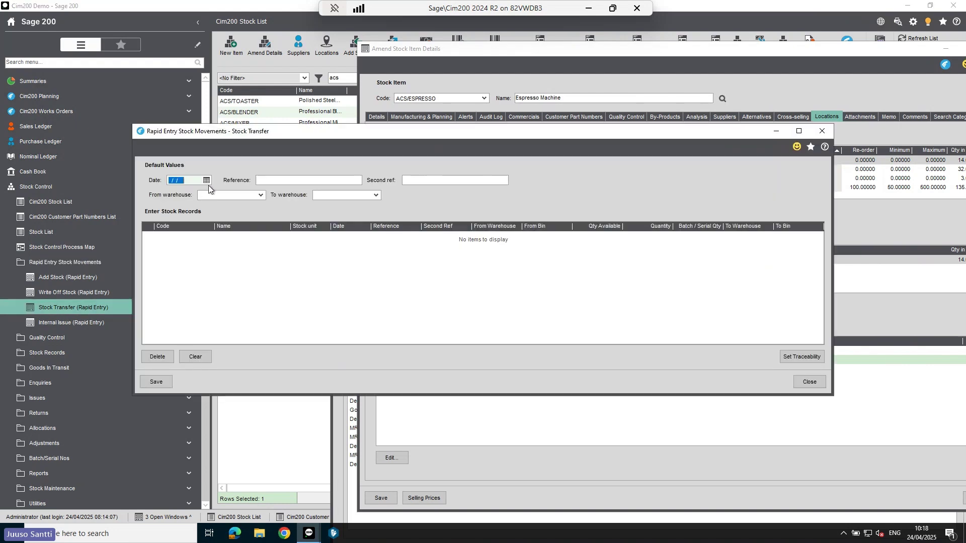
left_click(207, 180)
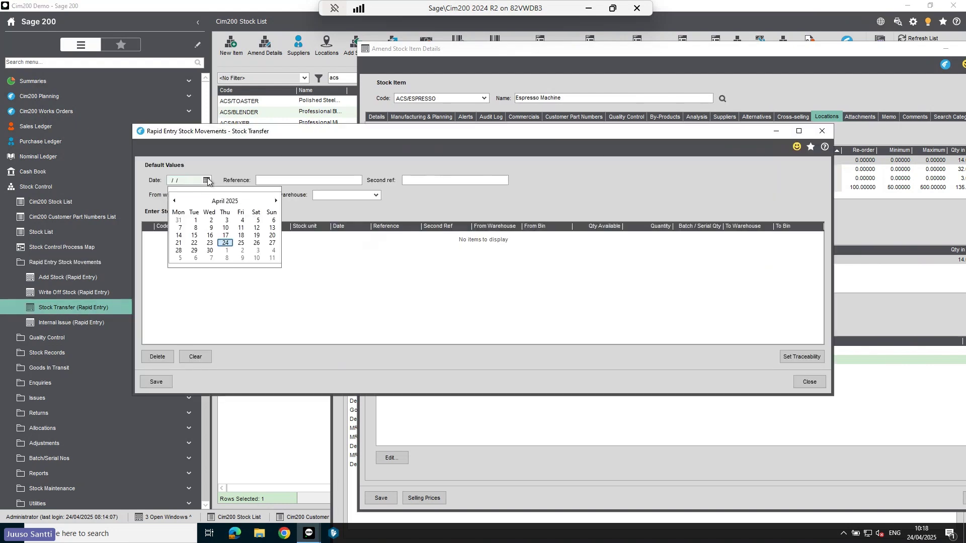
left_click(195, 251)
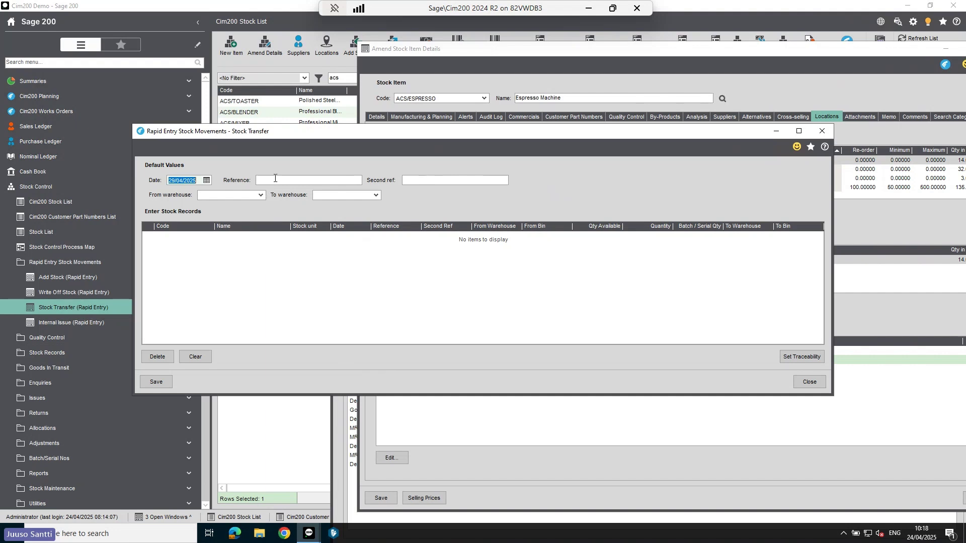
Step: Set the transfer's default reference to "Sent by DPD" and its source warehouse to WAREHOUSE
left_click(269, 180)
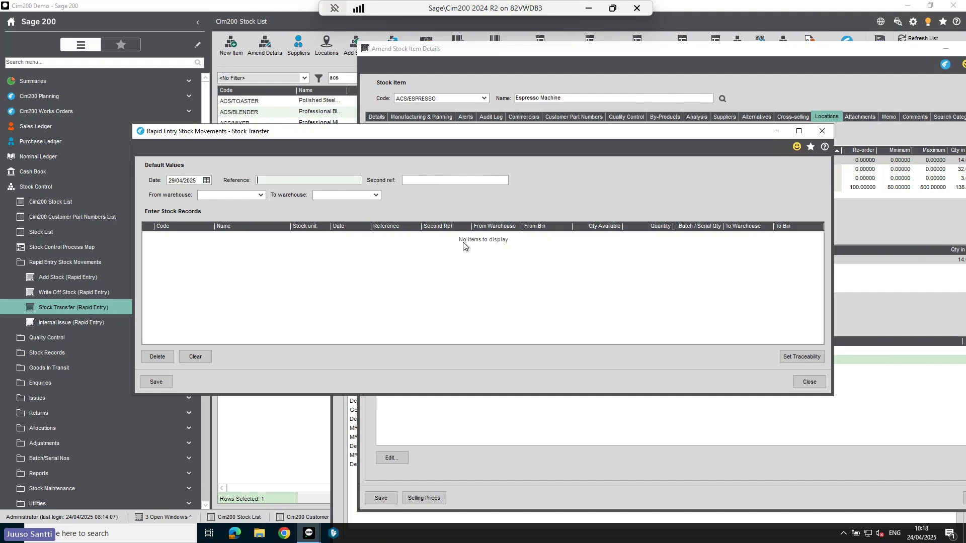
type("Sent")
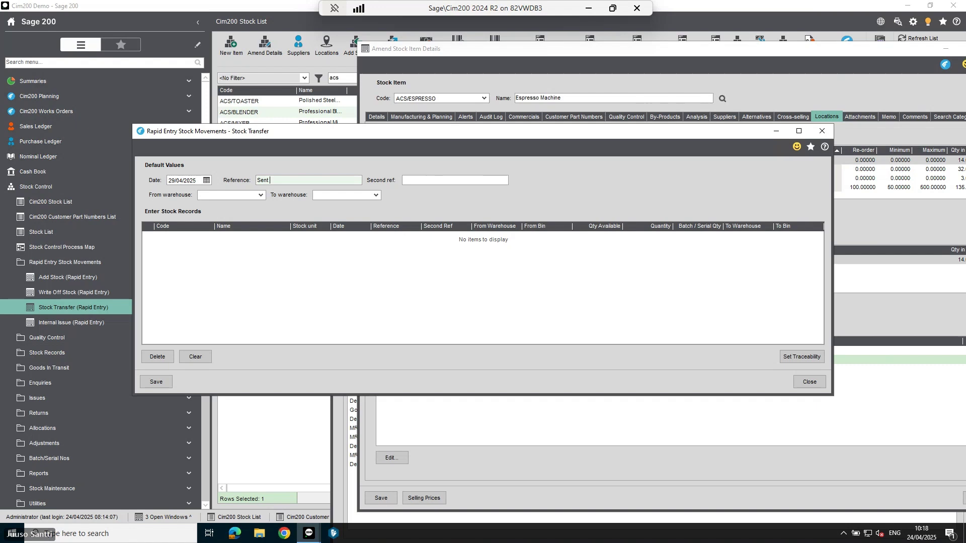
type(" by DPD")
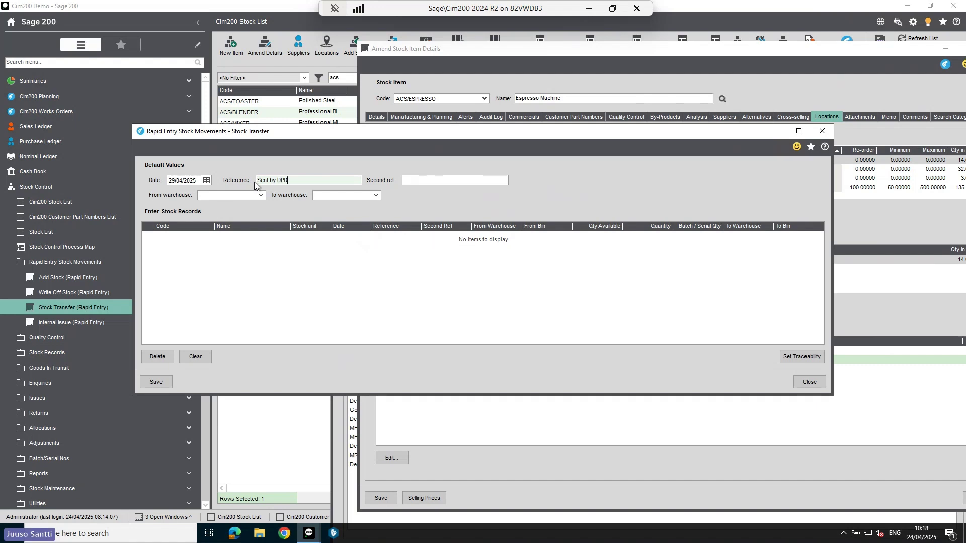
left_click(227, 195)
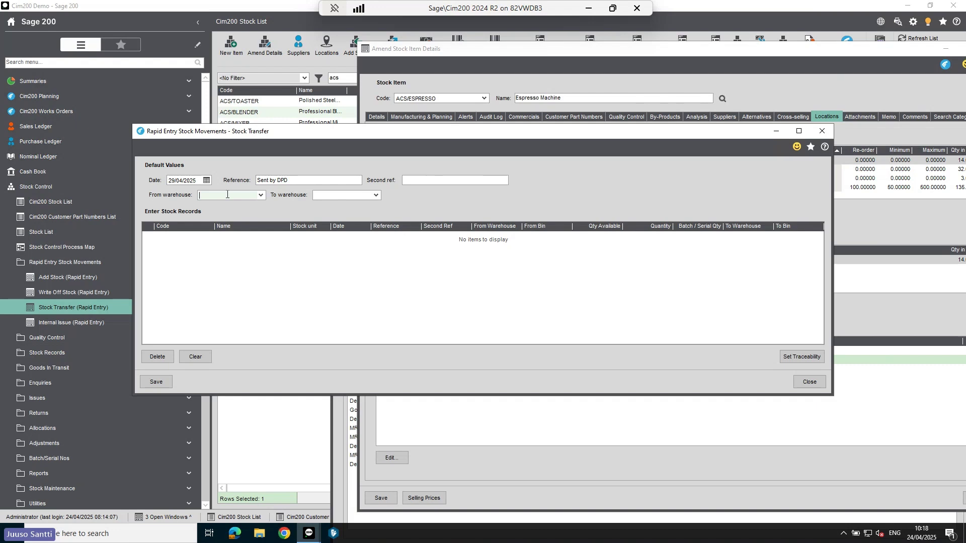
type("ware")
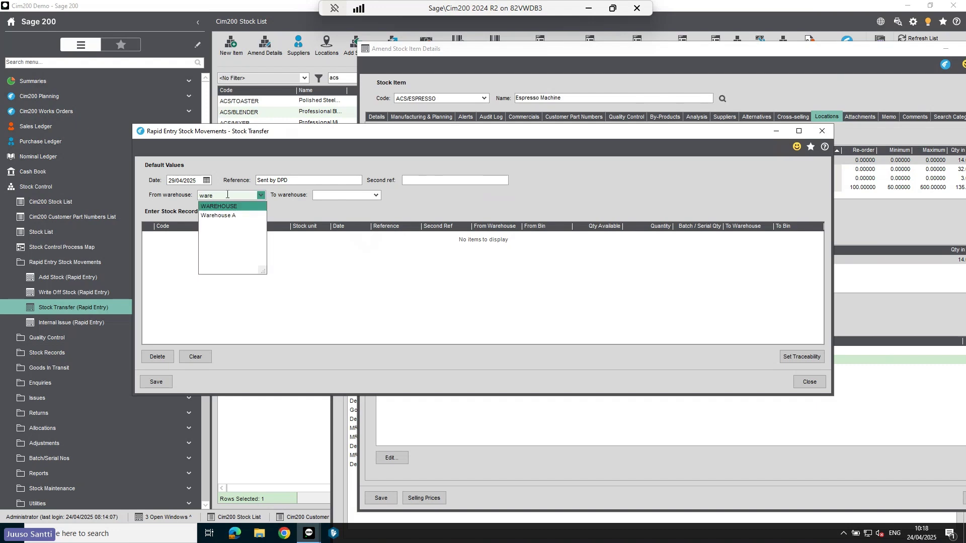
left_click(225, 207)
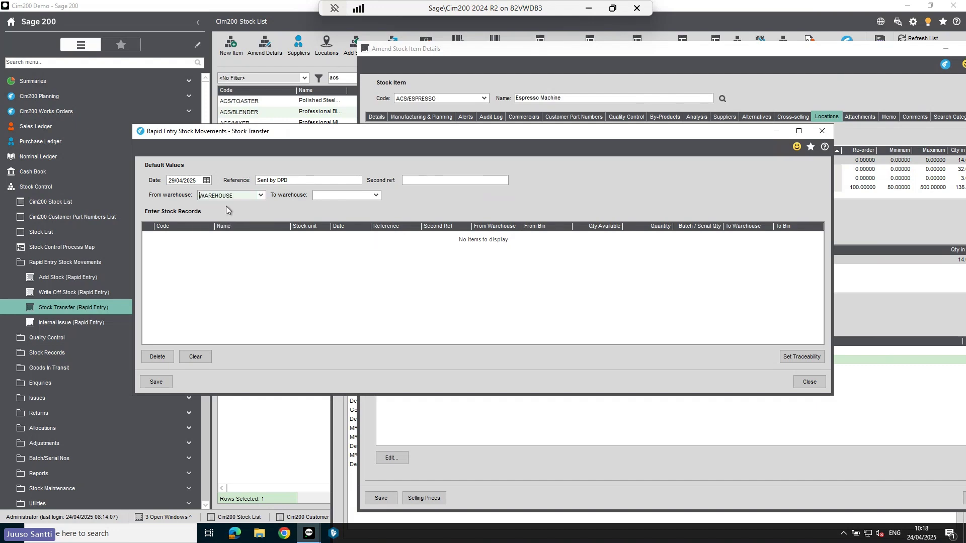
Step: Set the stock transfer's default destination warehouse to SHOWROOM
left_click(342, 199)
type("show")
key("Tab")
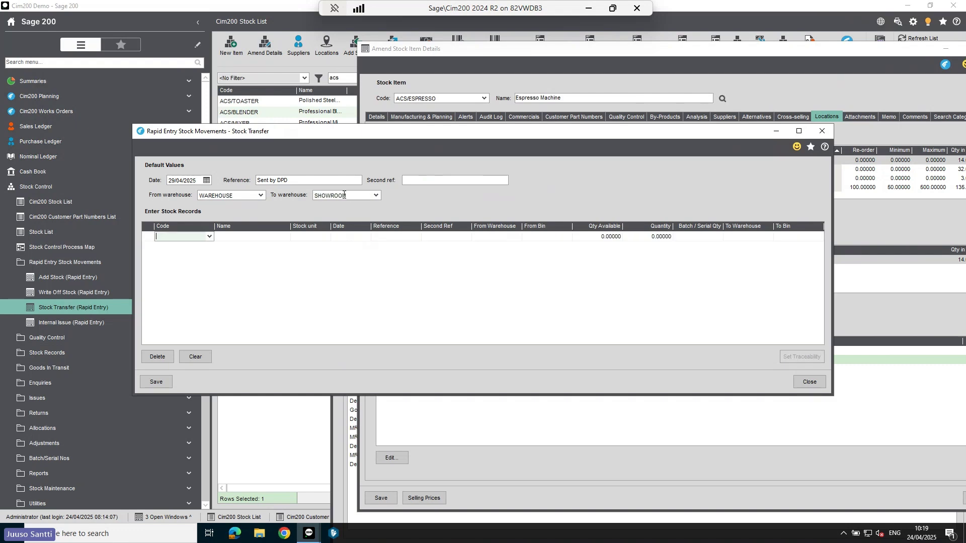
Step: Add ACS/ESPRESSO as the first transfer line with a quantity of 10, leaving its second reference blank
type("acs")
key("Down")
key("Return")
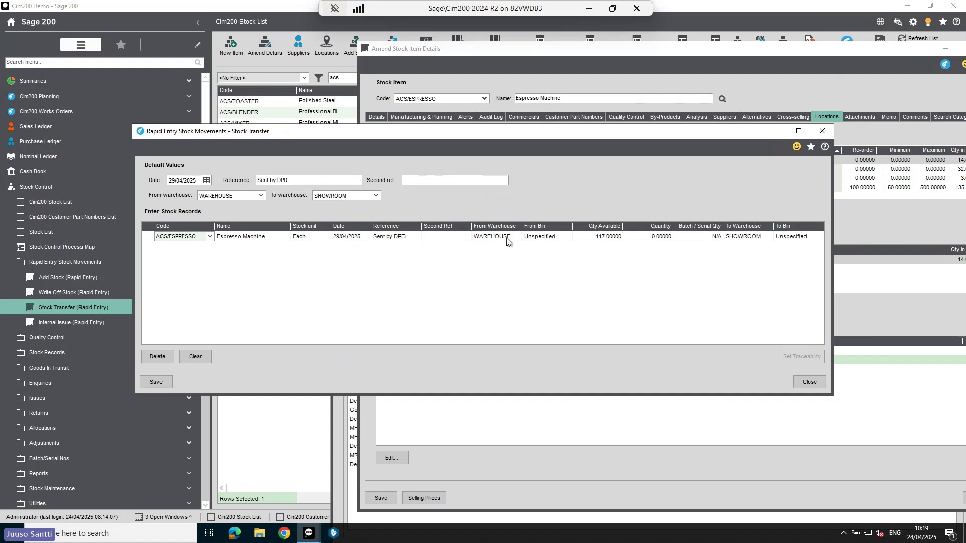
left_click(443, 238)
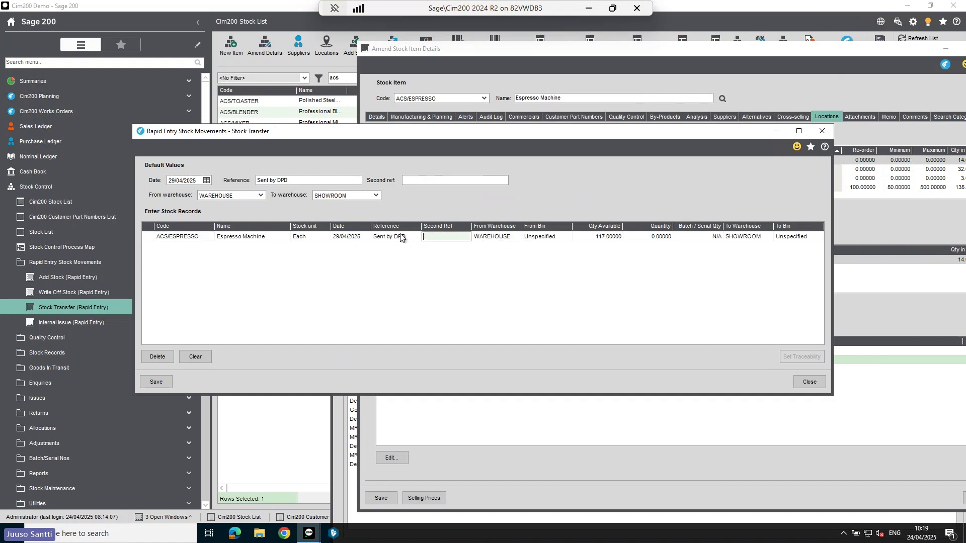
left_click(401, 237)
left_click(436, 240)
left_click(654, 237)
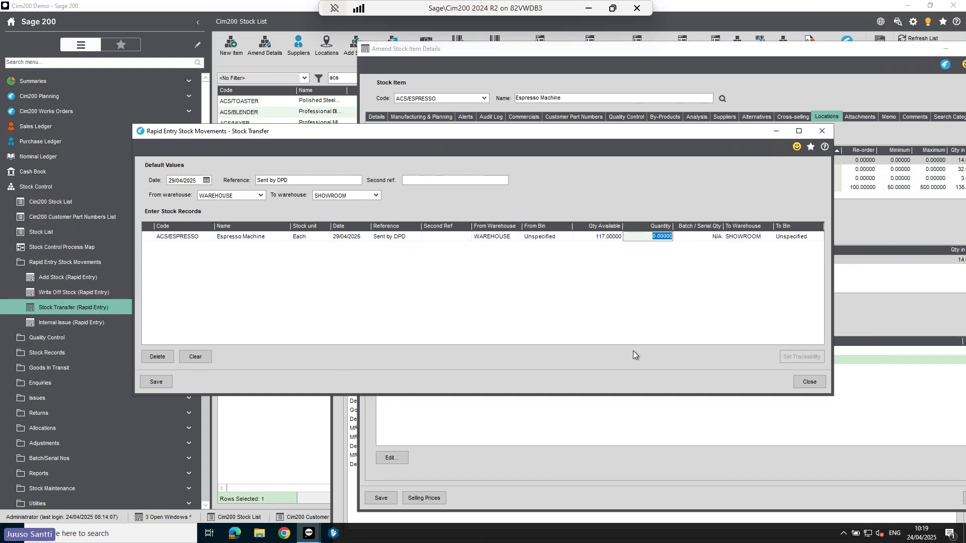
type("10")
Step: Add ACS/BLENDER as the second transfer line with a quantity of 13
left_click(201, 247)
type("acs")
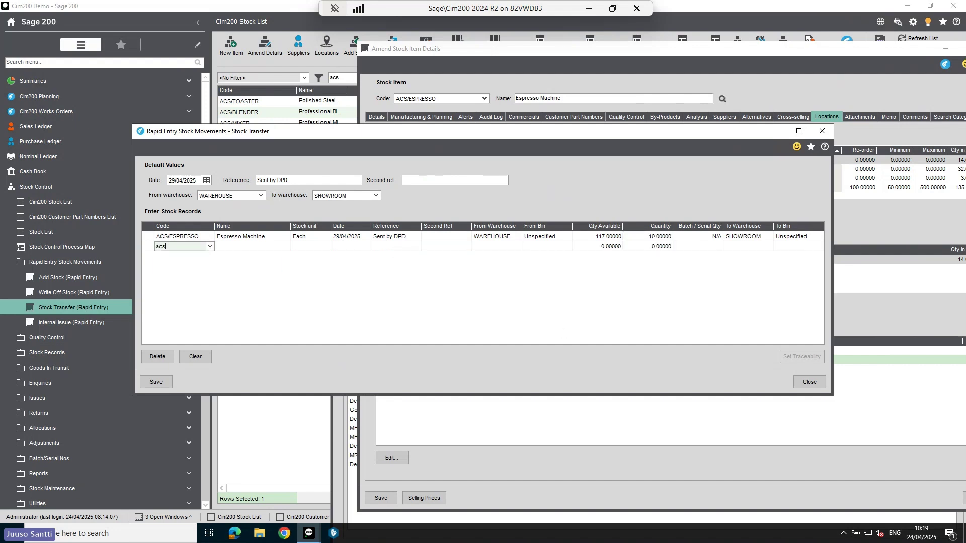
key("Tab")
key("Tab")
key("Tab")
key("Tab")
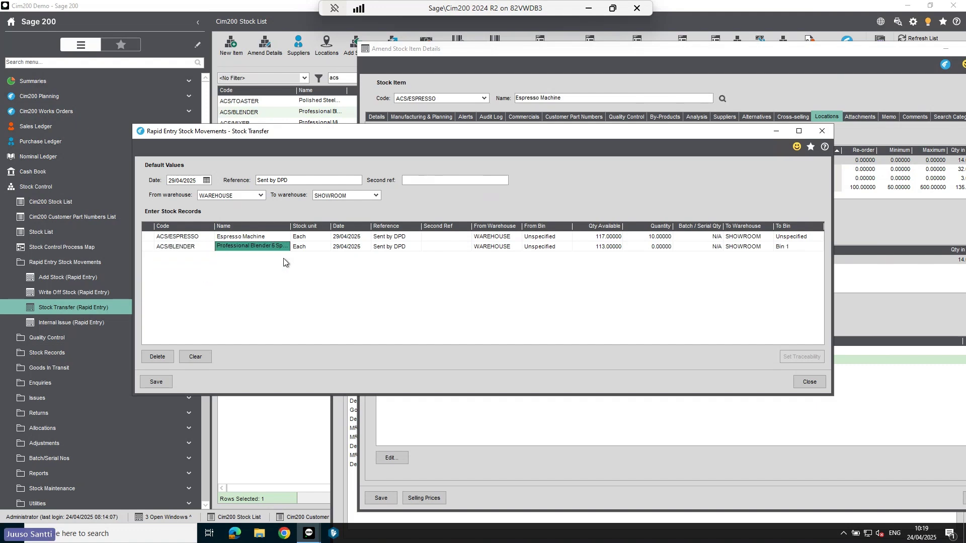
key("Tab")
key("Tab")
key("Tab")
key("Tab")
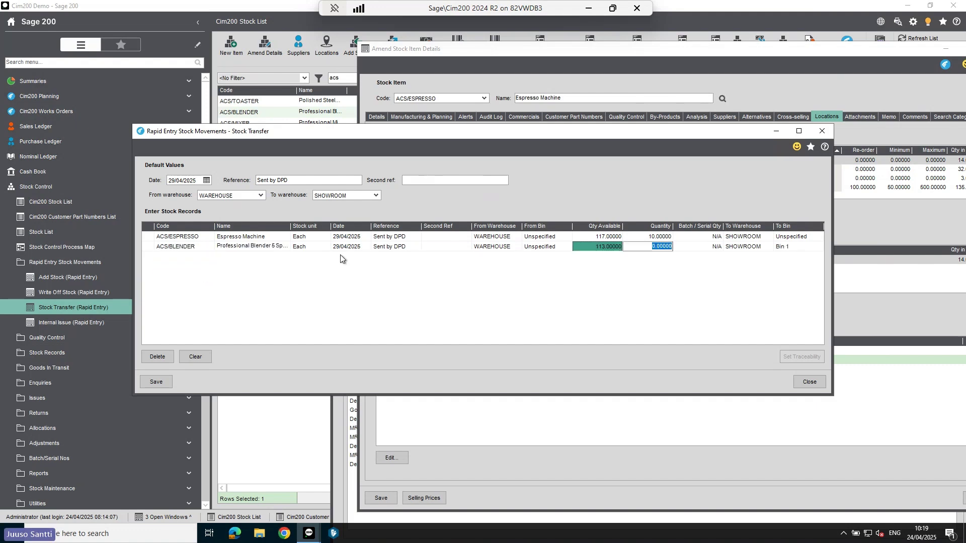
type("13")
key("Tab")
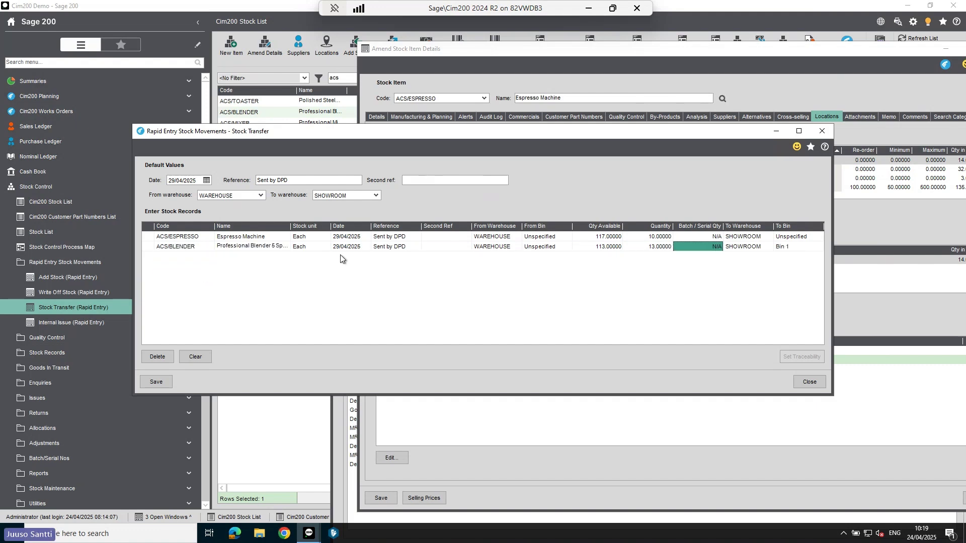
Step: Add ACS/MEAT-SLICER as the third transfer line with a quantity of 15
left_click(202, 260)
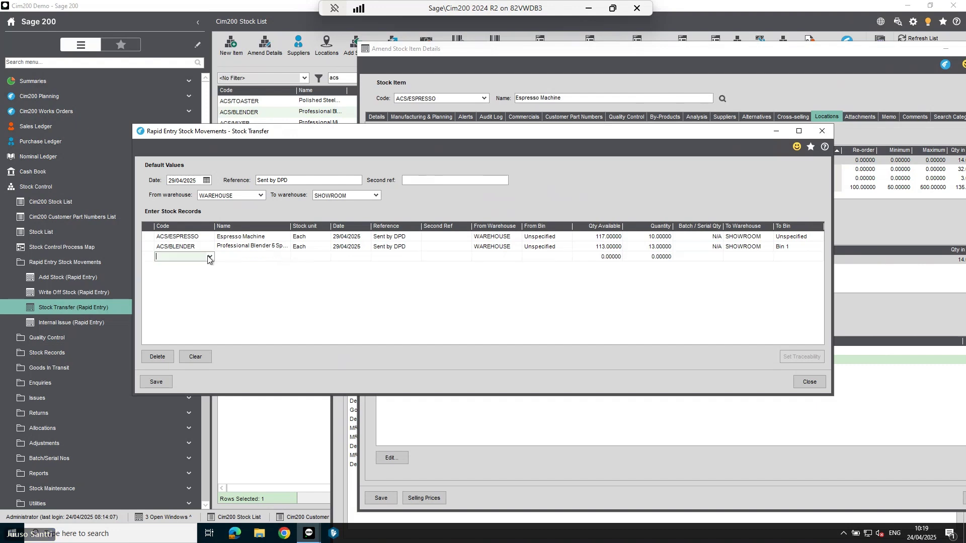
left_click(209, 258)
left_click(192, 259)
type("acs")
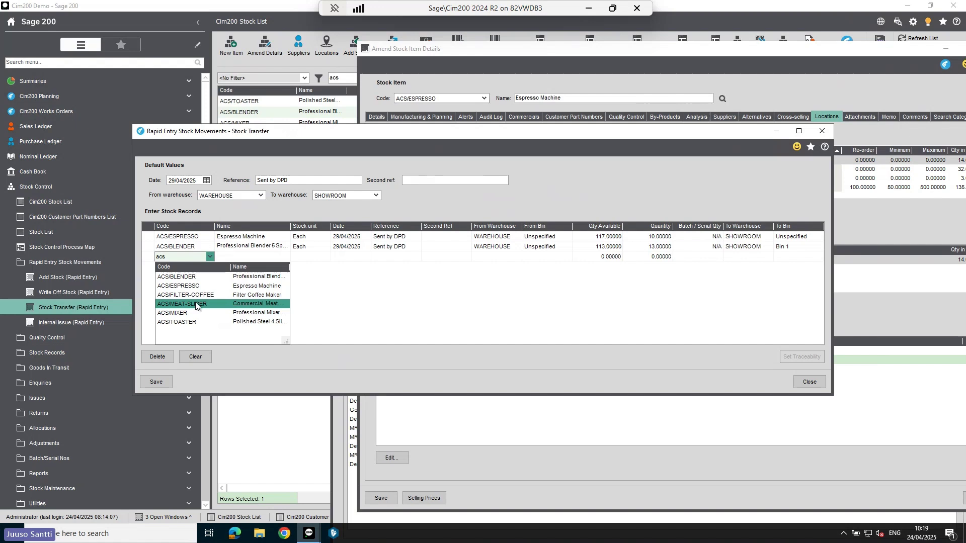
left_click(195, 303)
key("Tab")
key("Tab")
key("Tab")
key("Tab")
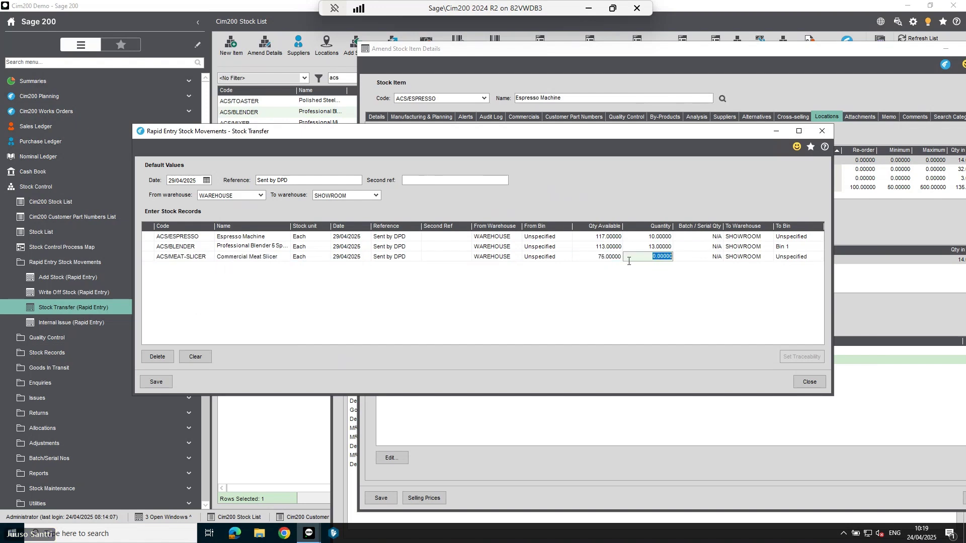
type("15")
key("Tab")
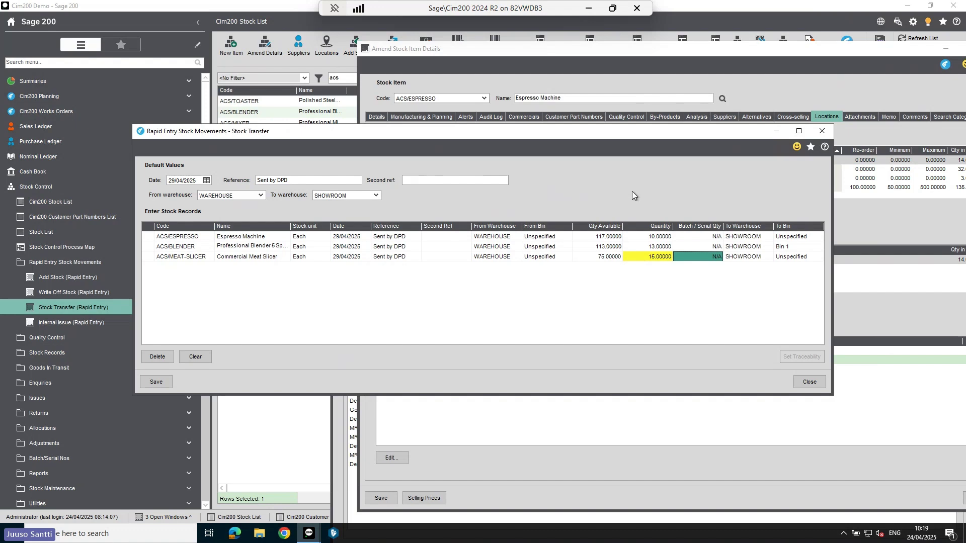
Step: Save the stock transfer and produce the report of the processed transactions, closing its preview after checking it
left_click(156, 382)
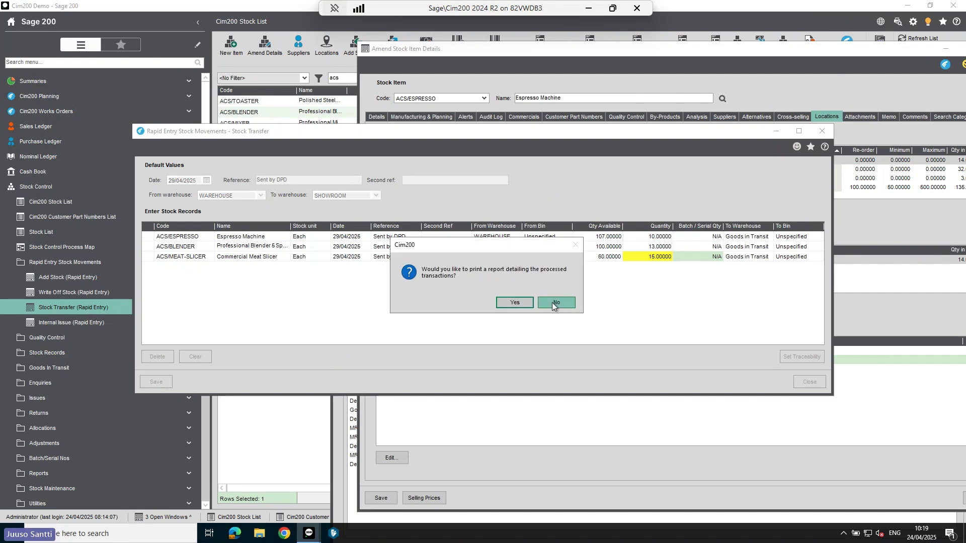
left_click(518, 303)
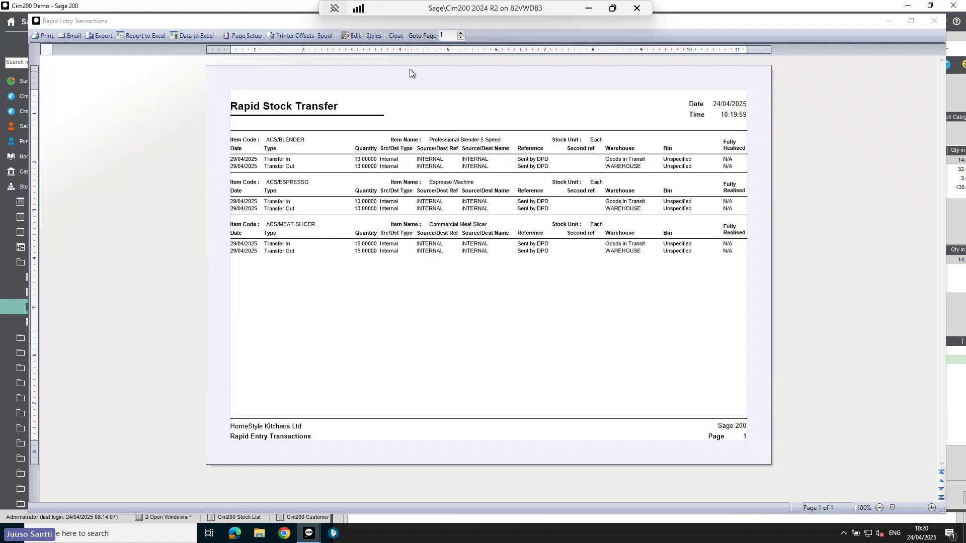
left_click(396, 36)
Step: Open the Goods In Transit check-in and set the receiving warehouse to SHOWROOM
mouse_move(500, 56)
left_mouse_down()
mouse_move(439, 45)
mouse_move(518, 49)
left_mouse_up()
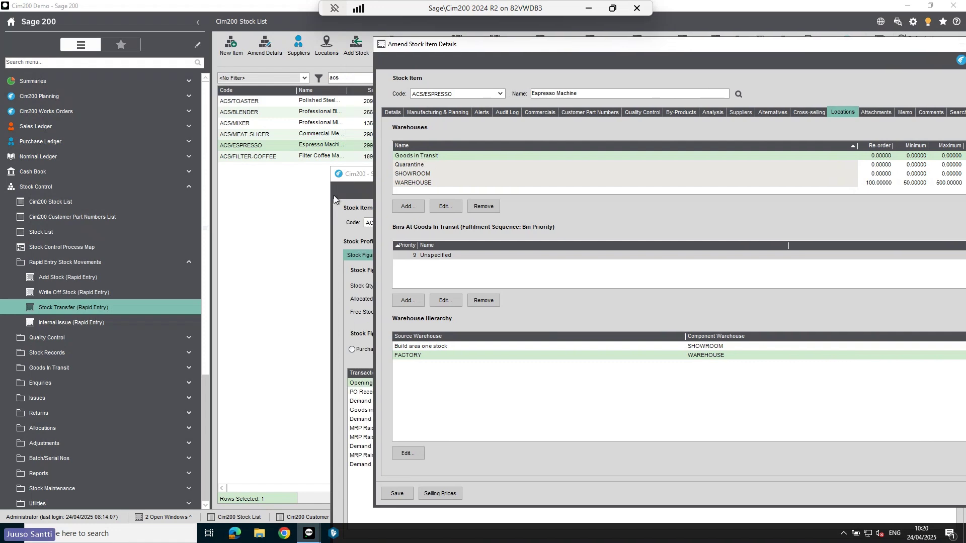
left_click(105, 267)
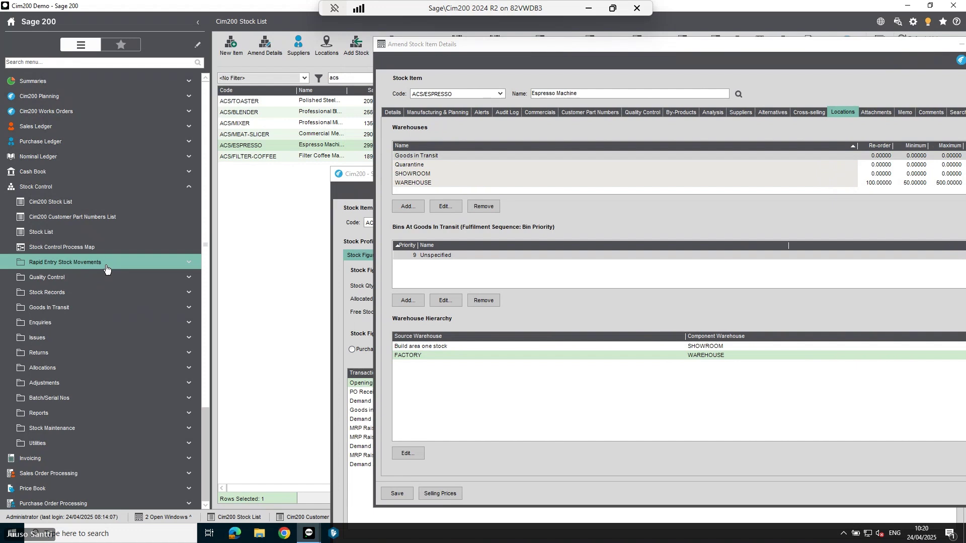
left_click(97, 309)
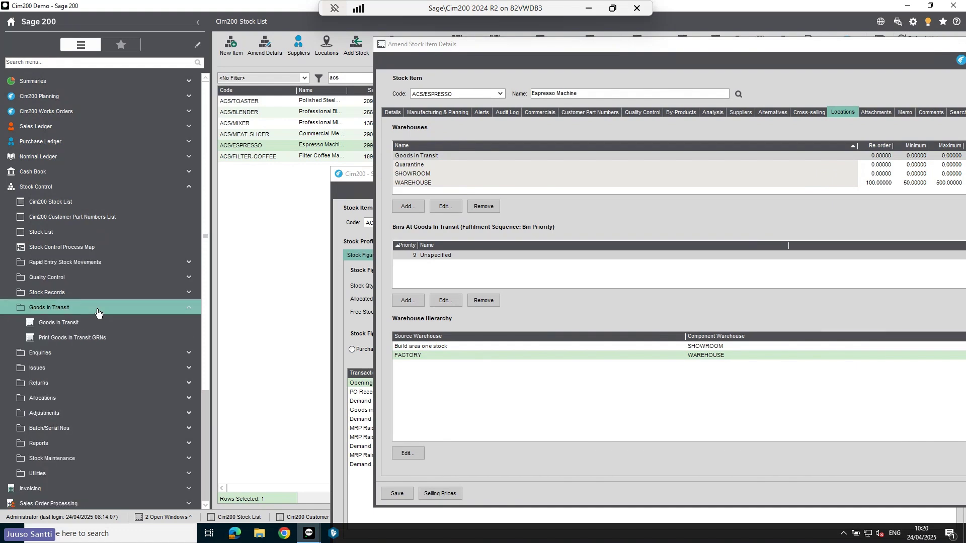
left_click(71, 322)
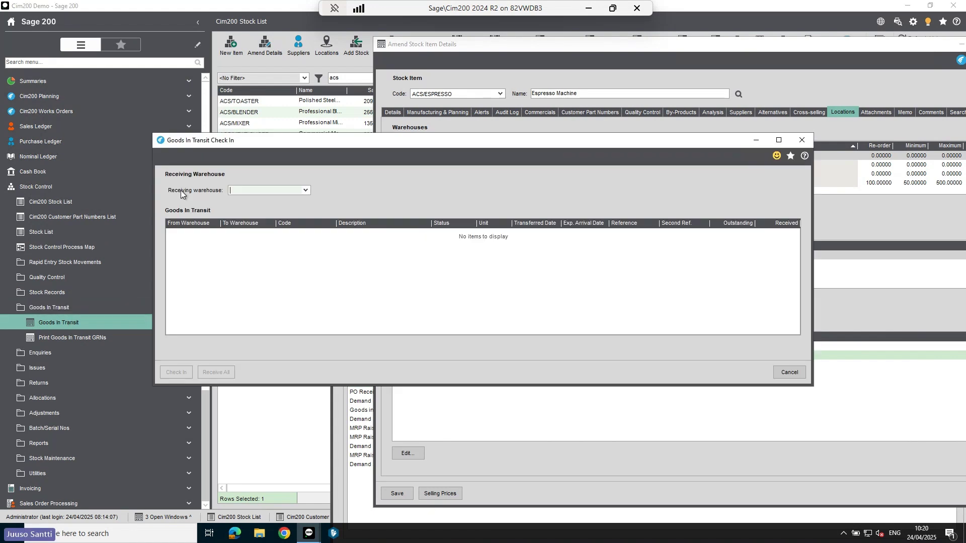
left_click(305, 189)
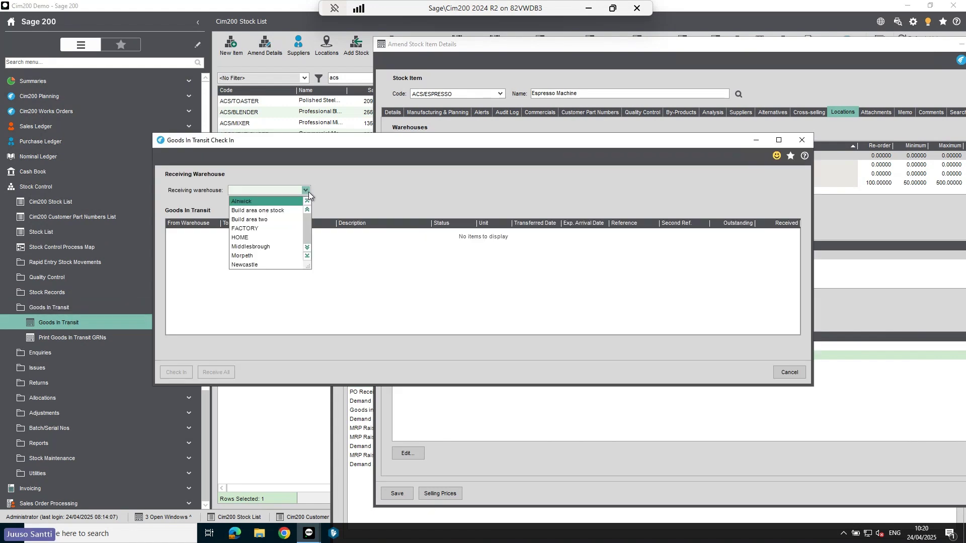
scroll(257, 262, "down", 3)
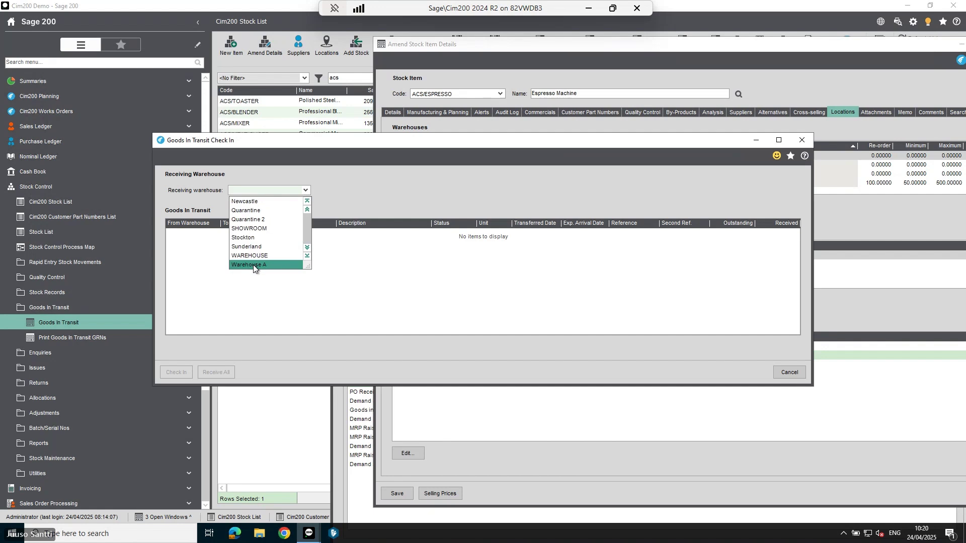
left_click(253, 233)
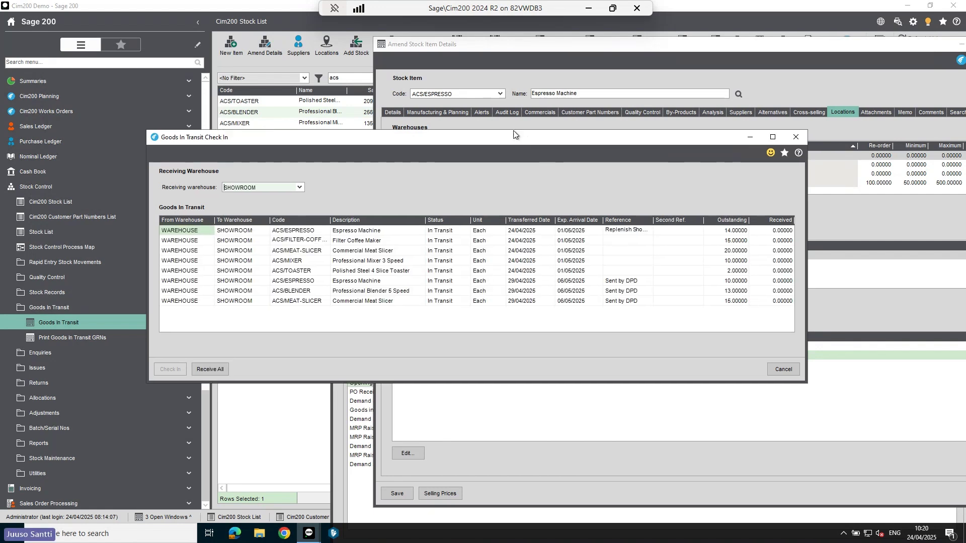
Step: Review the transferred and expected arrival dates of the goods in transit to SHOWROOM
left_click_drag(526, 140, 455, 76)
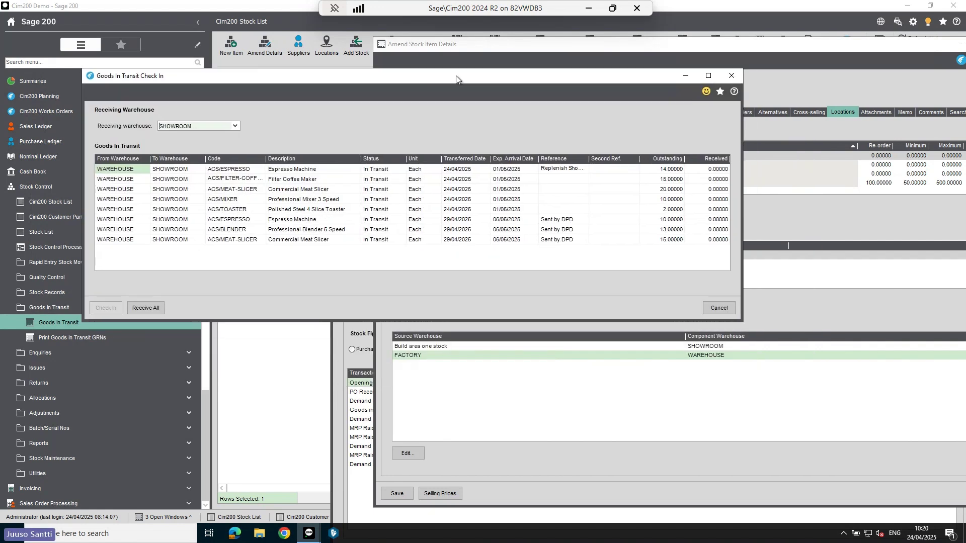
left_click(470, 170)
left_click(470, 179)
left_click(469, 189)
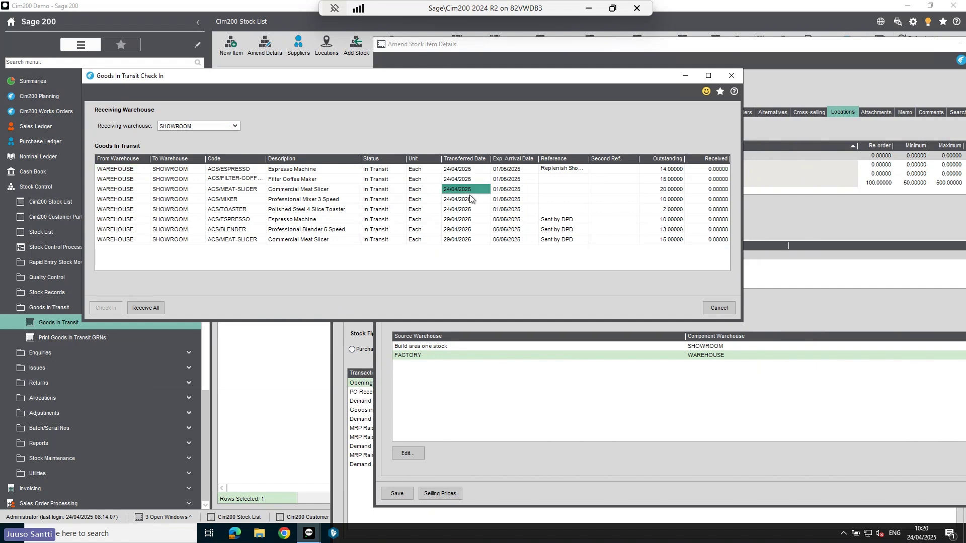
left_click(515, 210)
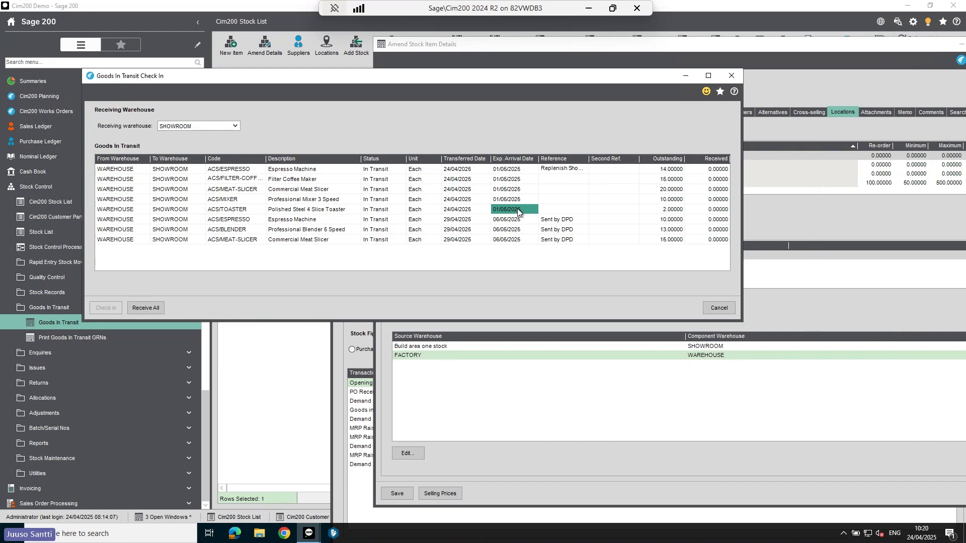
left_click(477, 221)
left_click(528, 220)
Step: Check in 10 of the first ACS/ESPRESSO line and 5 of ACS/FILTER-COFFEE, closing the resulting goods received note
left_click(708, 169)
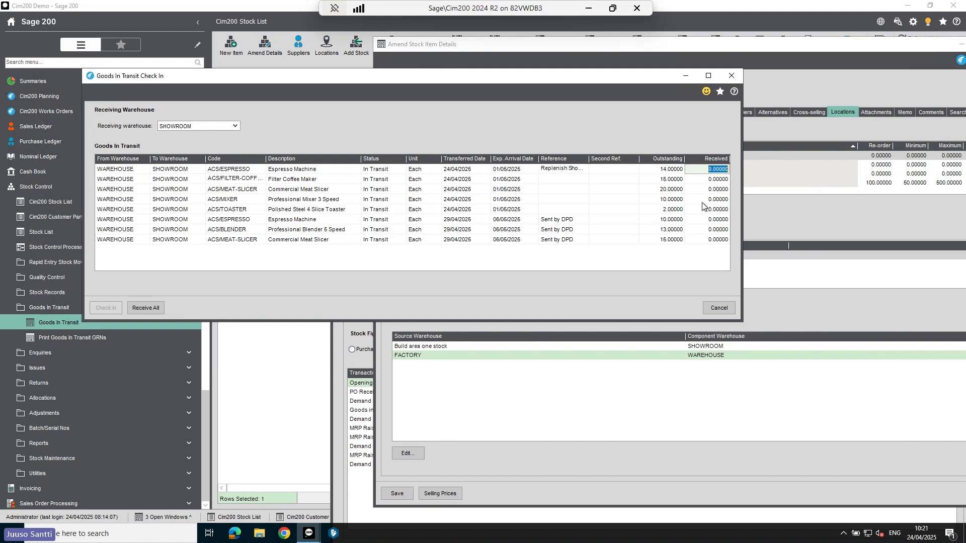
type("10")
key("Return")
type("5")
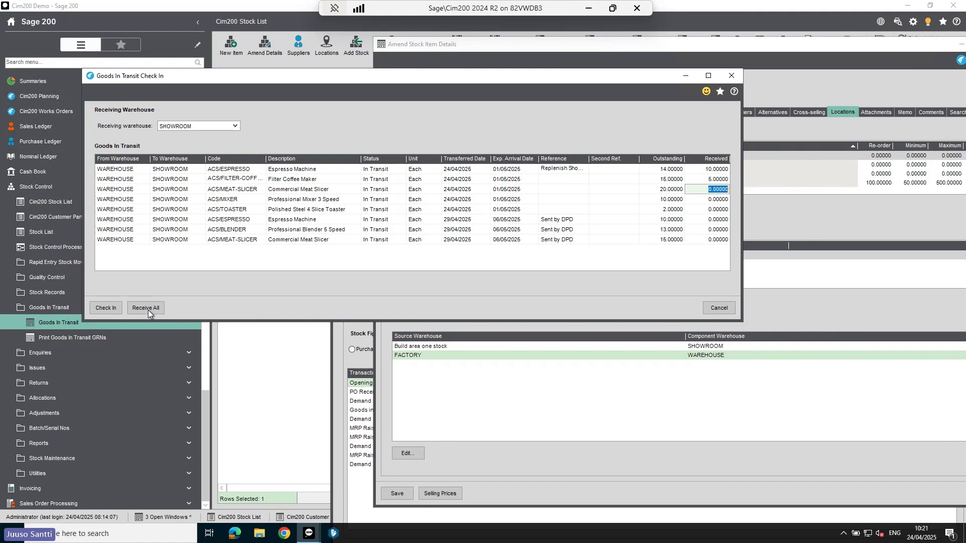
left_click(106, 308)
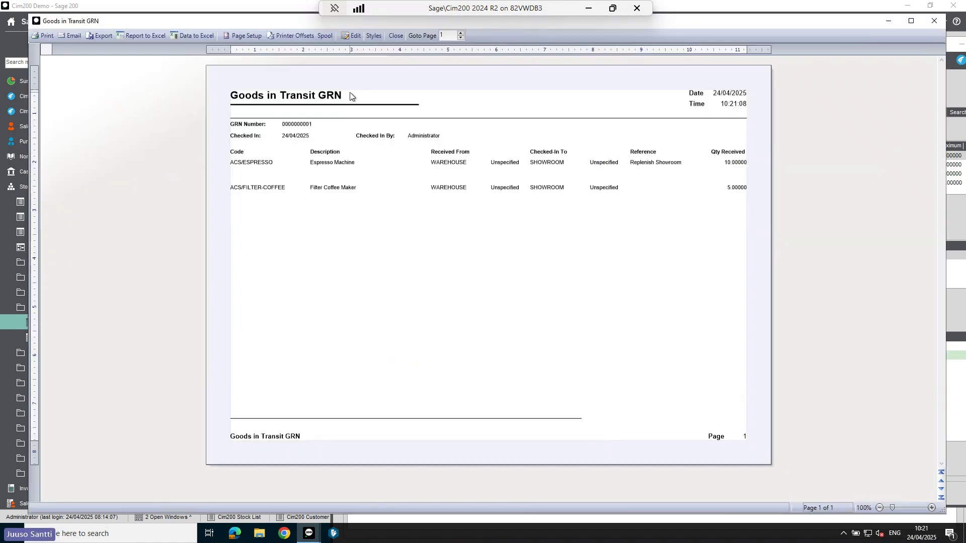
left_click(396, 36)
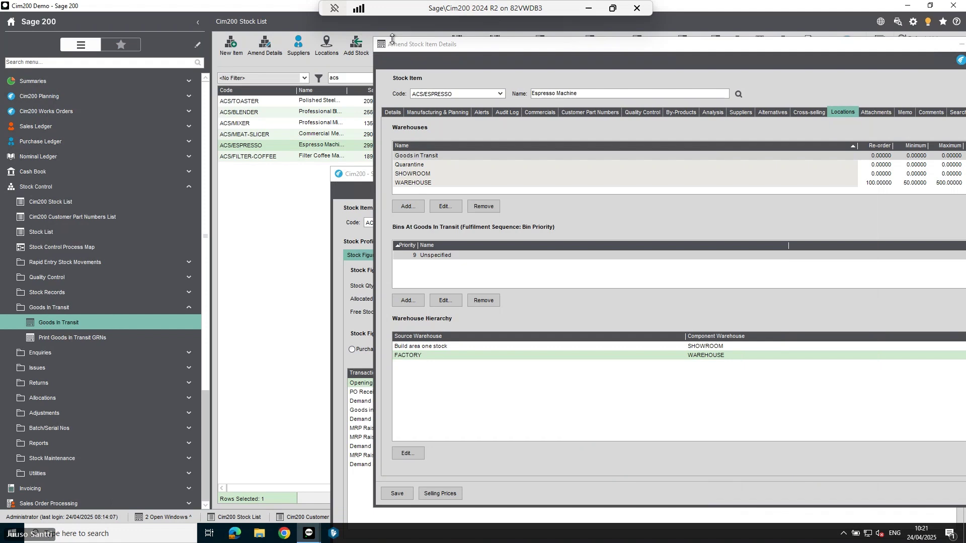
Step: Review the espresso machine's Quarantine warehouse bins and its quality control settings
left_click_drag(515, 43, 444, 35)
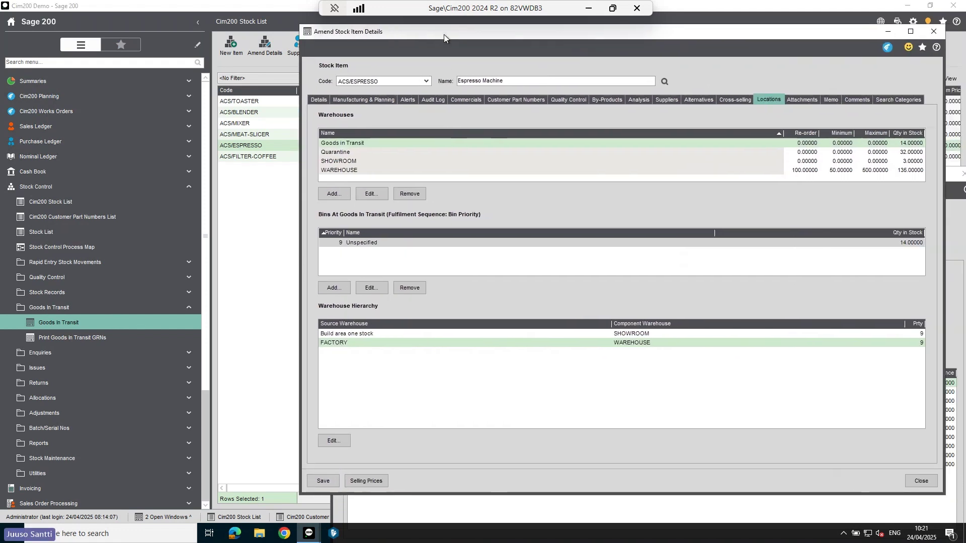
left_click(336, 153)
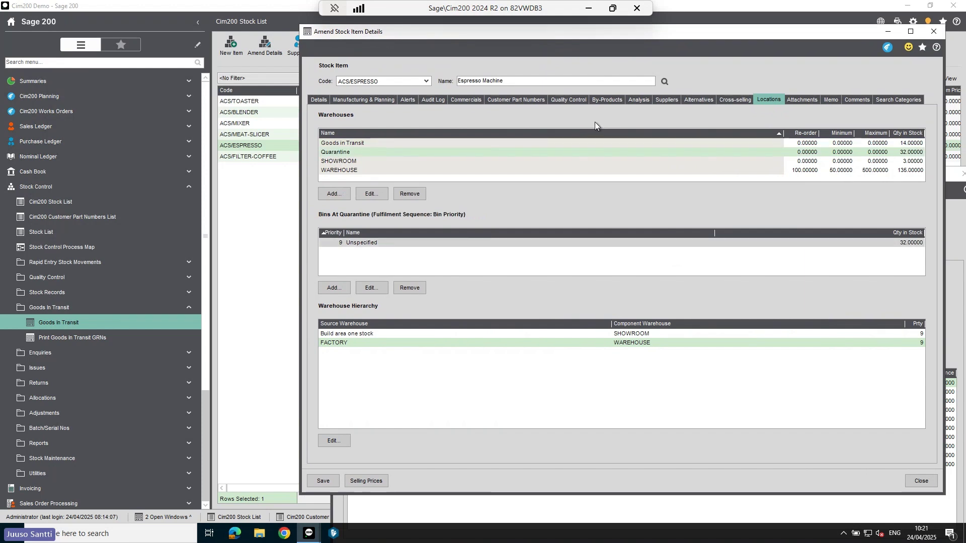
left_click(562, 101)
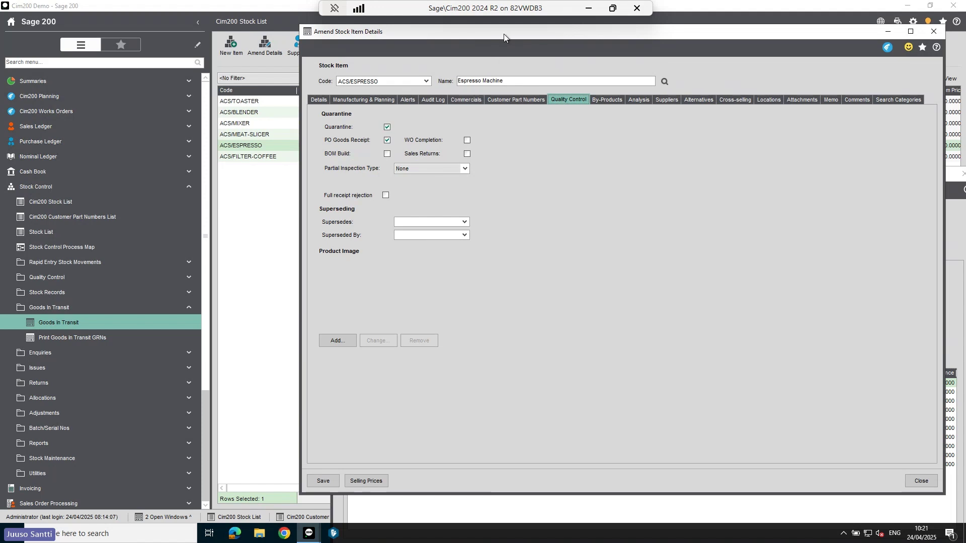
Step: Move the item details window out of the way, close the stock profile and open the Quarantine List
left_click_drag(503, 33, 493, 256)
left_click_drag(511, 174, 418, 270)
left_click(868, 270)
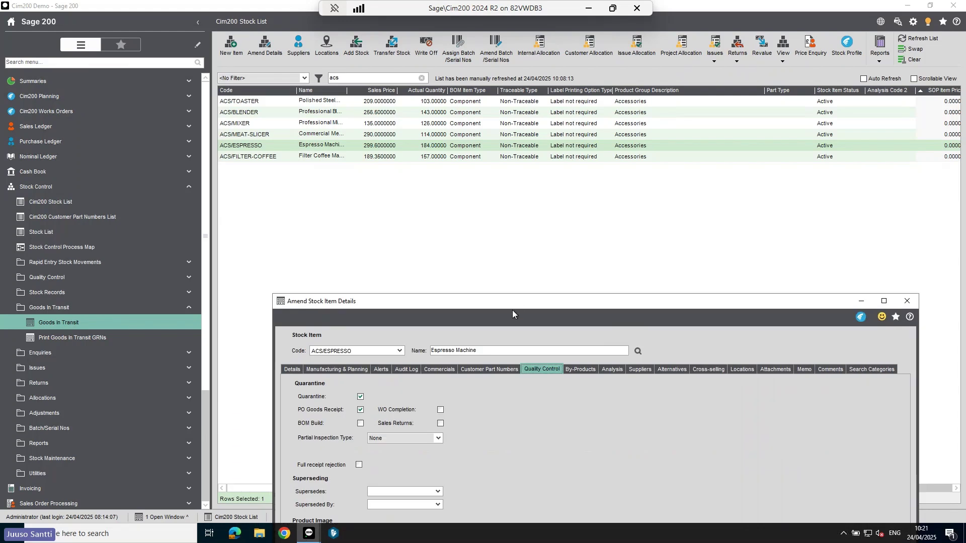
left_click_drag(522, 305, 562, 326)
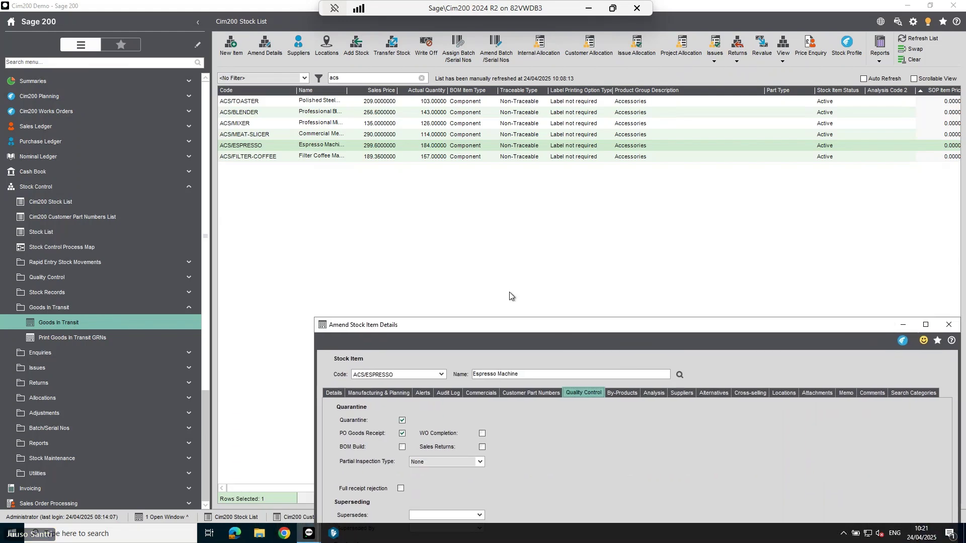
left_click(84, 308)
left_click(80, 277)
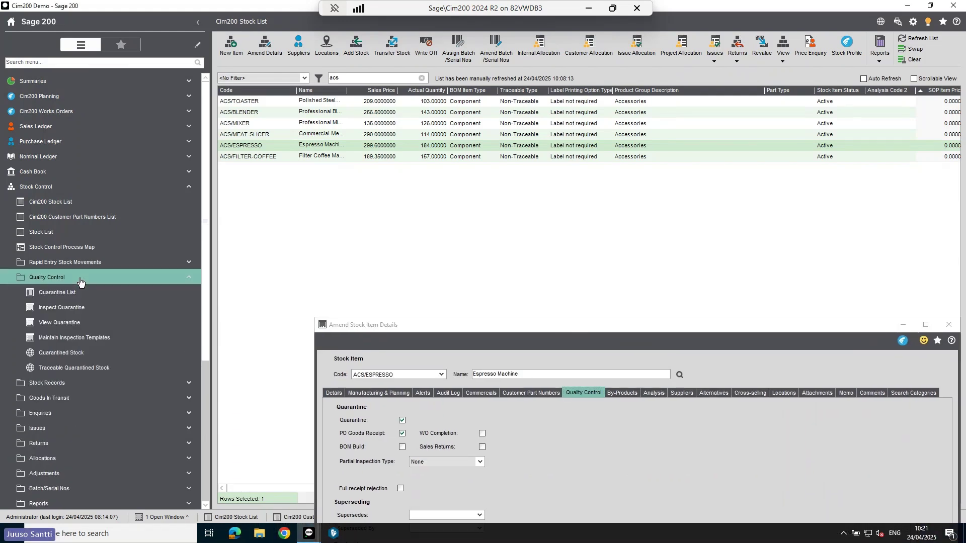
left_click(79, 296)
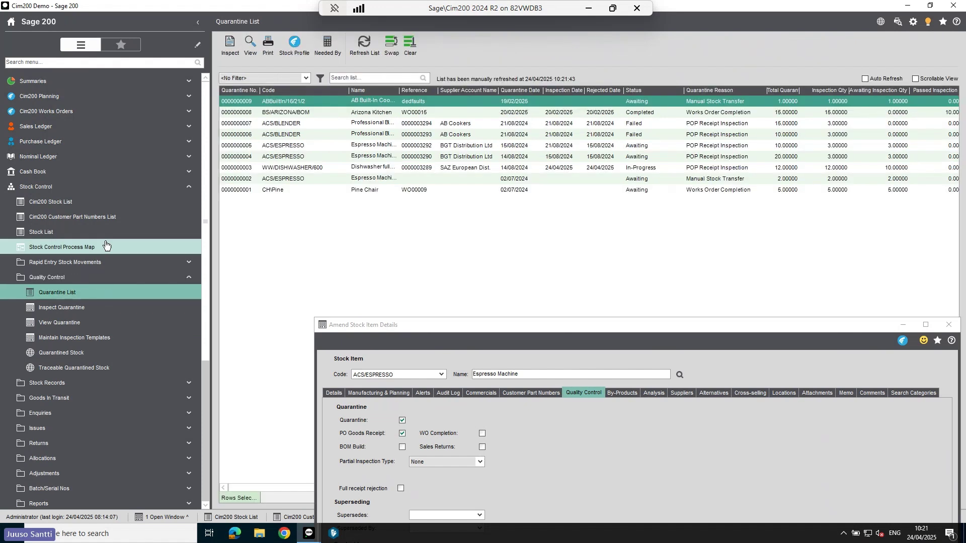
Step: Compare the quarantine reasons, statuses and inspection quantities of the works order, blender, espresso and dishwasher records in the Quarantine List
left_click(731, 110)
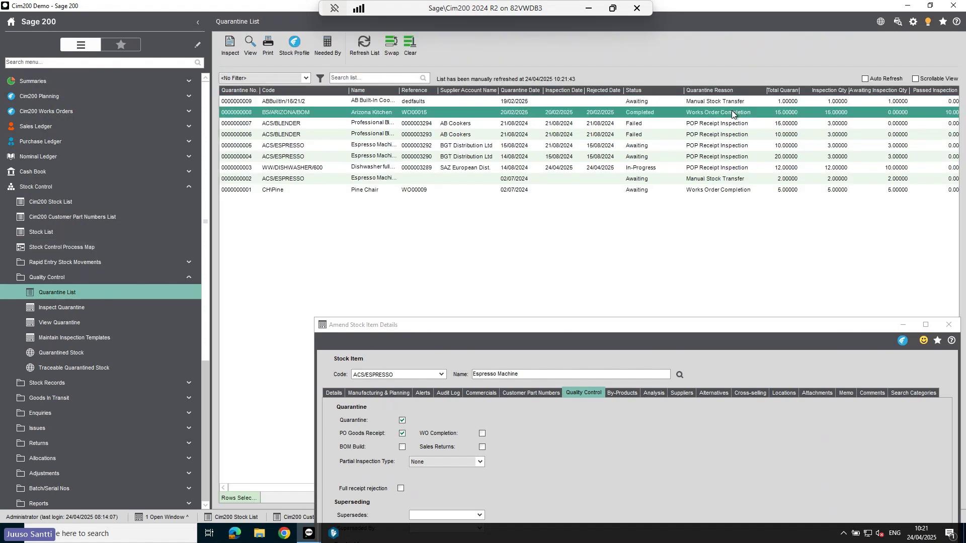
left_click(731, 120)
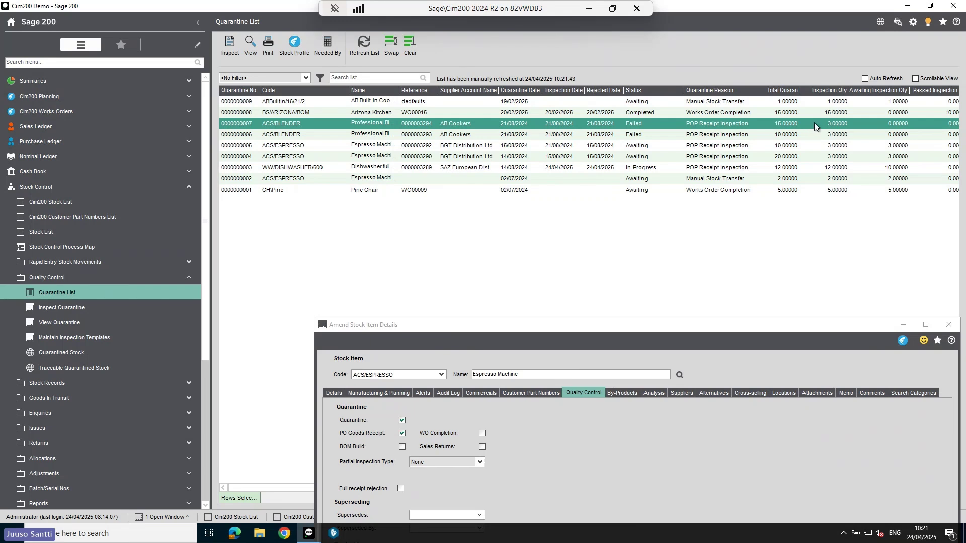
left_click(873, 146)
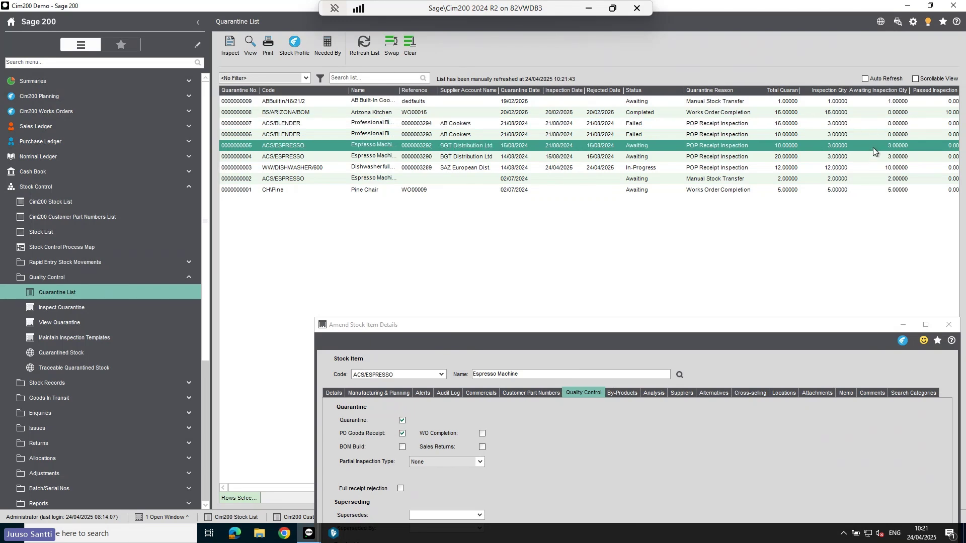
left_click(835, 170)
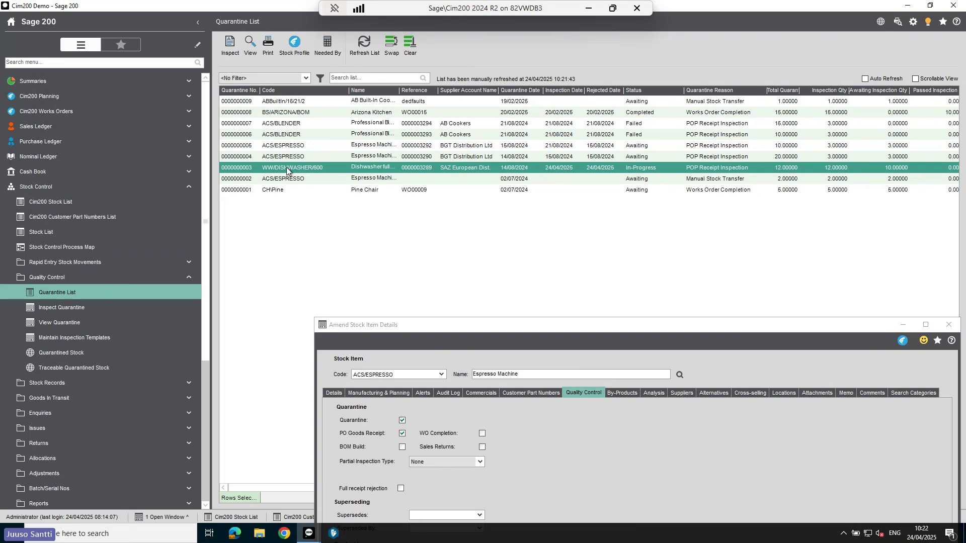
Step: Open the WW/DISHWASHER/600 quarantine record and review the pass and fail results and notes of its visual damage check
double_click(313, 168)
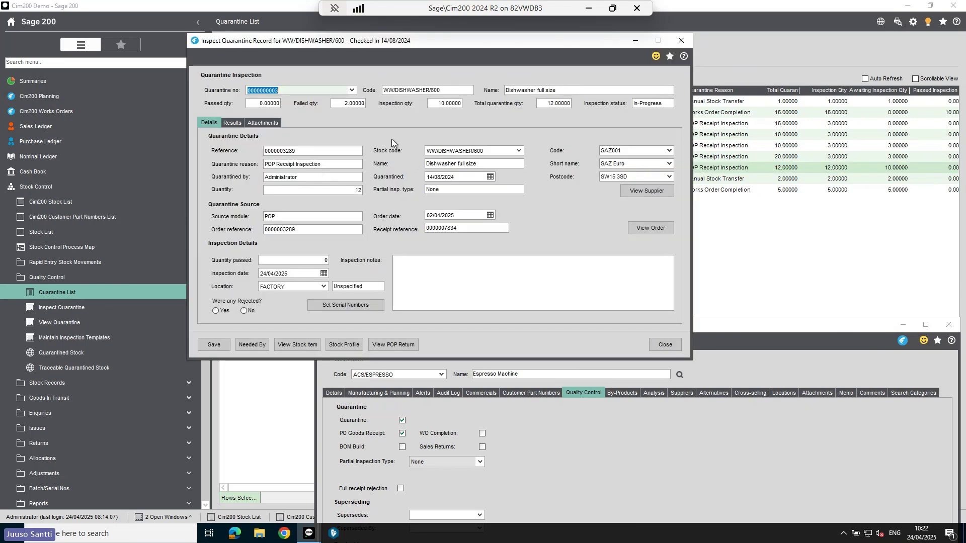
left_click(231, 122)
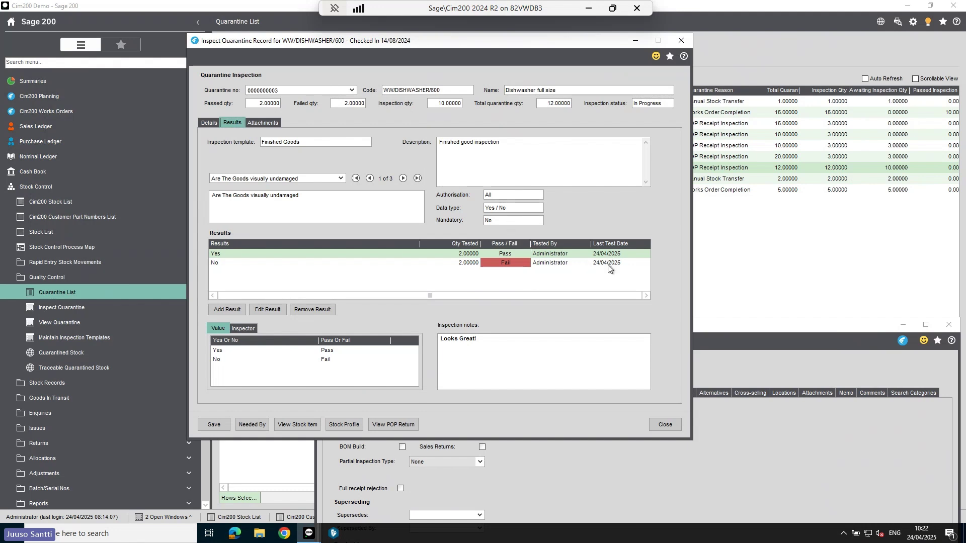
left_click(516, 258)
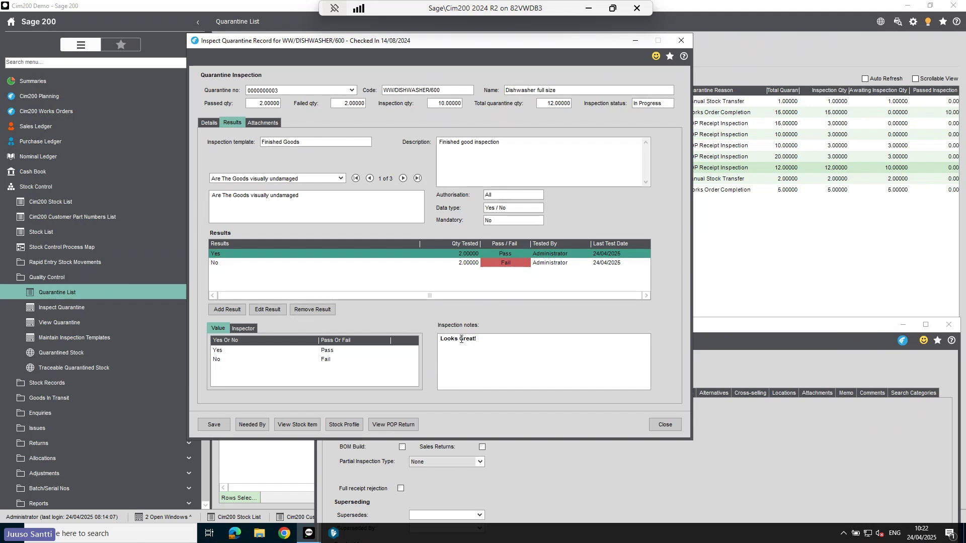
key("Down")
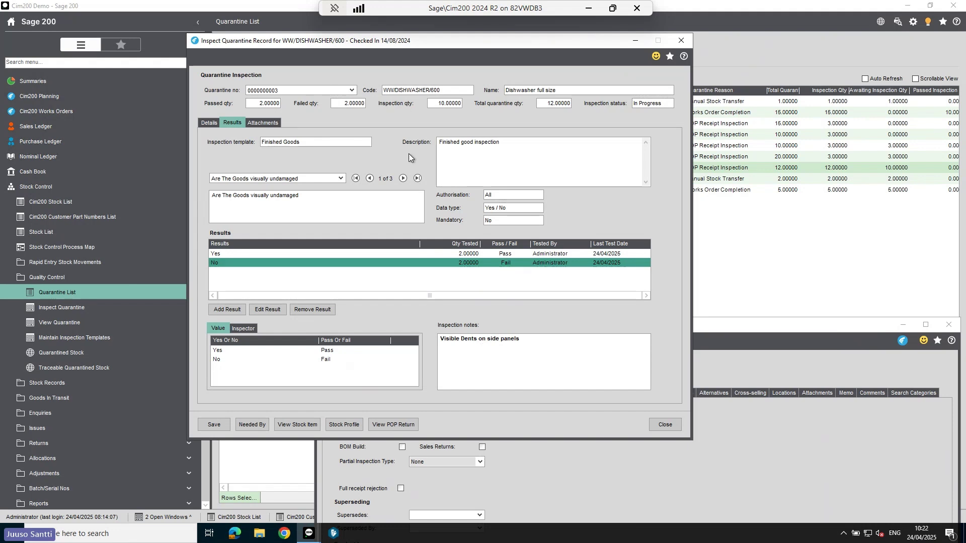
Step: Review the Measurements and Final Inspection checks, including the final inspection's authorisation and permitted inspectors
left_click(402, 178)
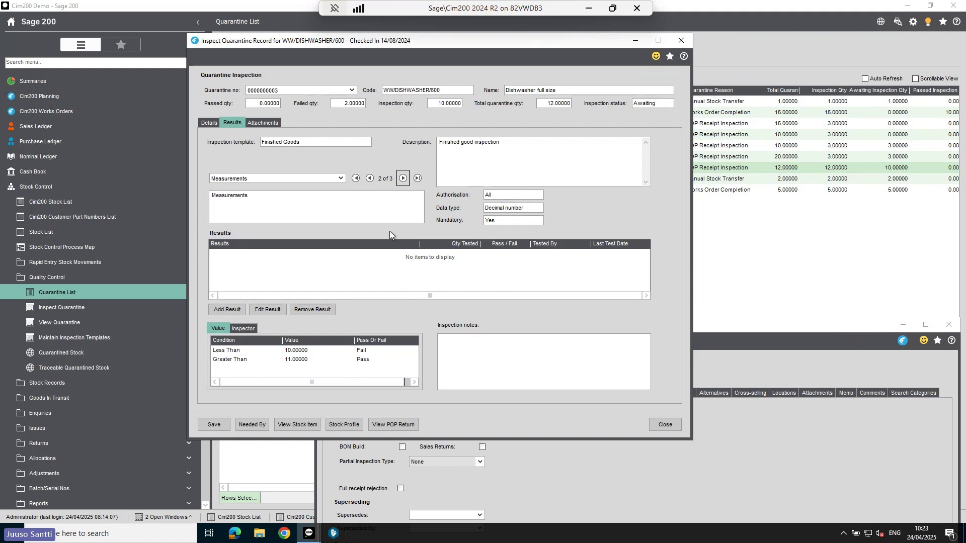
left_click(402, 178)
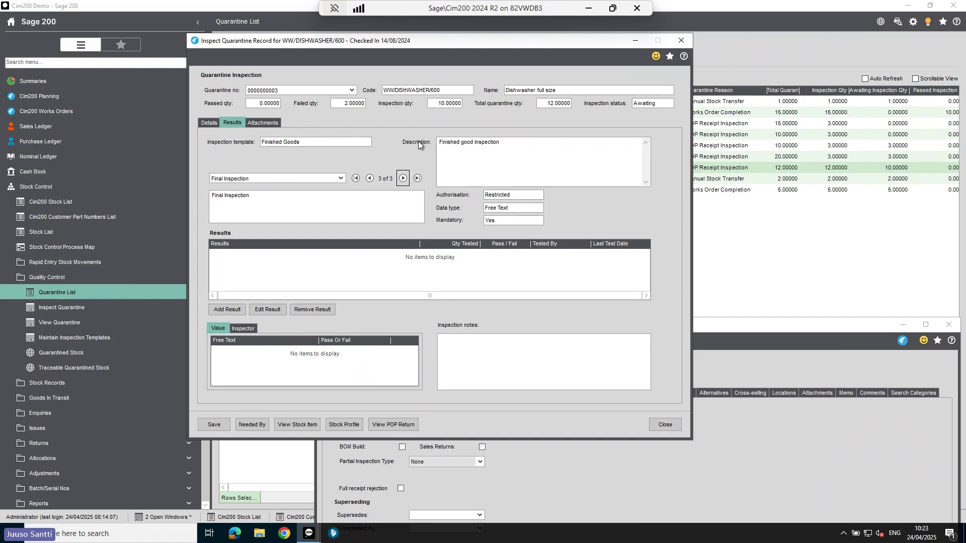
left_click(246, 196)
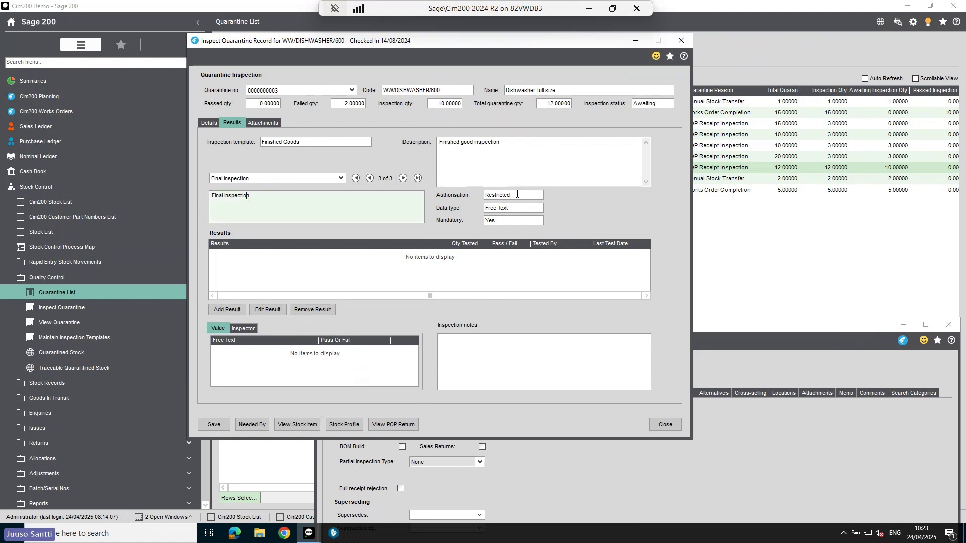
left_click_drag(517, 194, 443, 191)
key("End")
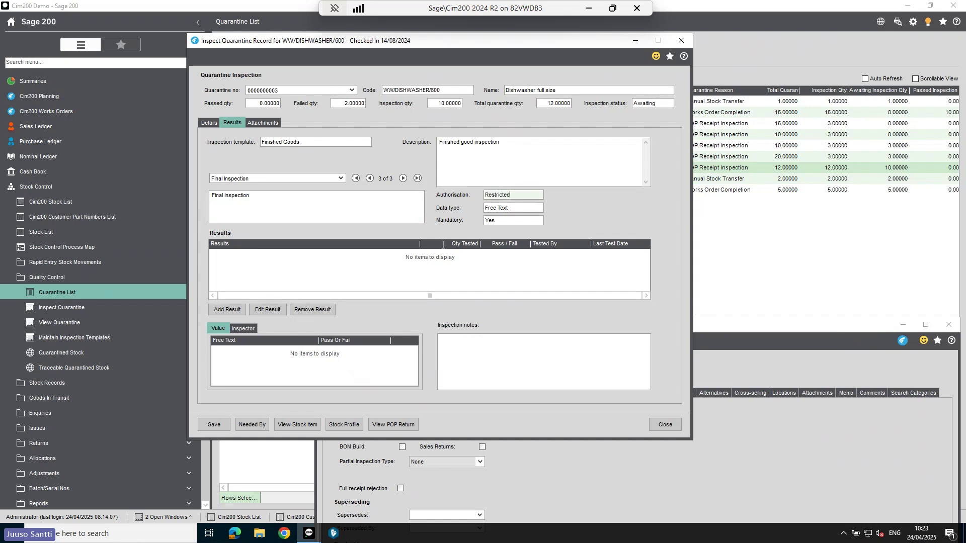
left_click(240, 328)
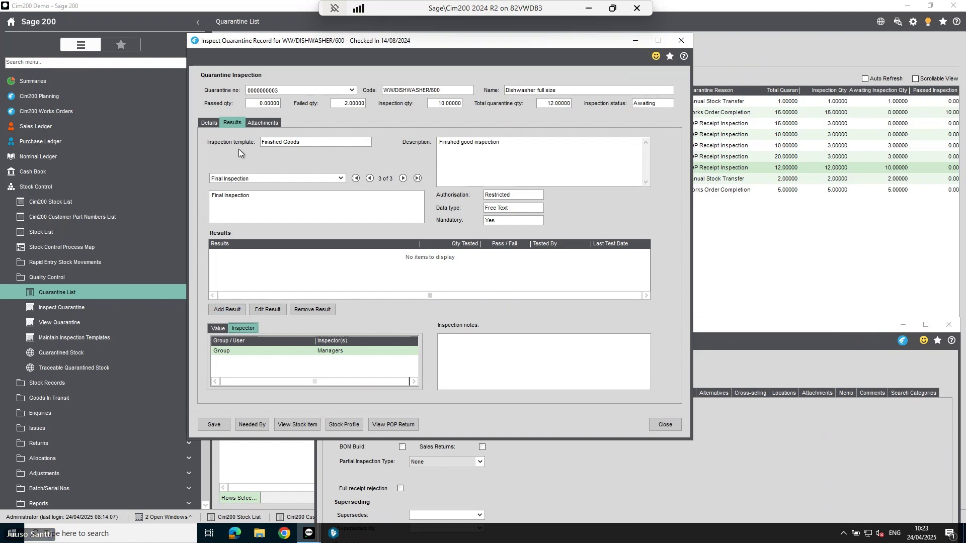
Step: Return to the inspection details and check which documents need the quarantined dishwashers, closing the Needed By list
left_click(209, 123)
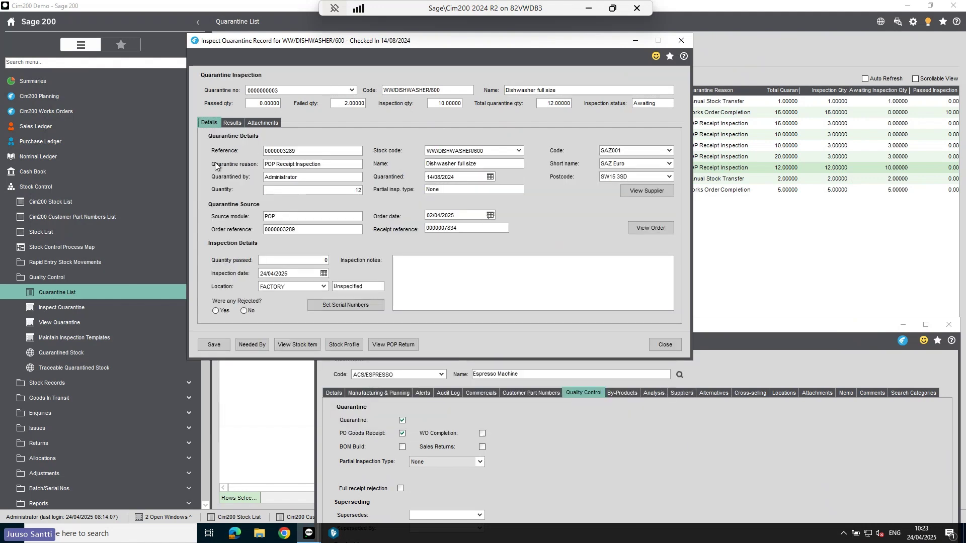
left_click(255, 344)
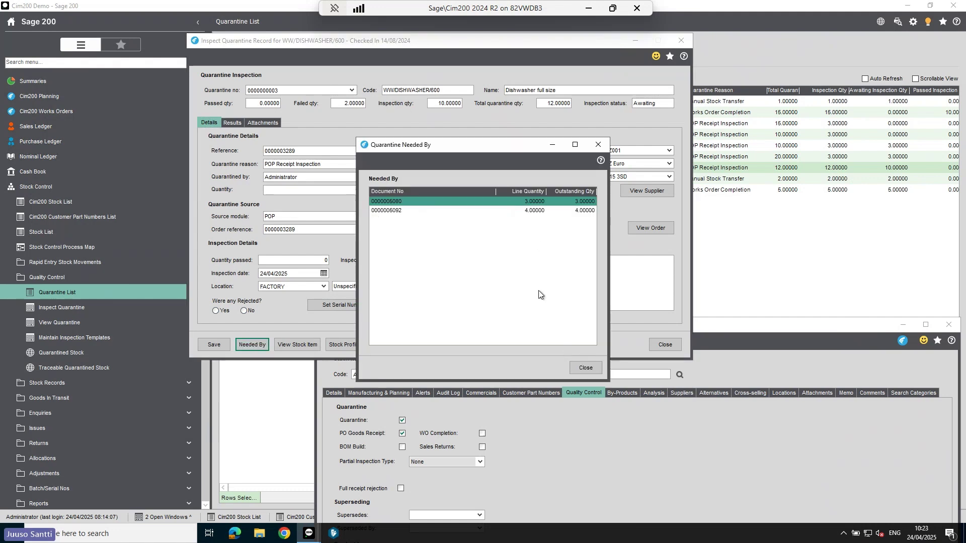
left_click(583, 368)
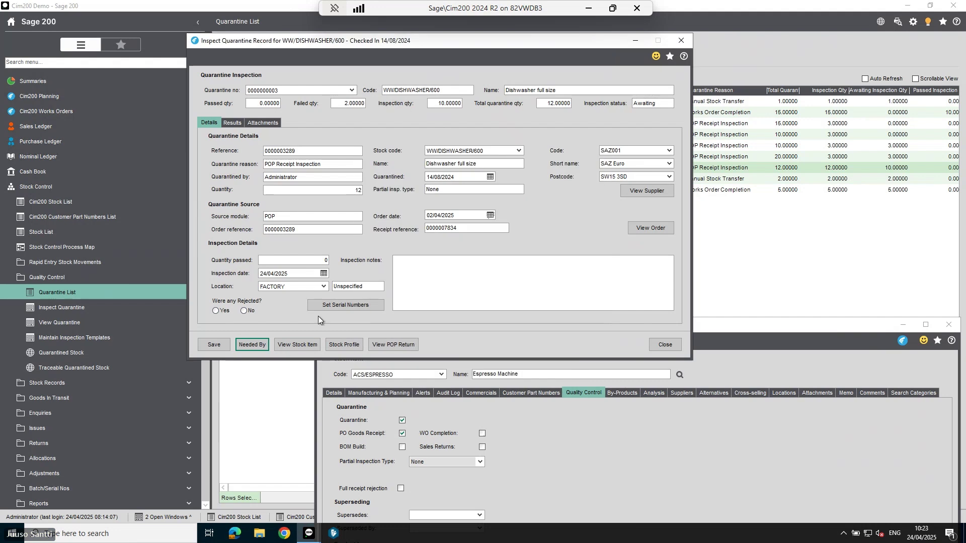
Step: Review the dishwasher's sales order allocations and delivery dates and its purchase orders in the stock profile, closing it
left_click(349, 344)
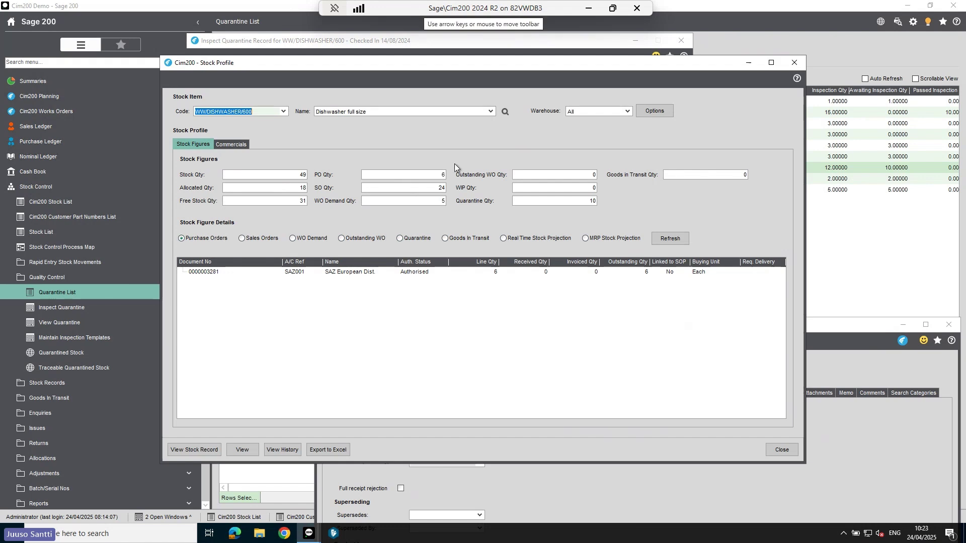
left_click(244, 238)
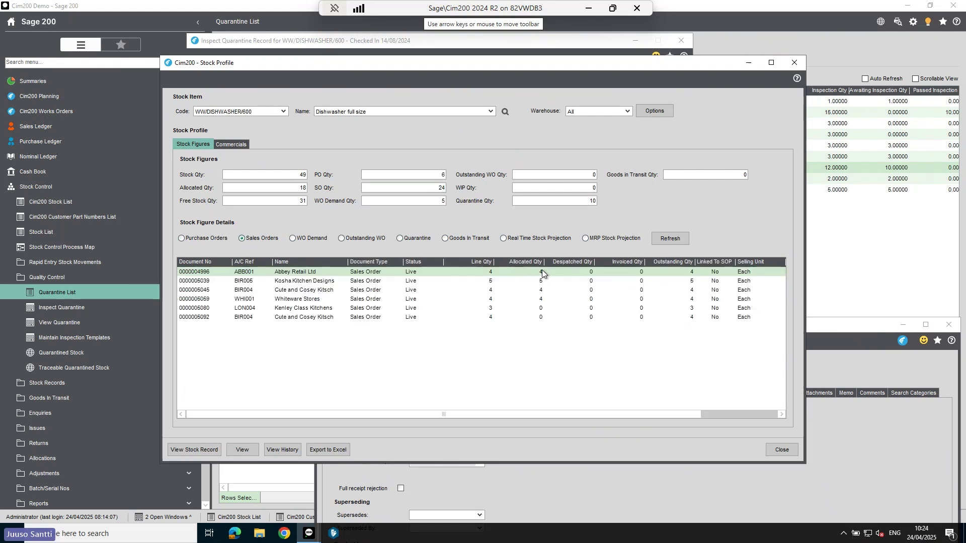
left_click(541, 309)
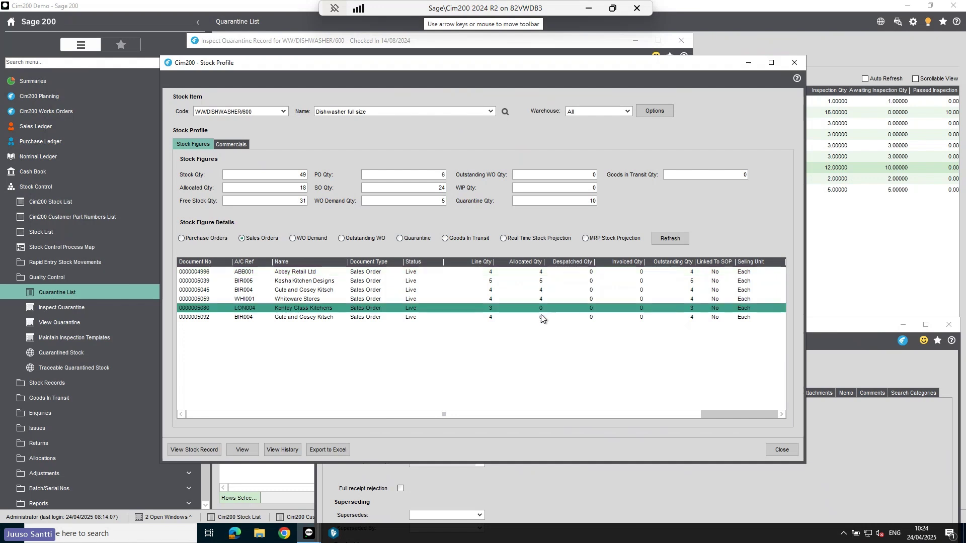
left_click(541, 317)
left_click(540, 309)
left_click_drag(566, 413, 732, 377)
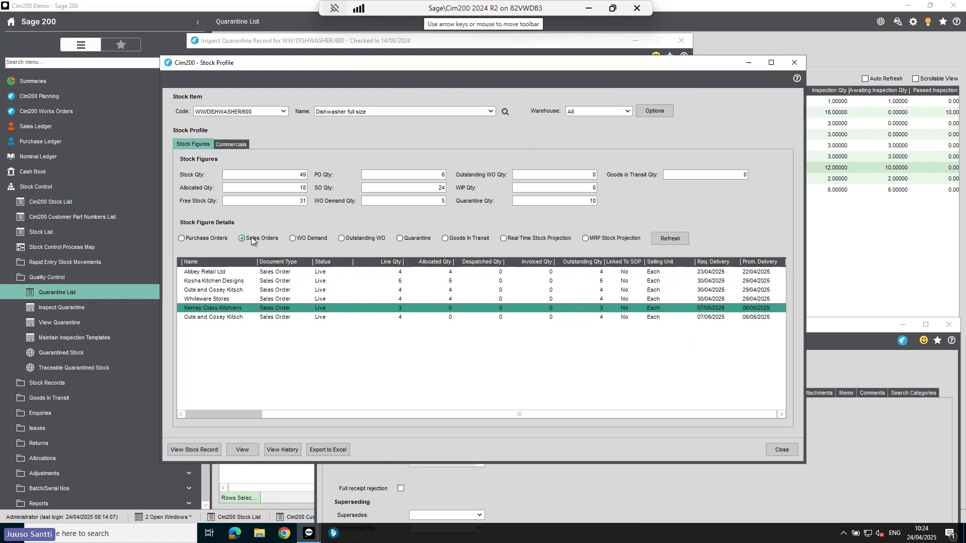
left_click(201, 238)
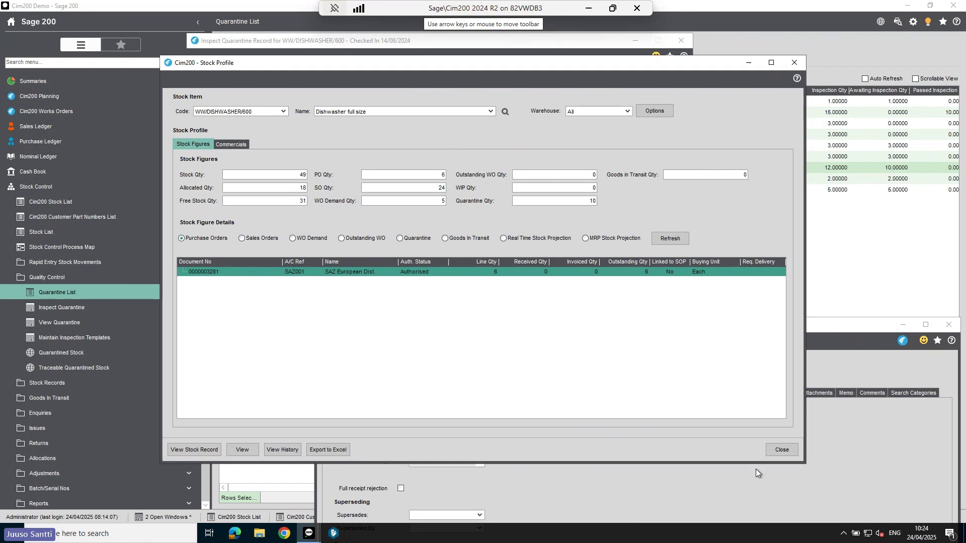
left_click(782, 449)
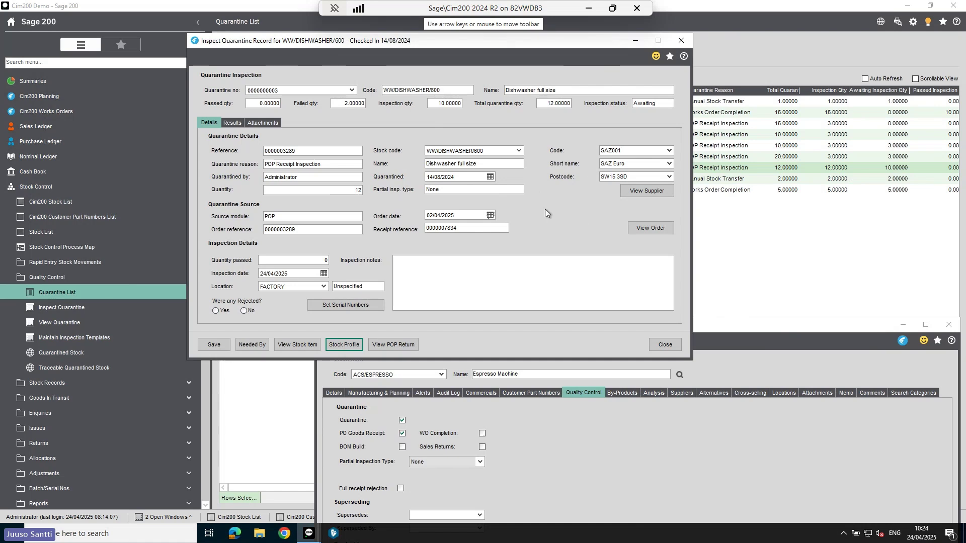
Step: Try marking dishwashers as rejected with a stock transfer to FACTORY bin B1, and switch the transfer back to No
left_click(216, 310)
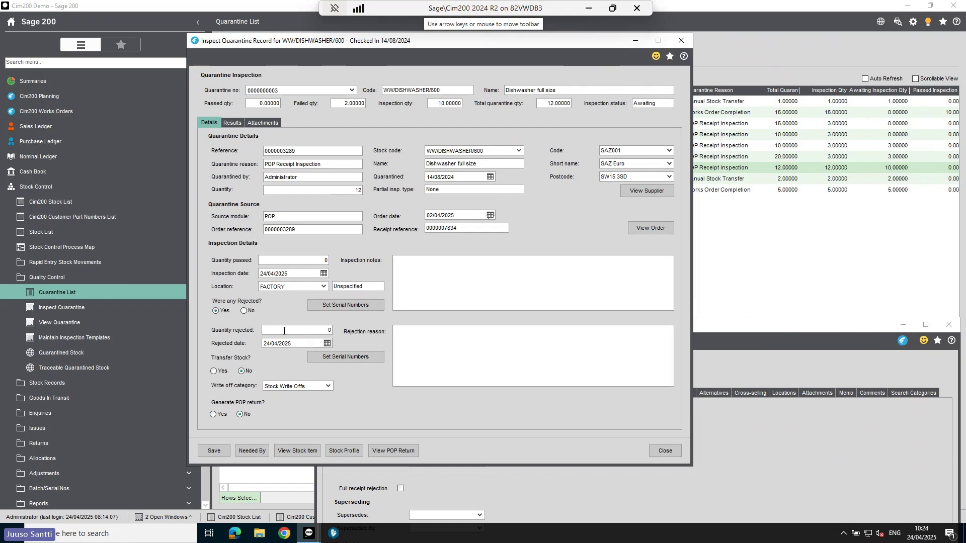
left_click(219, 373)
left_click(301, 386)
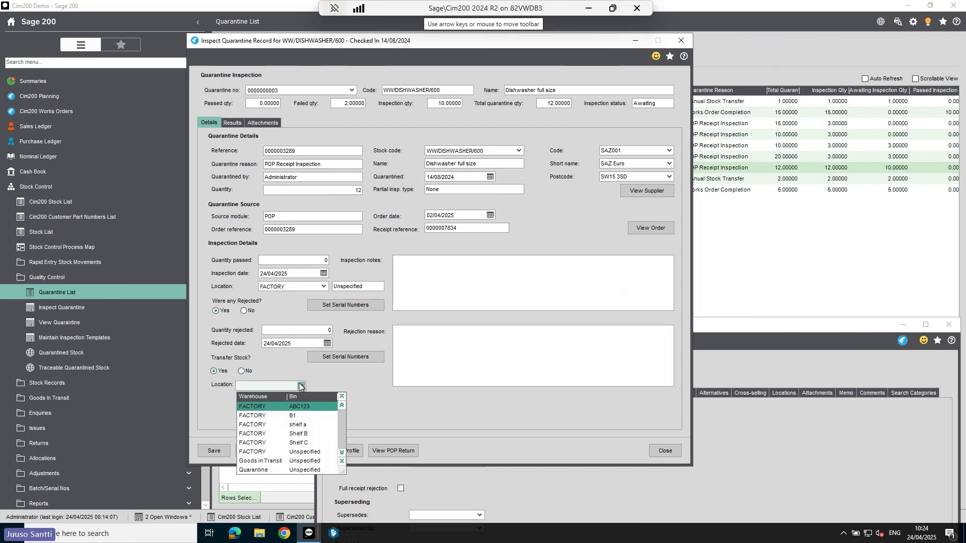
left_click(297, 415)
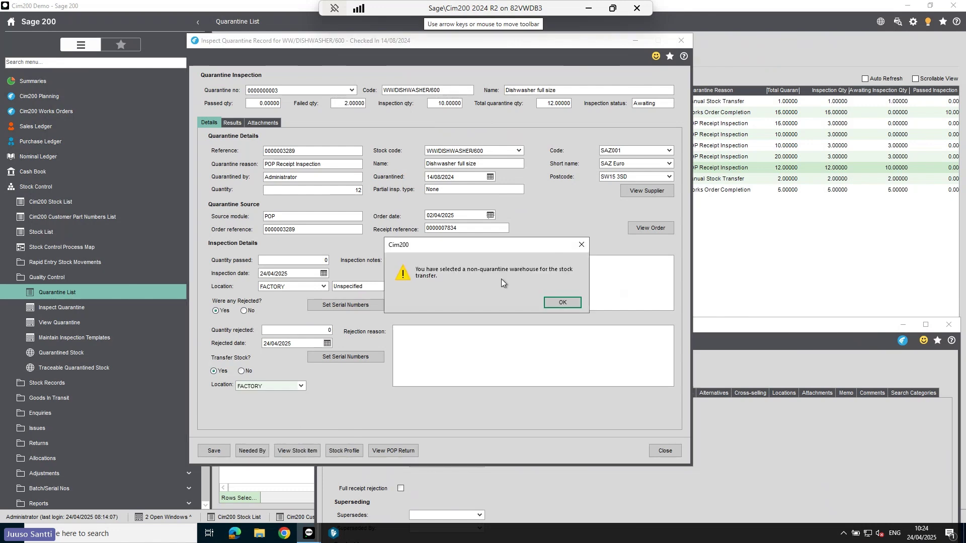
left_click(565, 301)
left_click(565, 302)
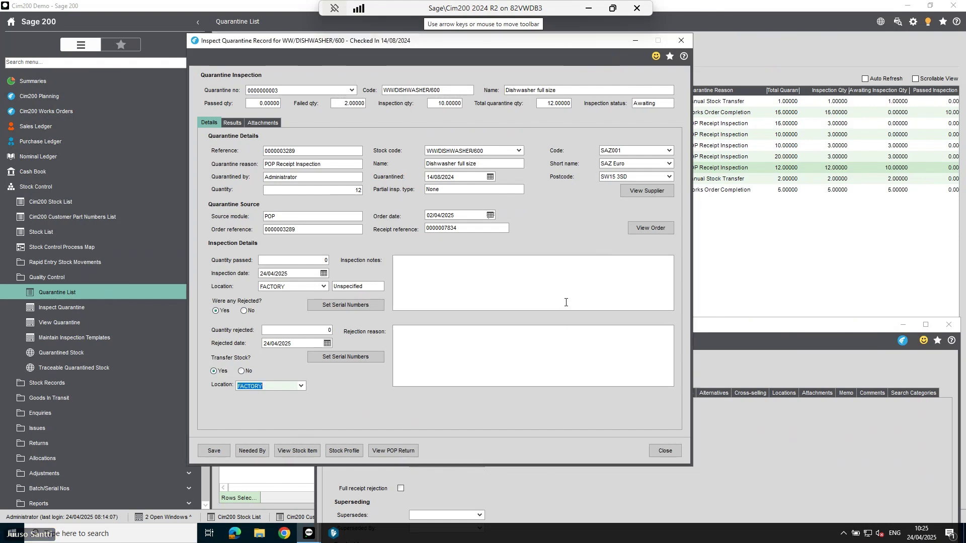
left_click(241, 370)
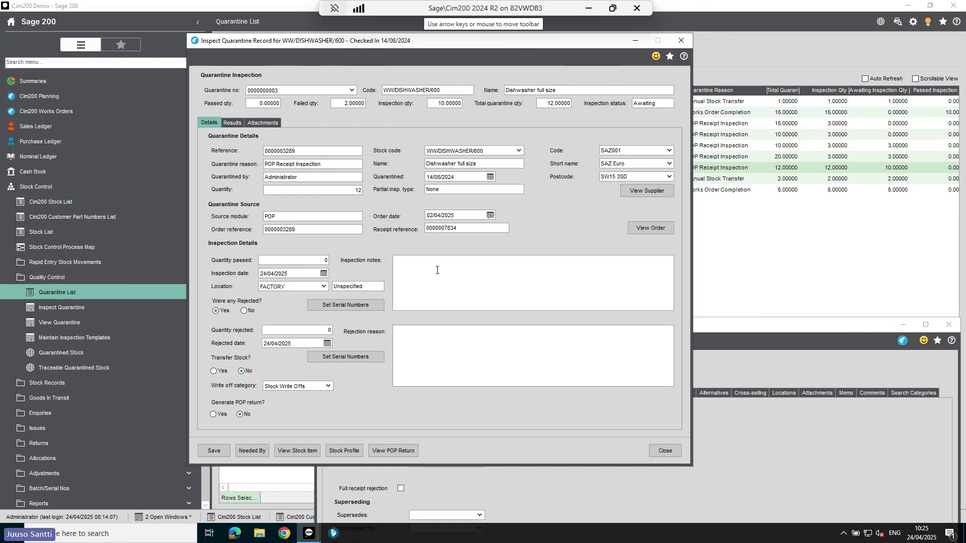
Step: View the dishwasher record's attachments and close the inspection without saving
left_click(257, 122)
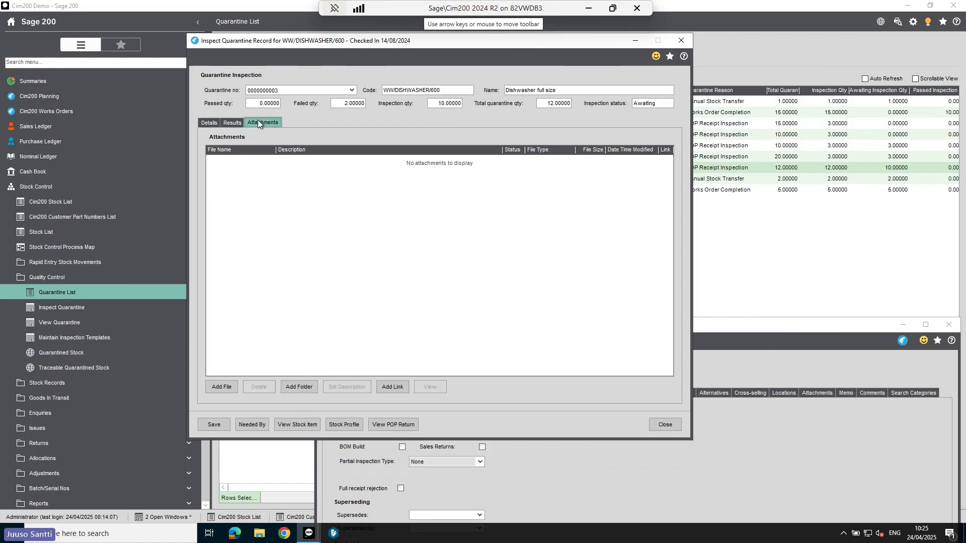
left_click(665, 424)
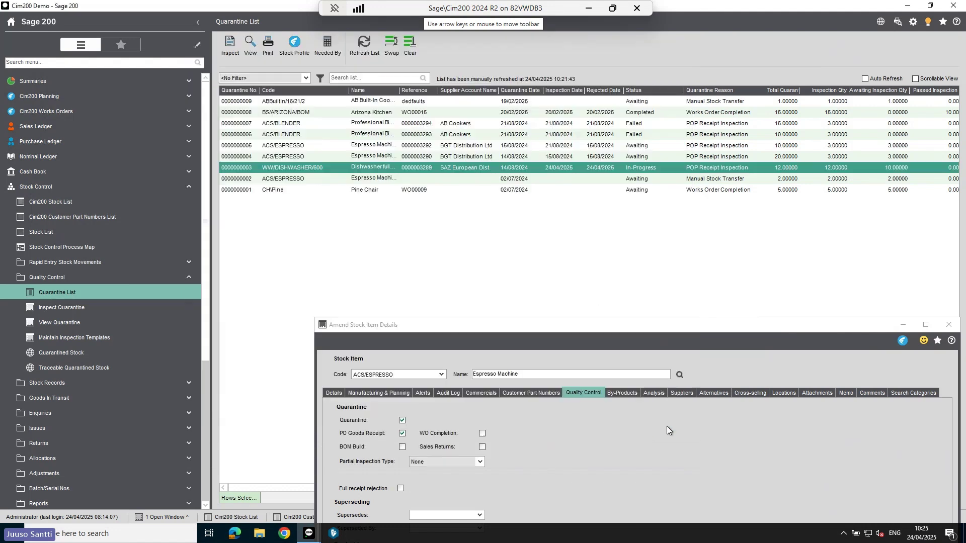
Step: Open the Pine Chair quarantine record for inspection, view its rejection and works order options, and close it without saving
left_click(422, 191)
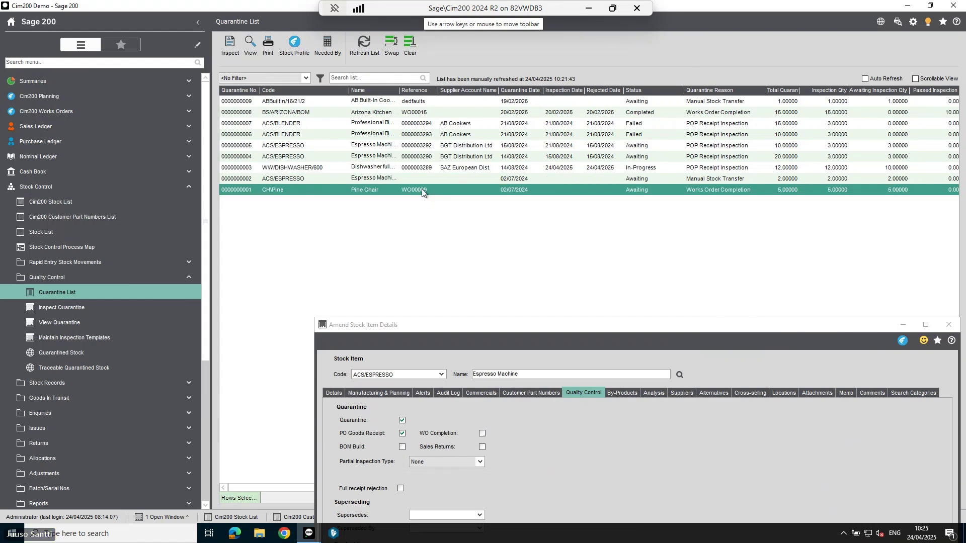
left_click(234, 49)
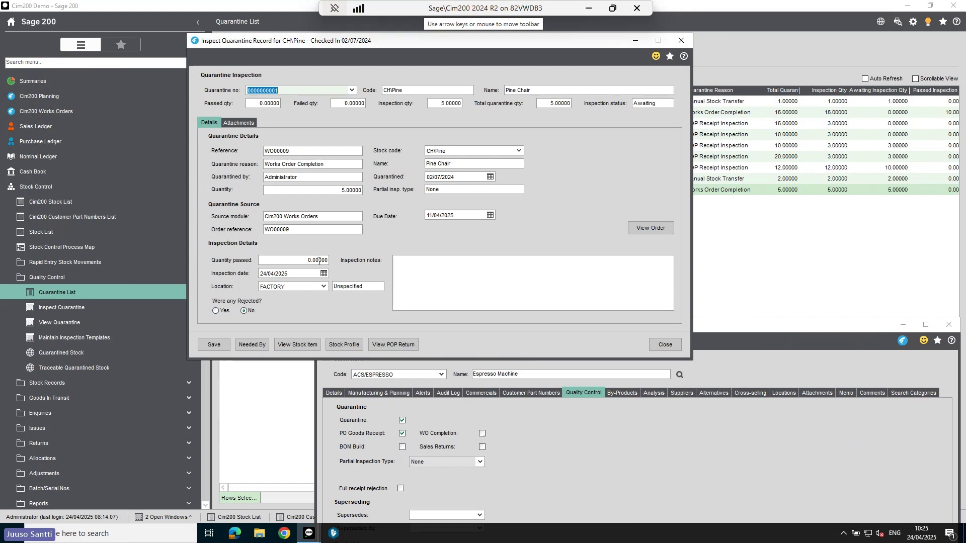
left_click(216, 311)
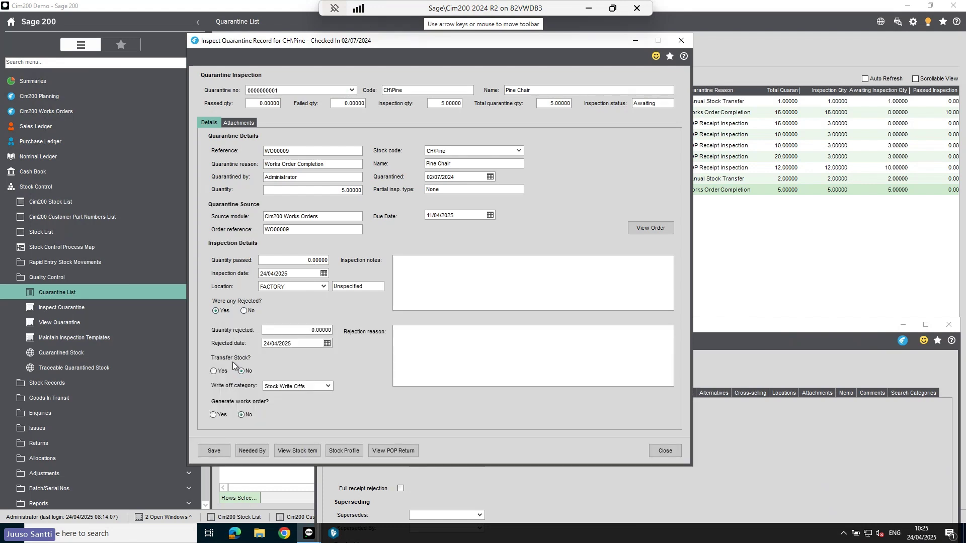
left_click(239, 414)
left_click(667, 450)
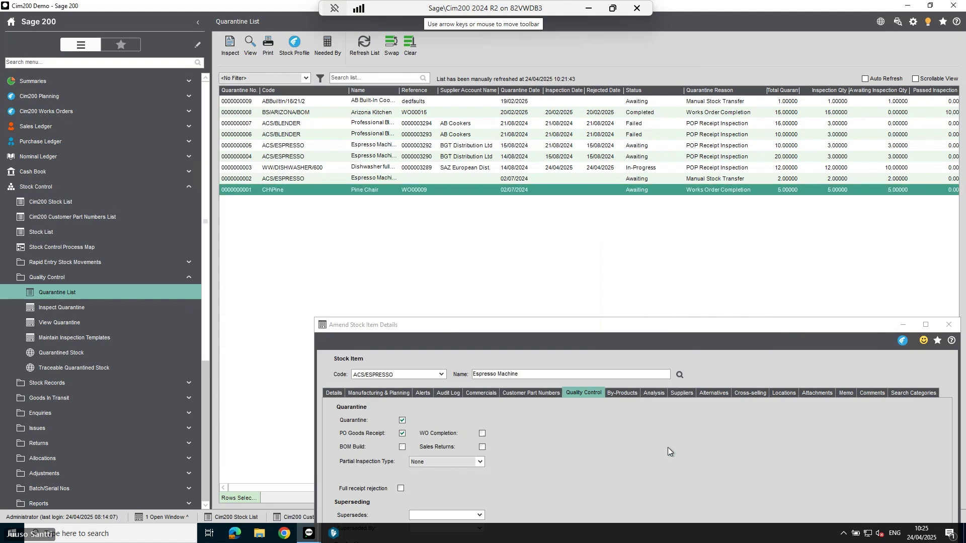
Step: Move the espresso machine's item details window up so that its whole Quality Control page is in view
left_click_drag(659, 324, 607, 231)
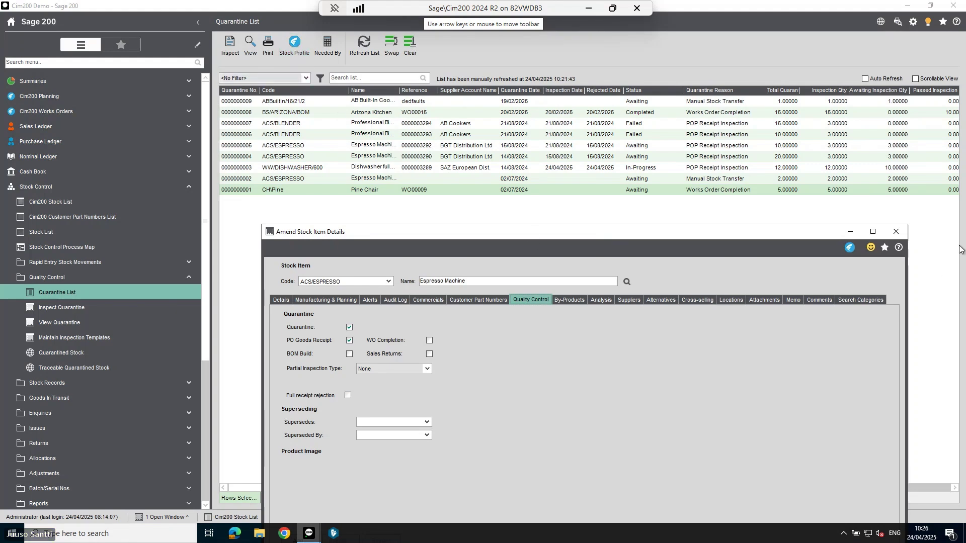
left_click_drag(771, 234, 701, 47)
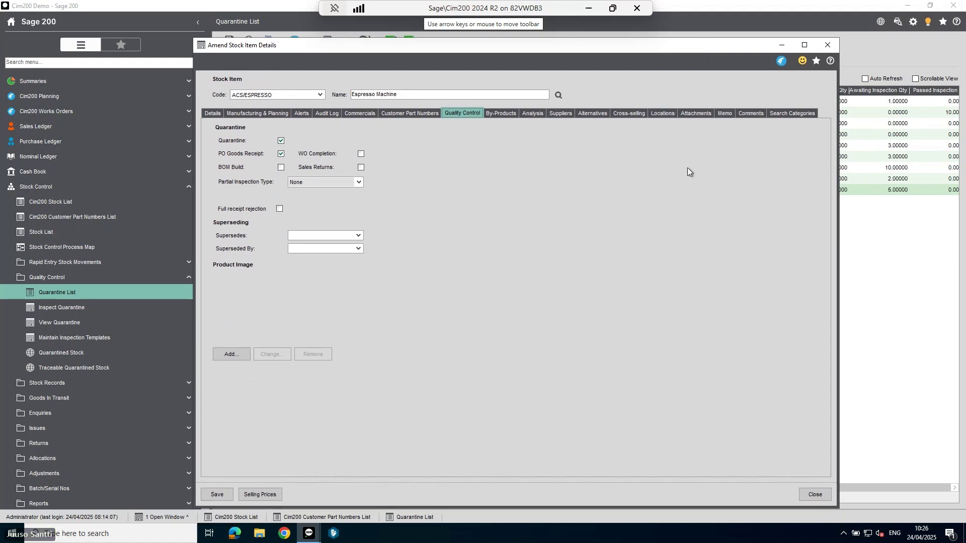
Step: Review the espresso machine's memos and its default comments and certificate of conformity fields, and close the item details without saving
left_click(727, 114)
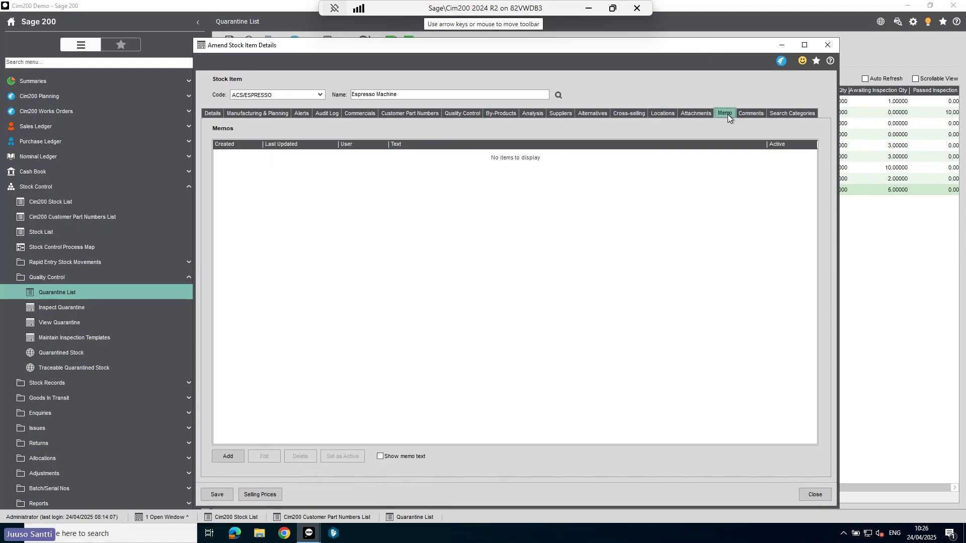
left_click(752, 113)
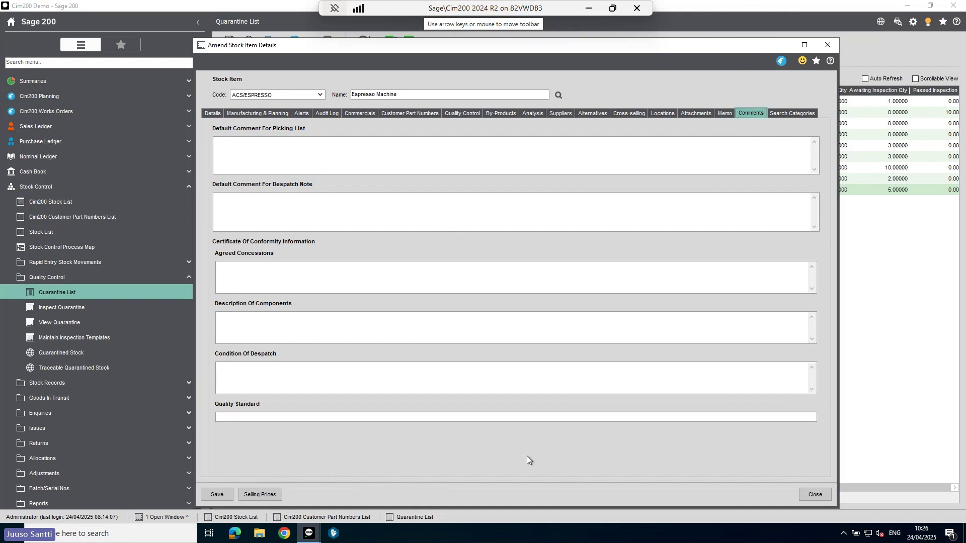
left_click(817, 495)
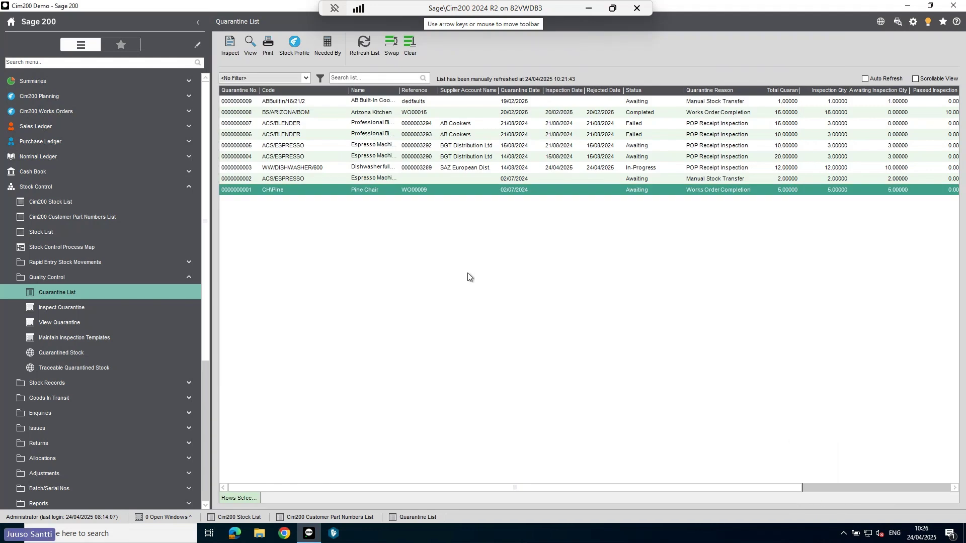
Step: Collapse the Quality Control group and look over the remaining Stock Control groups and modules in the navigation tree
left_click(132, 278)
scroll(133, 277, "down", 3)
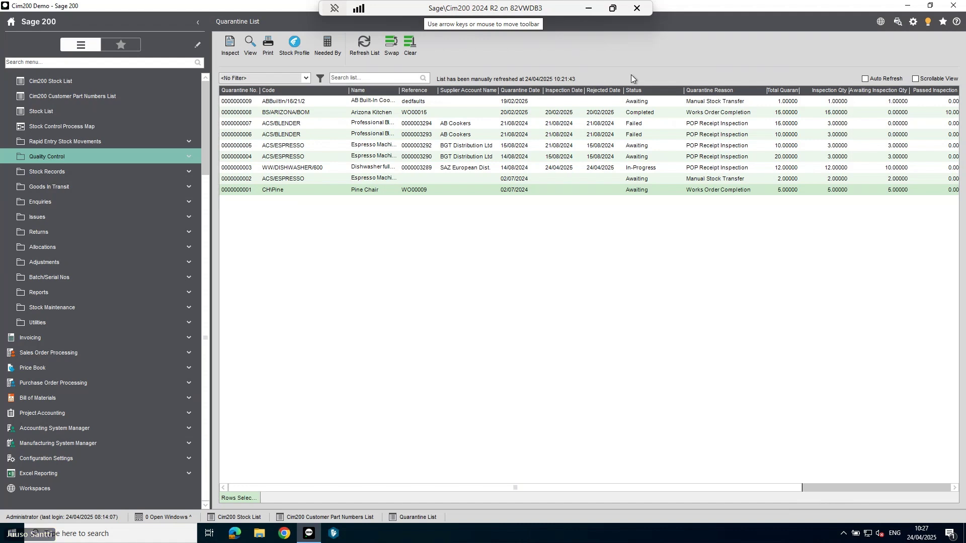
Step: Switch to the presentation slideshow and advance to the closing Thank You slide
key("alt+Tab")
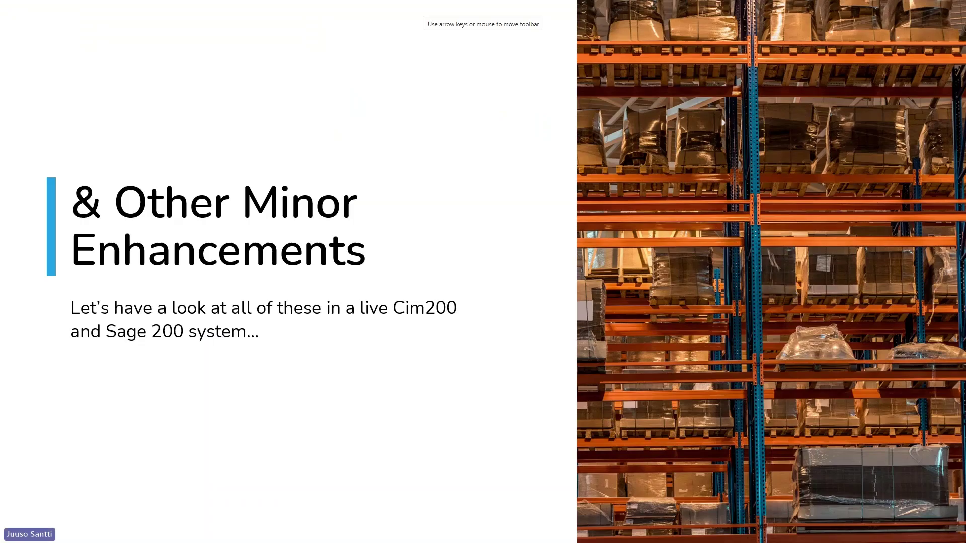
key("Right")
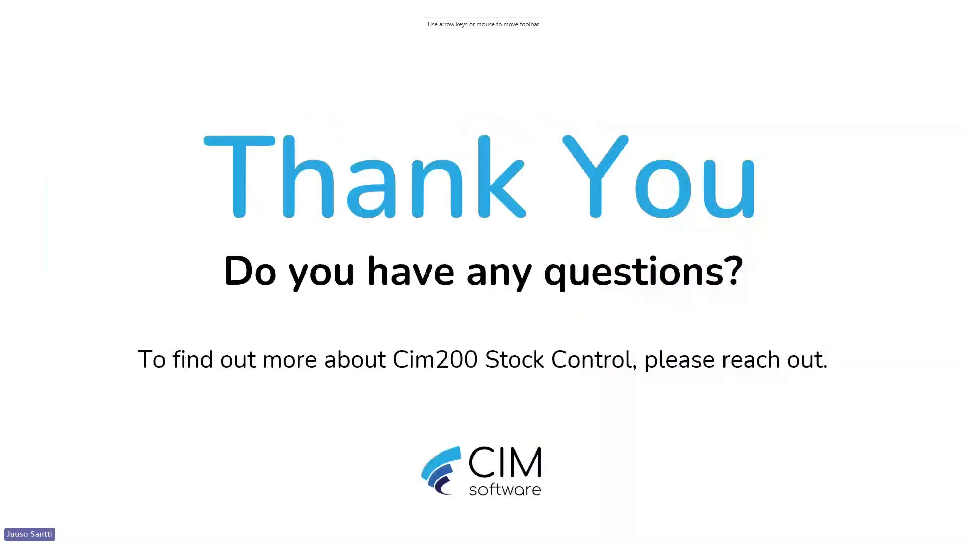